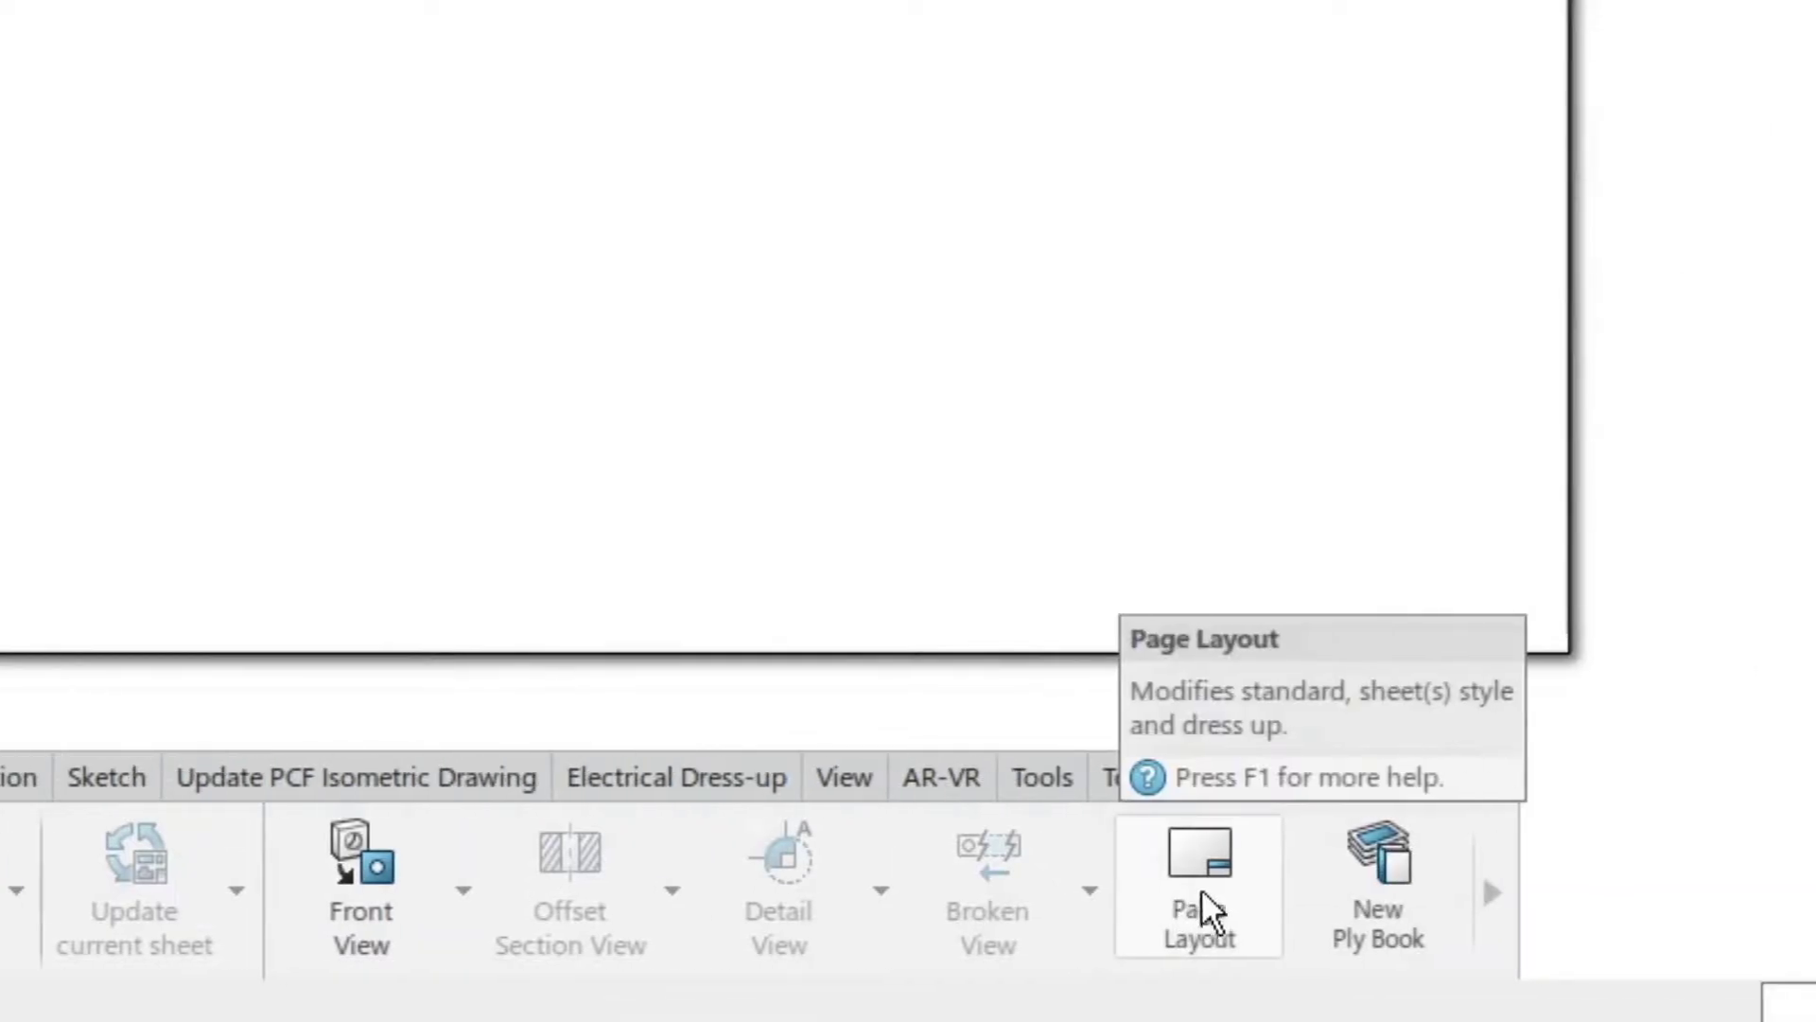
Open Page Layout to show the sheet's ISO standard and A2 ISO landscape format at 1:1
{"action": "left_click", "coordinate": [1736, 885]}
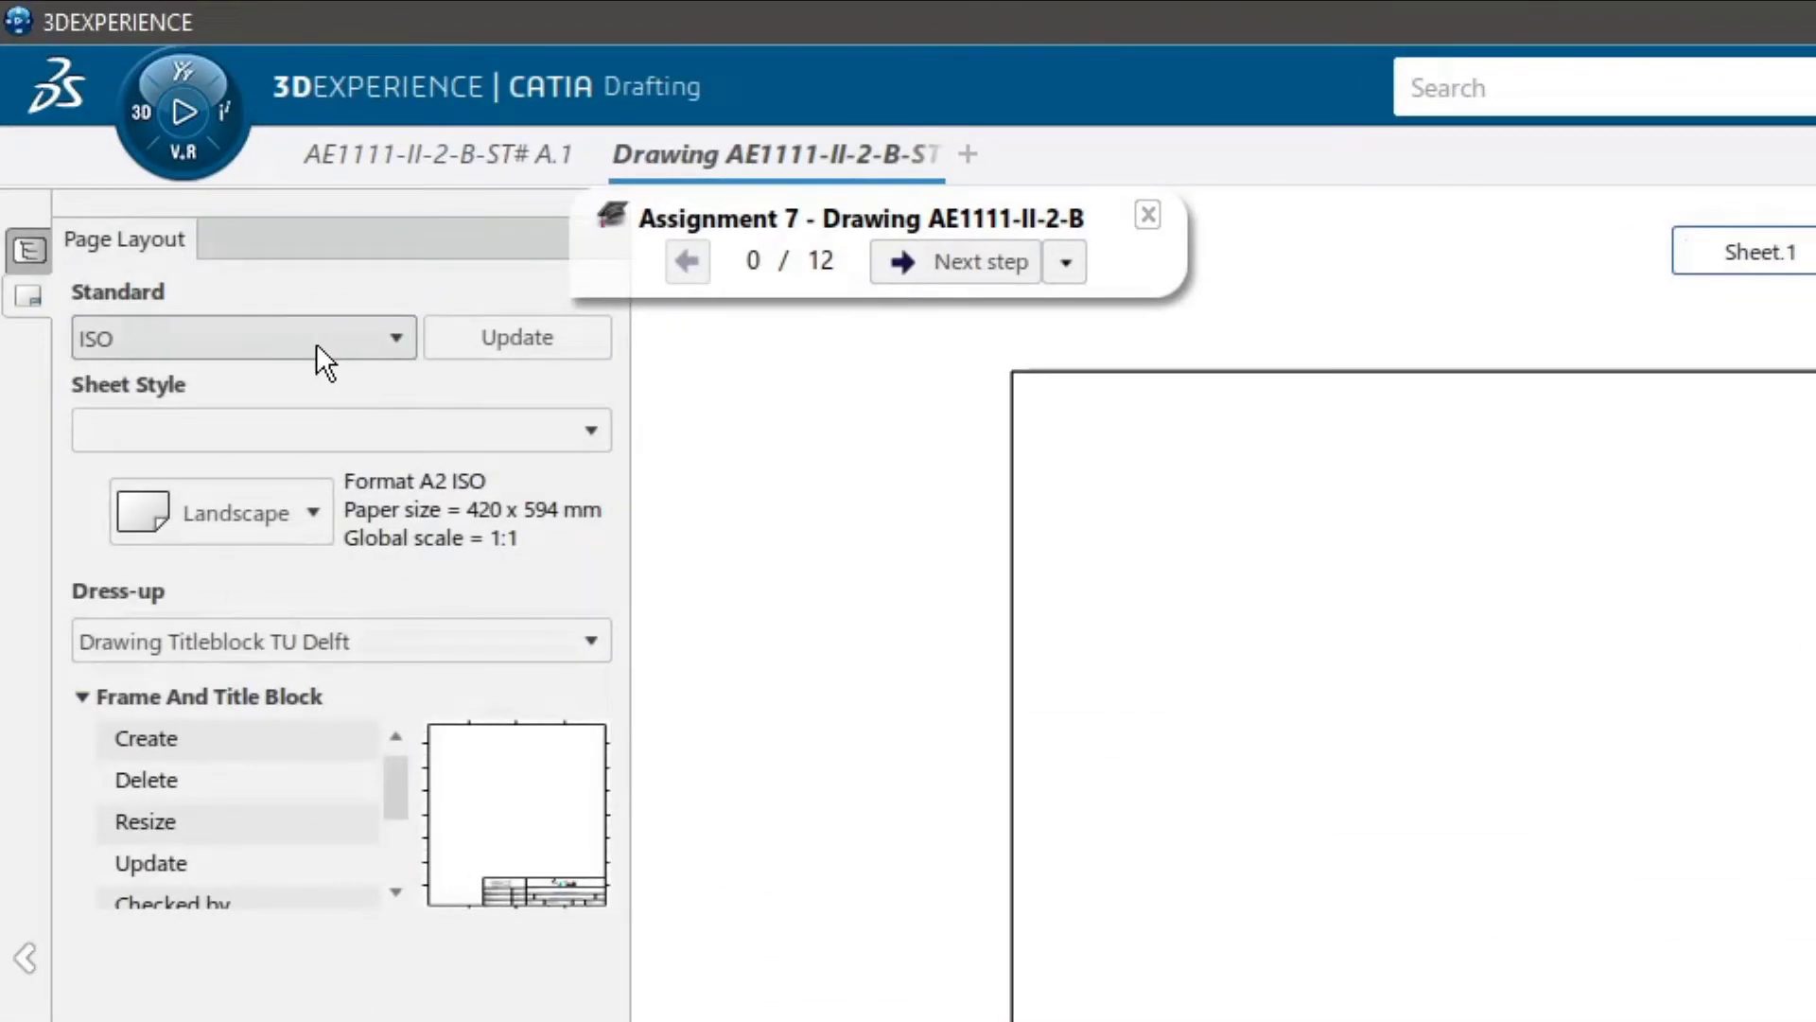
Change the standard to ISO-TUDelft, accept the warning, and keep the A2 ISO sheet style
{"action": "left_click", "coordinate": [343, 337]}
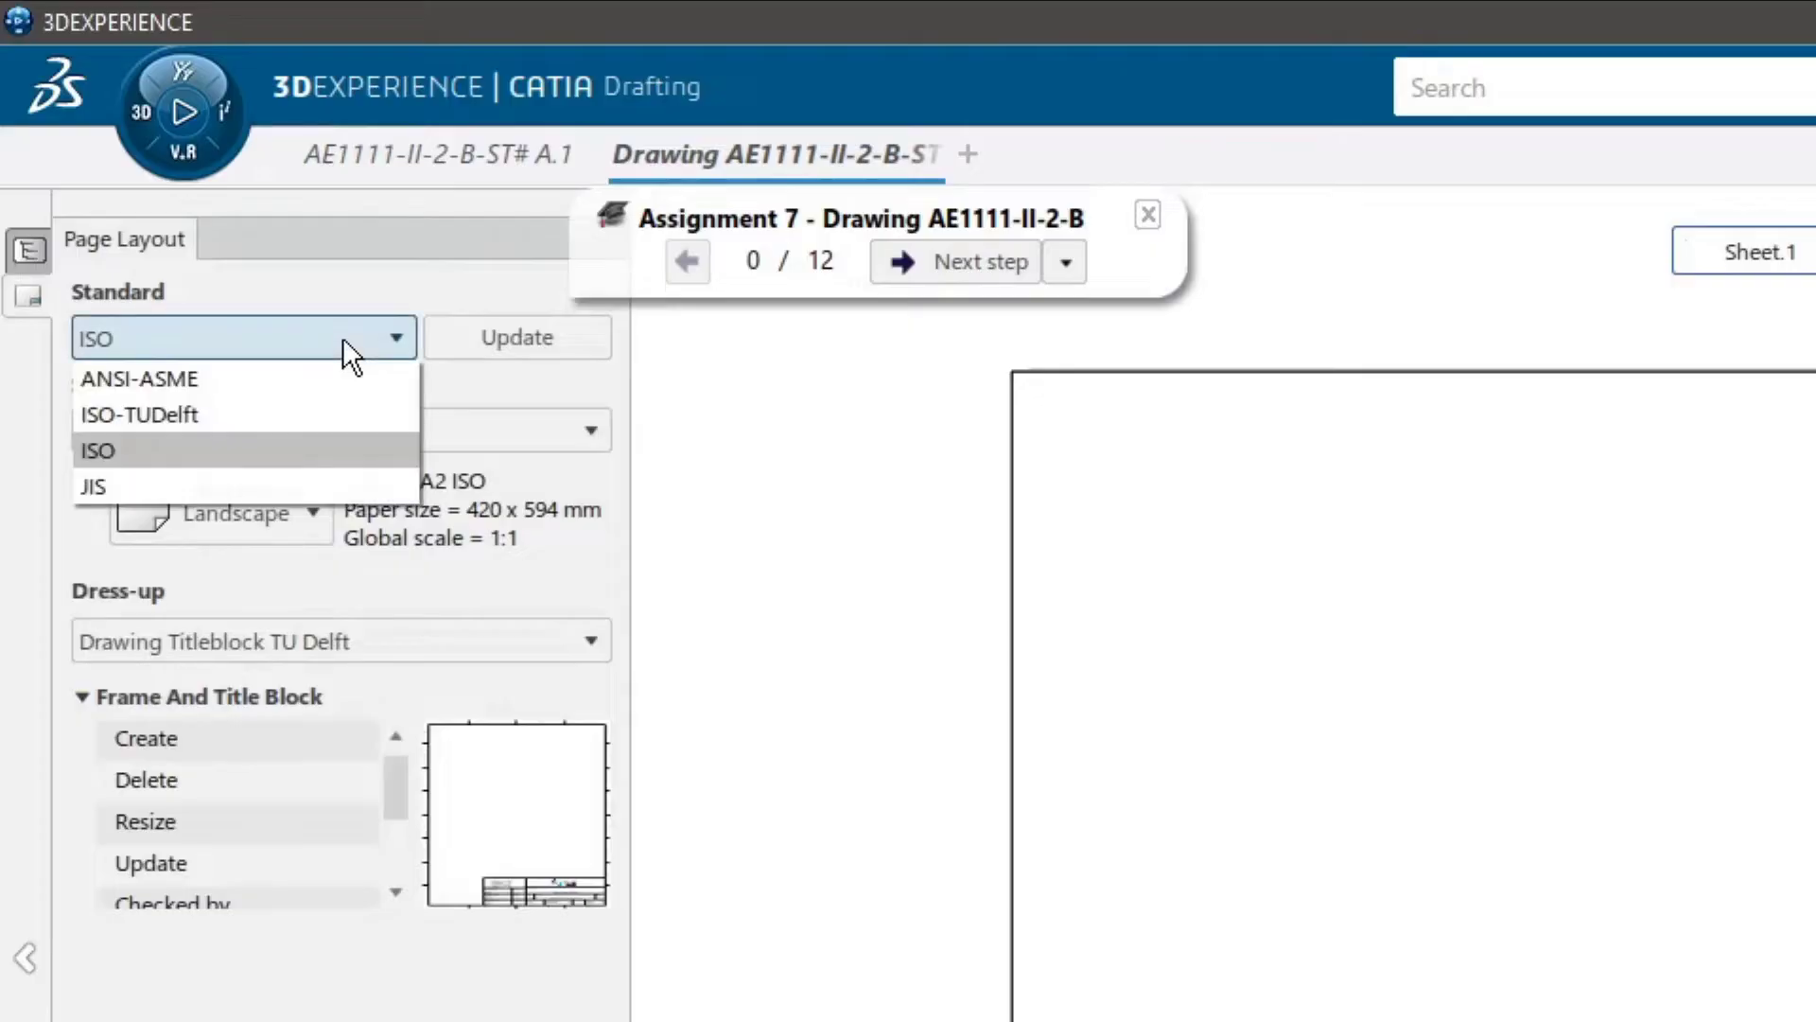
{"action": "left_click", "coordinate": [223, 416]}
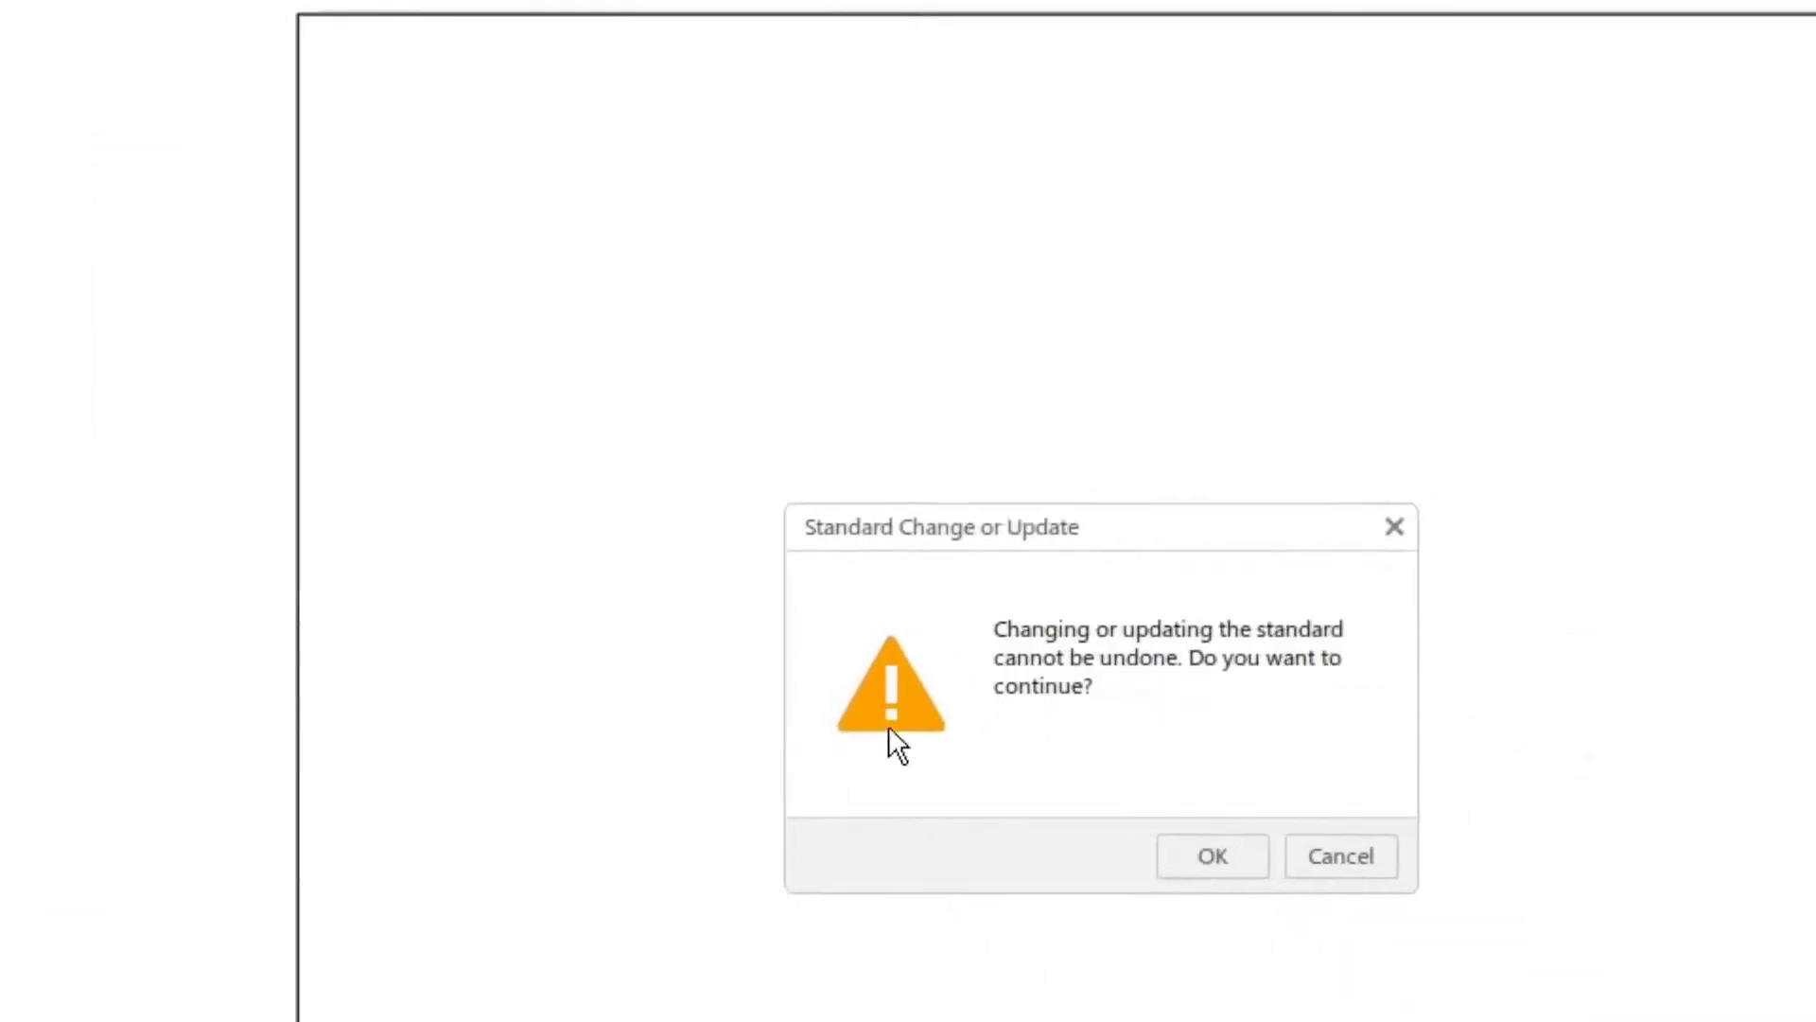
{"action": "left_click", "coordinate": [1263, 880]}
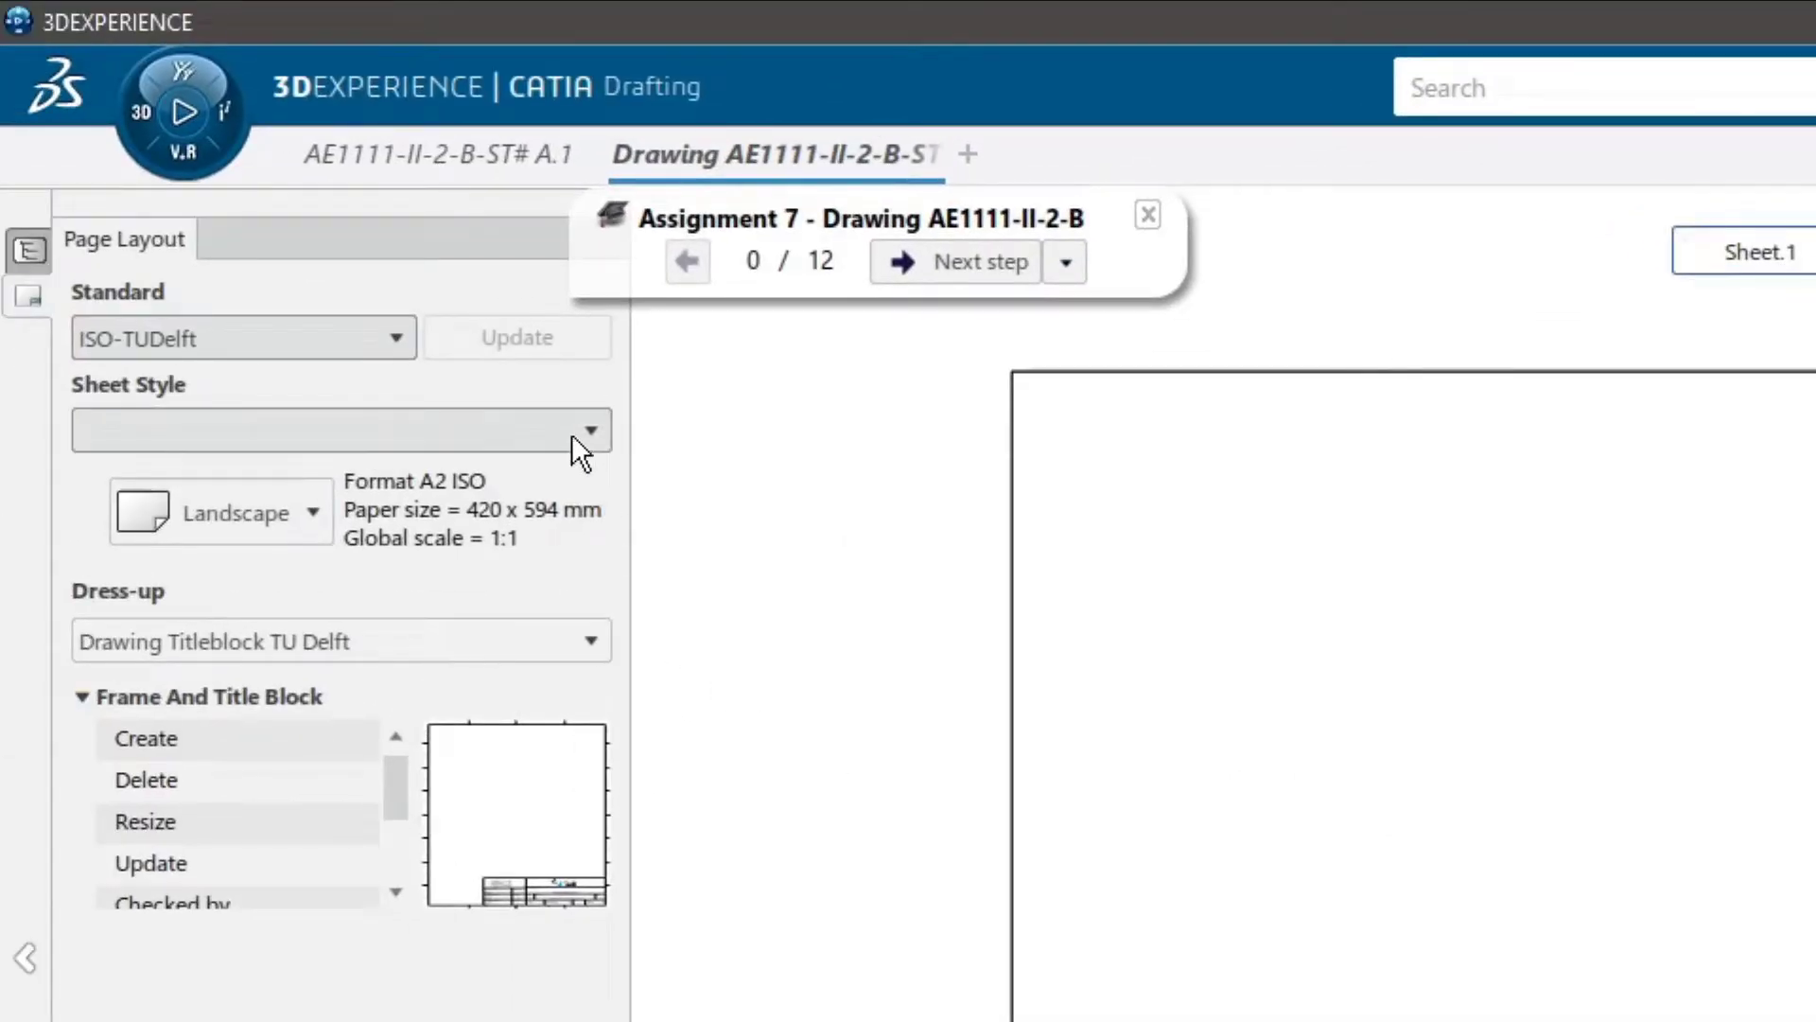
{"action": "left_click", "coordinate": [573, 433]}
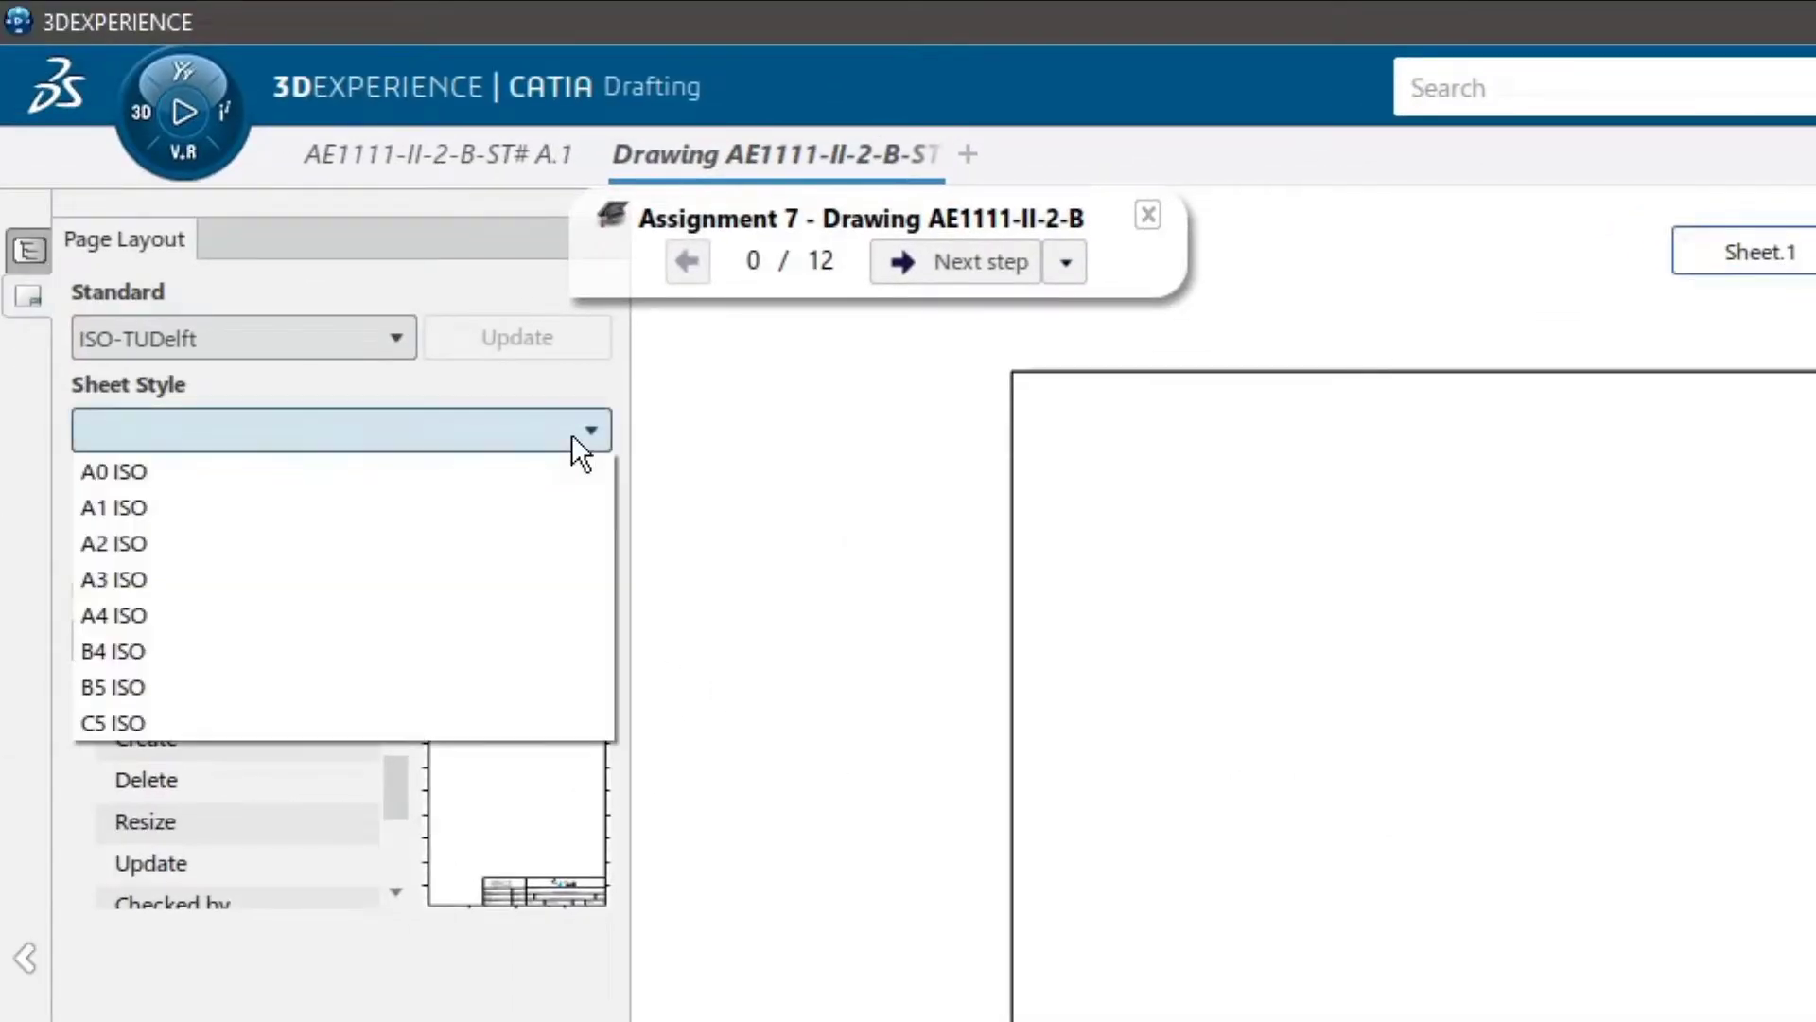
{"action": "left_click", "coordinate": [320, 535]}
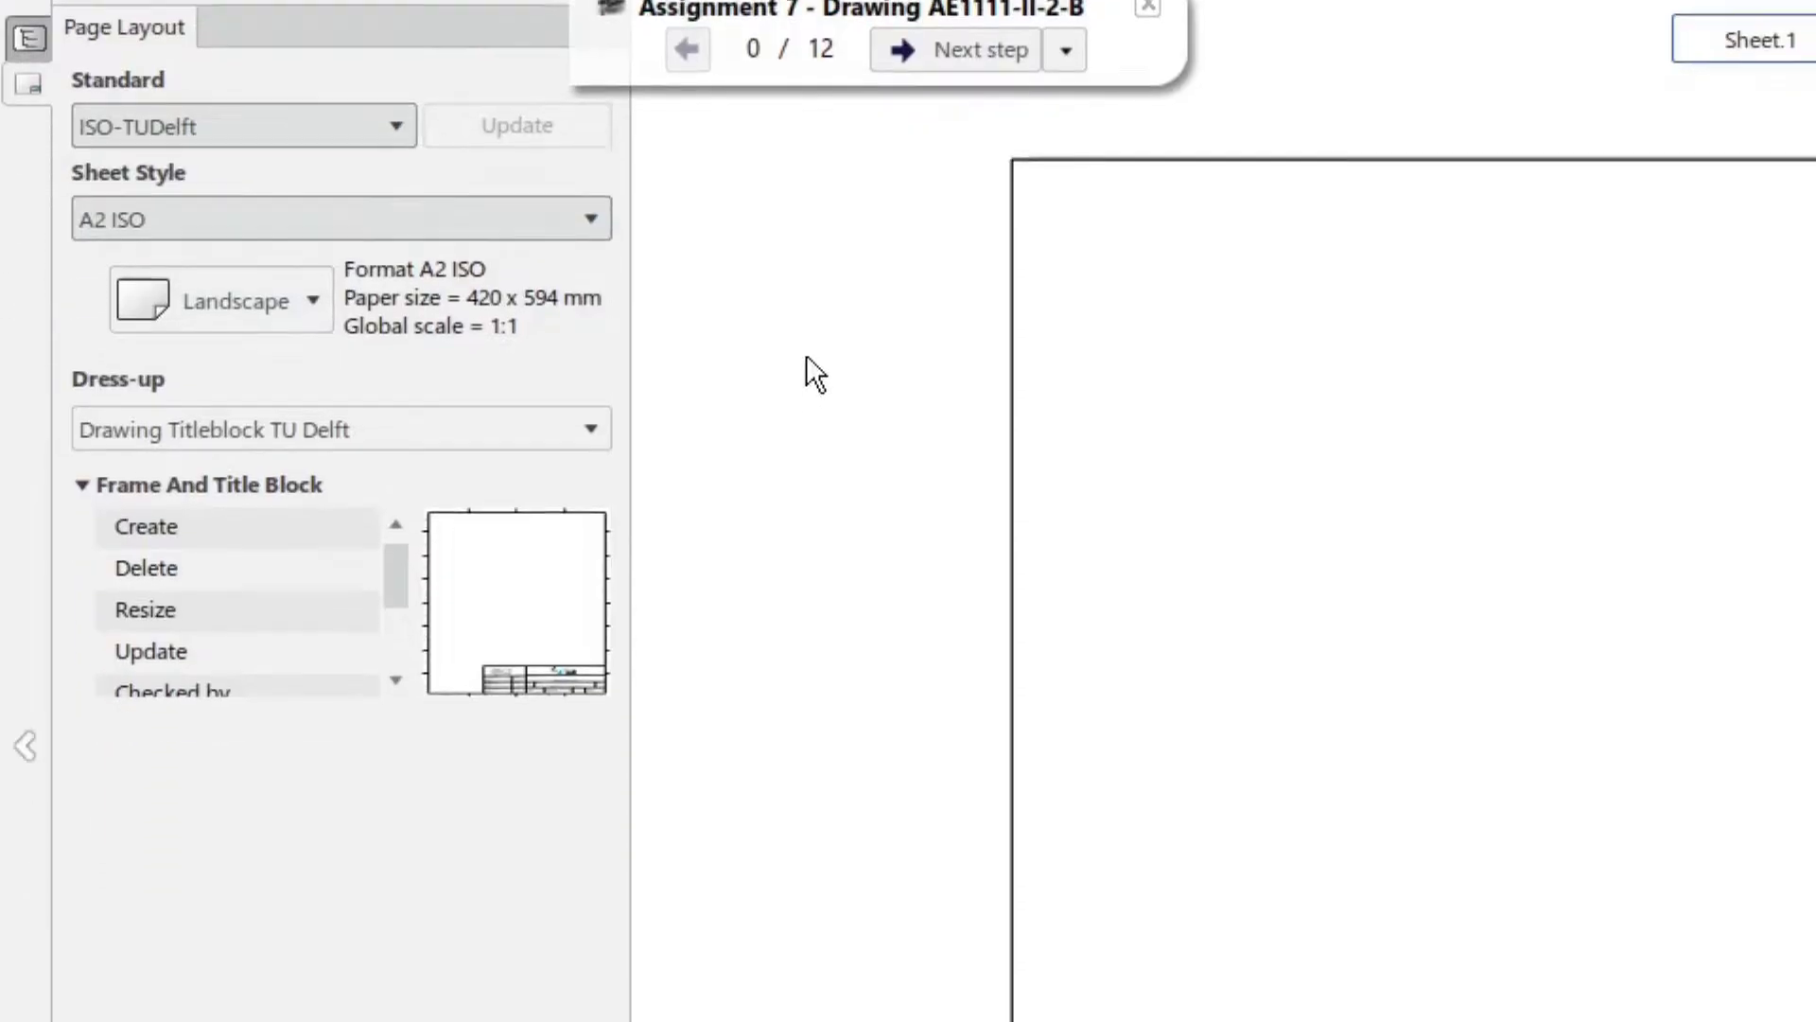
{"action": "left_click", "coordinate": [231, 861]}
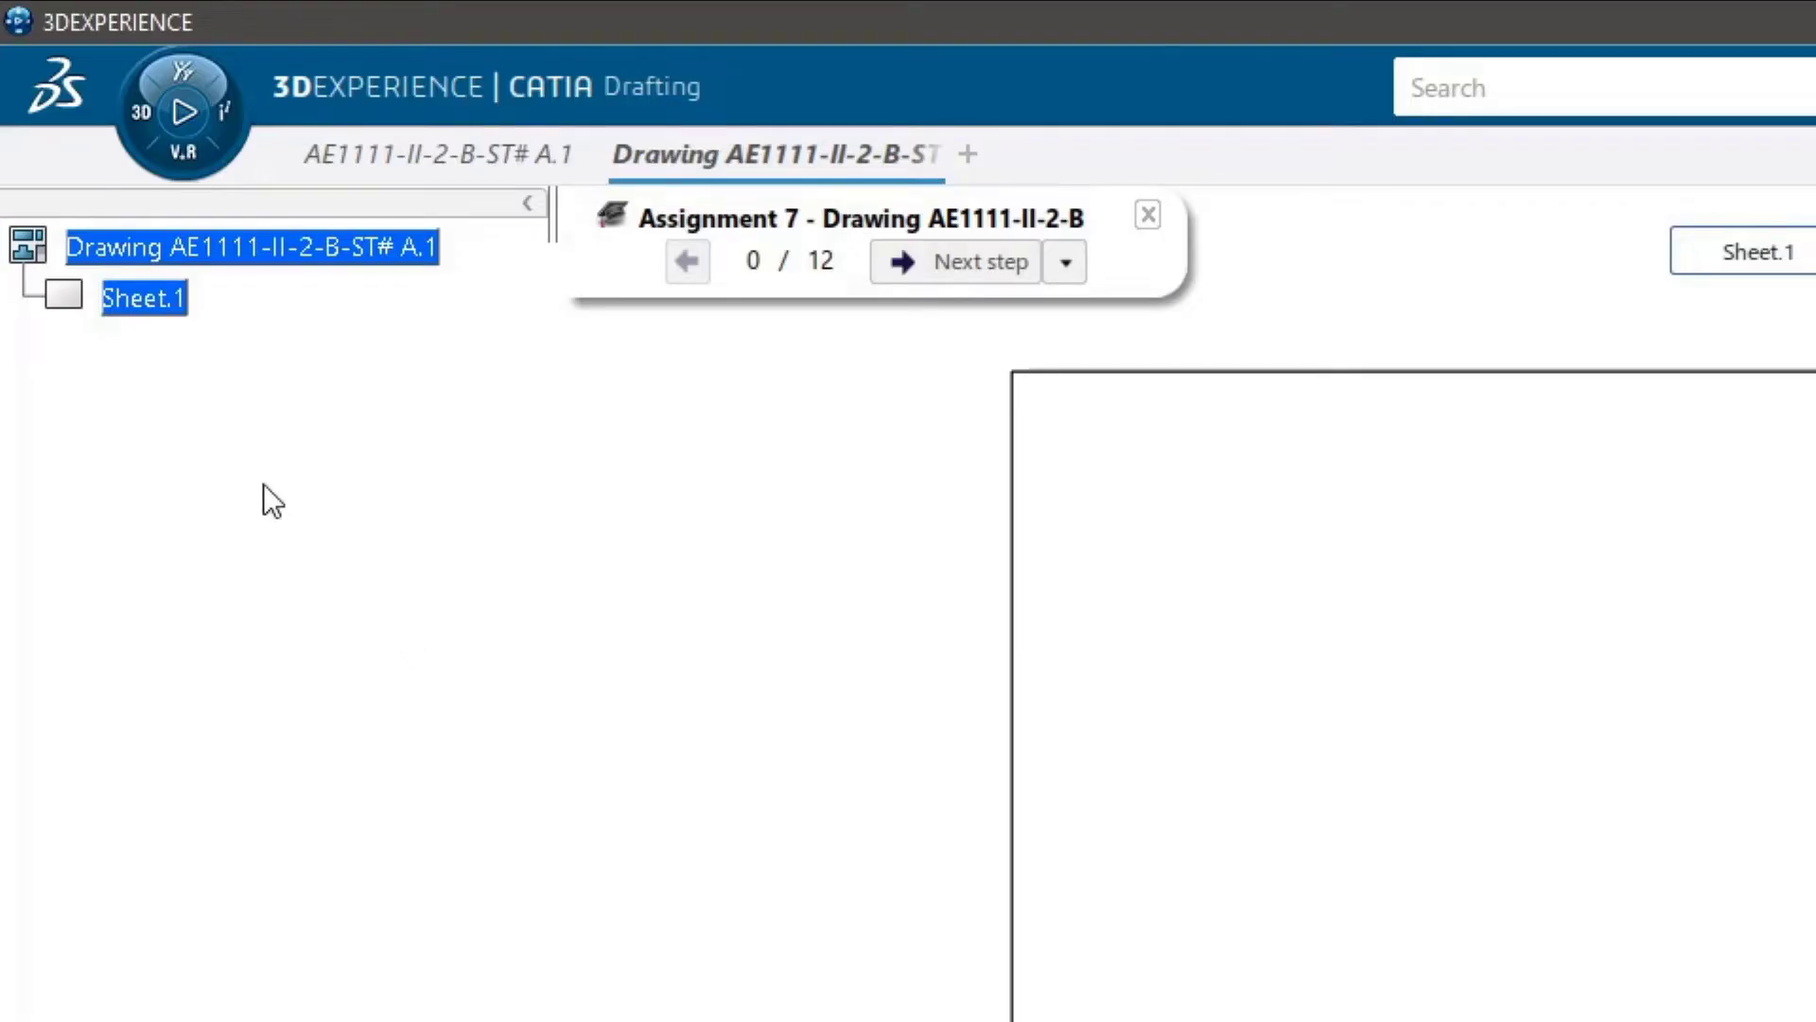
Set the scale in Sheet.1's Properties to 1:5 and apply
{"action": "right_click", "coordinate": [162, 303]}
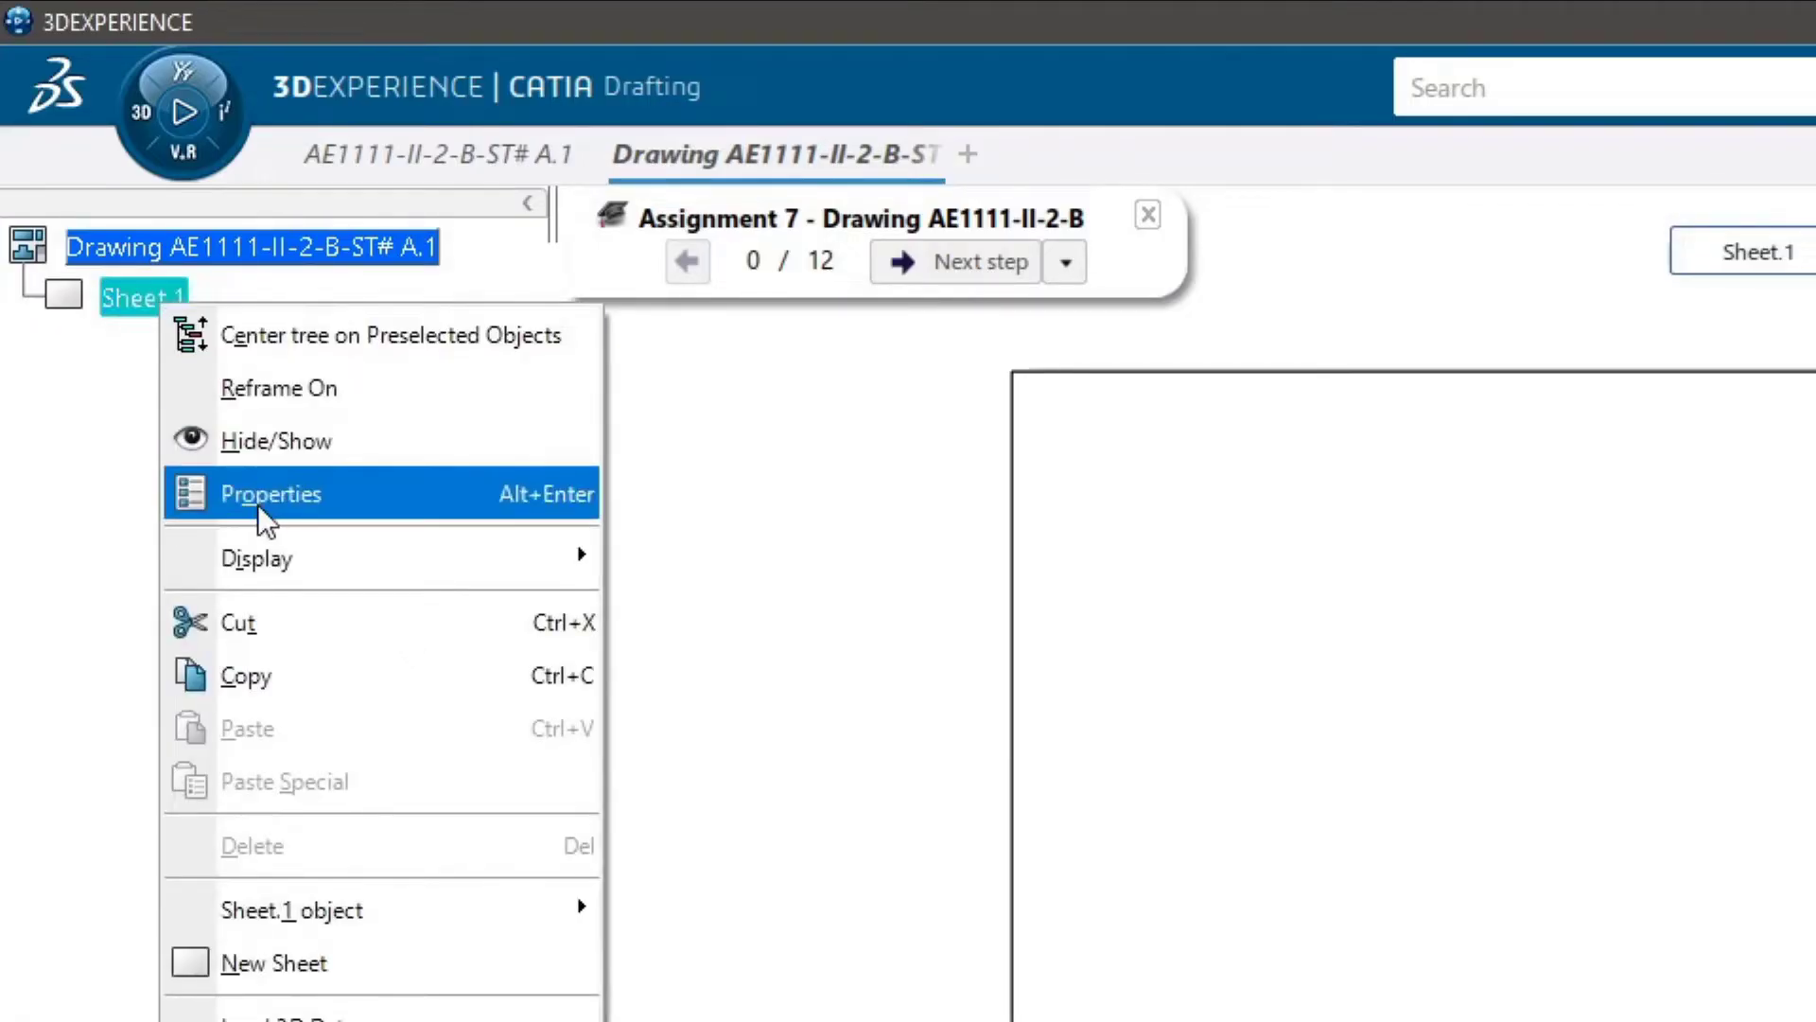
{"action": "left_click", "coordinate": [282, 492]}
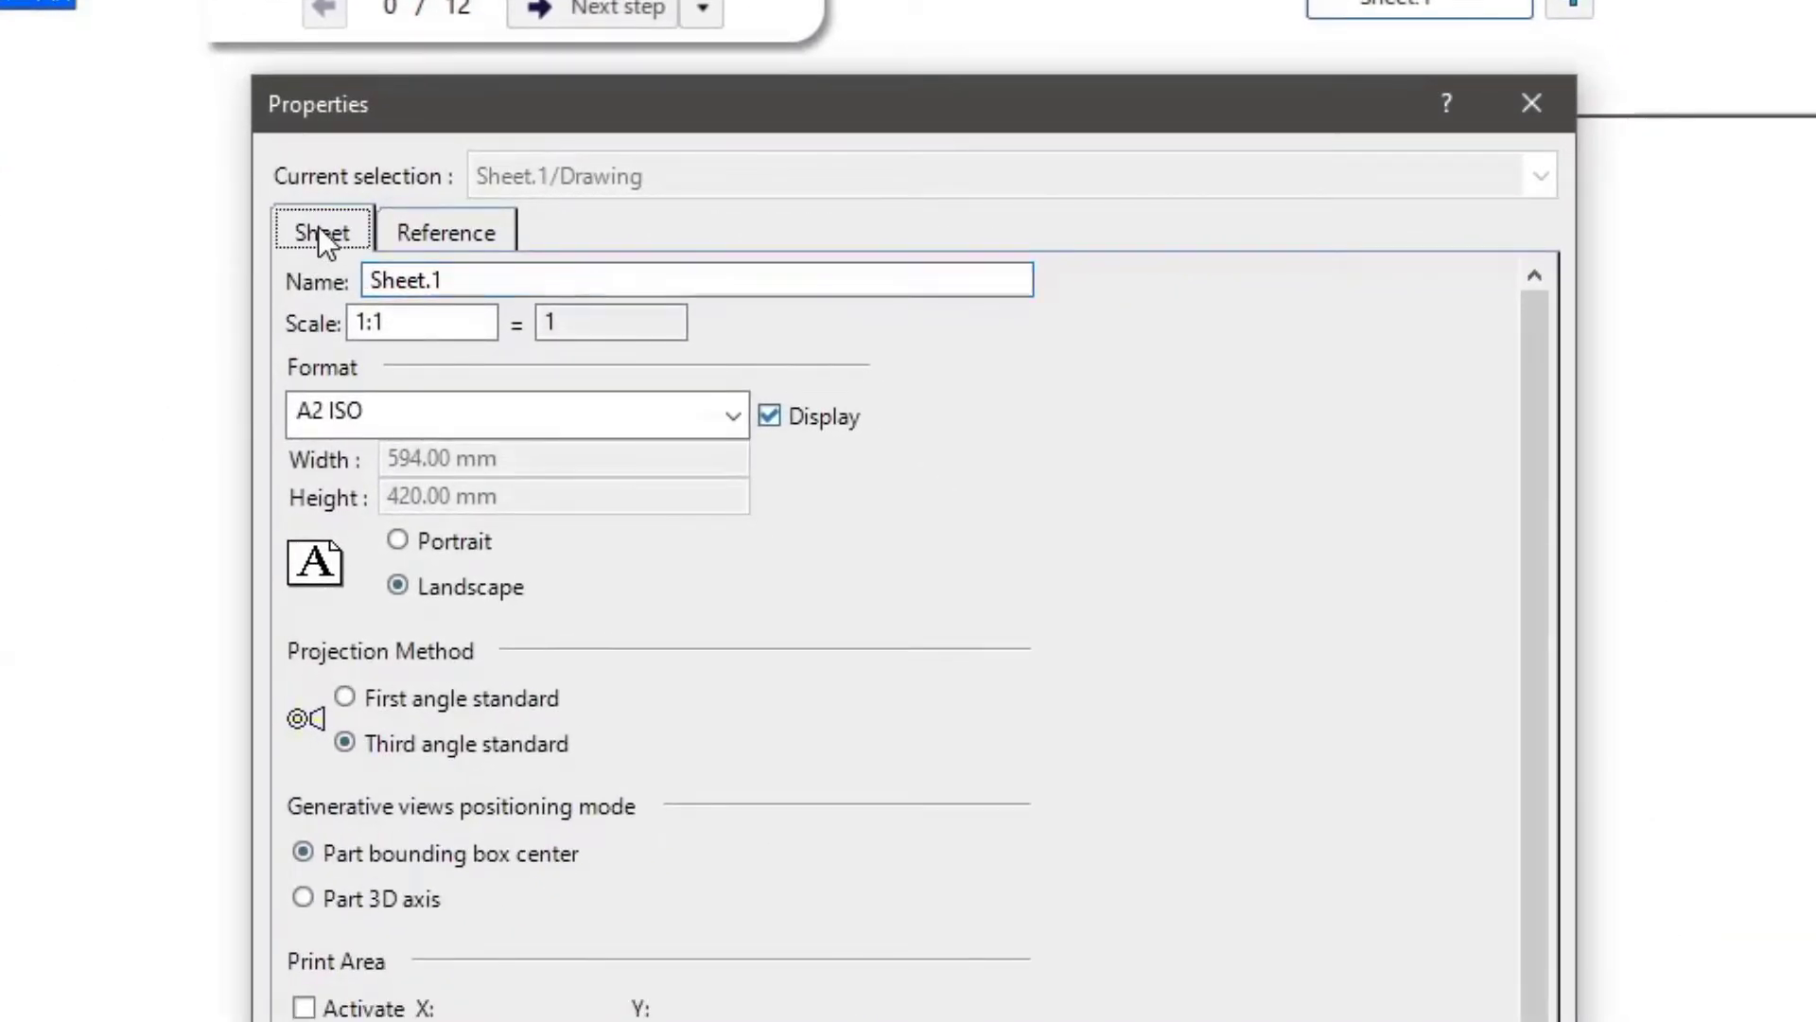
{"action": "left_click", "coordinate": [433, 326]}
{"action": "key", "text": "BackSpace"}
{"action": "type", "text": "5"}
{"action": "left_click", "coordinate": [794, 479]}
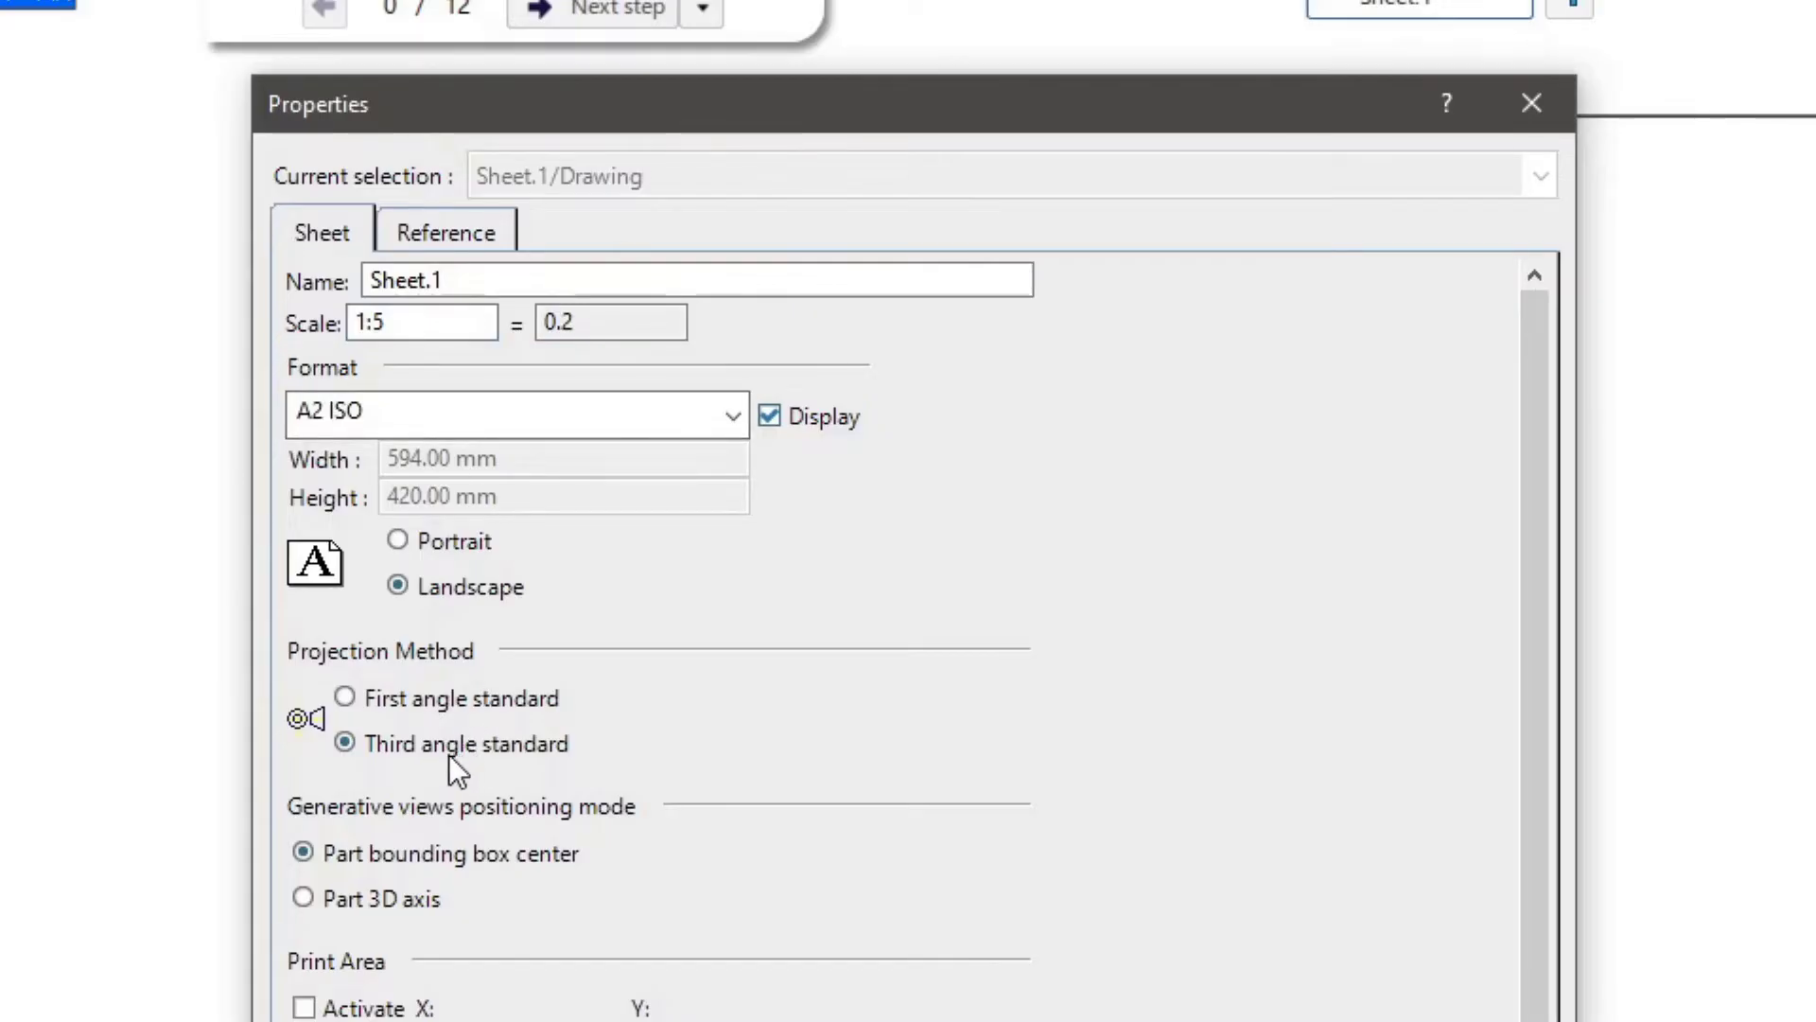
{"action": "left_click", "coordinate": [1296, 979]}
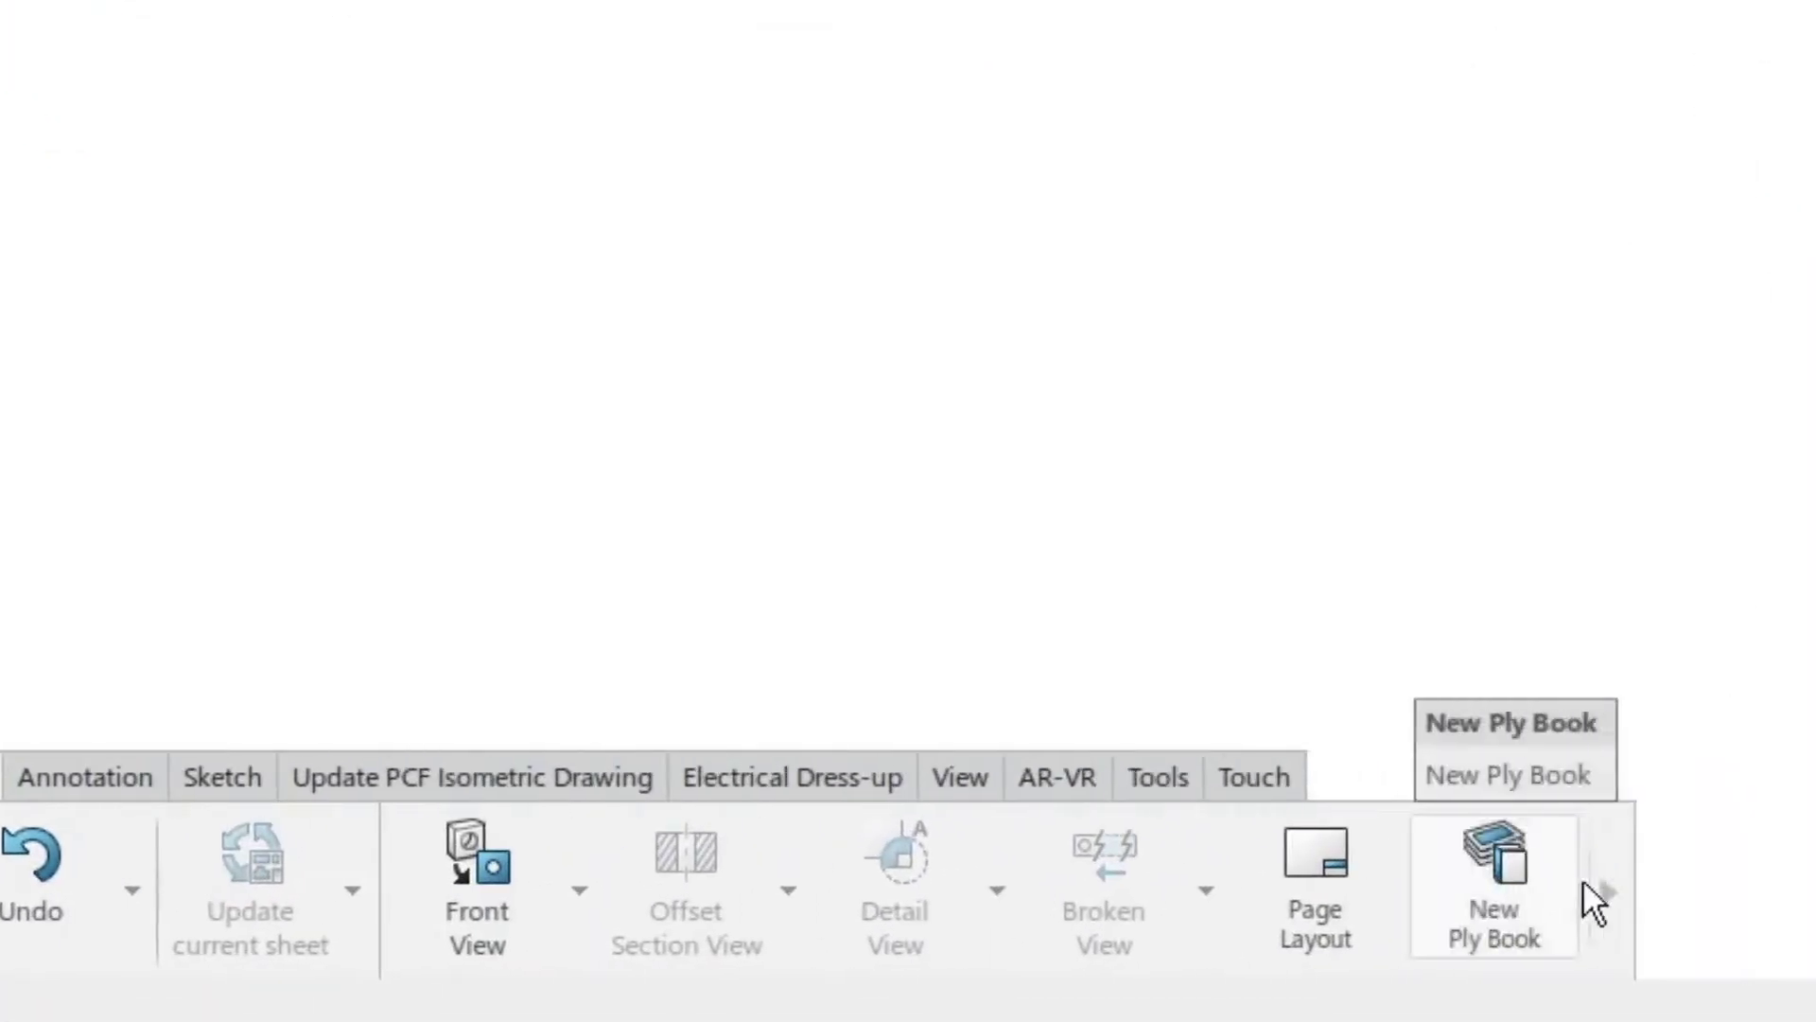
Run the View Wizard with Configuration 5 and delete the Bottom view before finishing
{"action": "left_click", "coordinate": [1611, 891]}
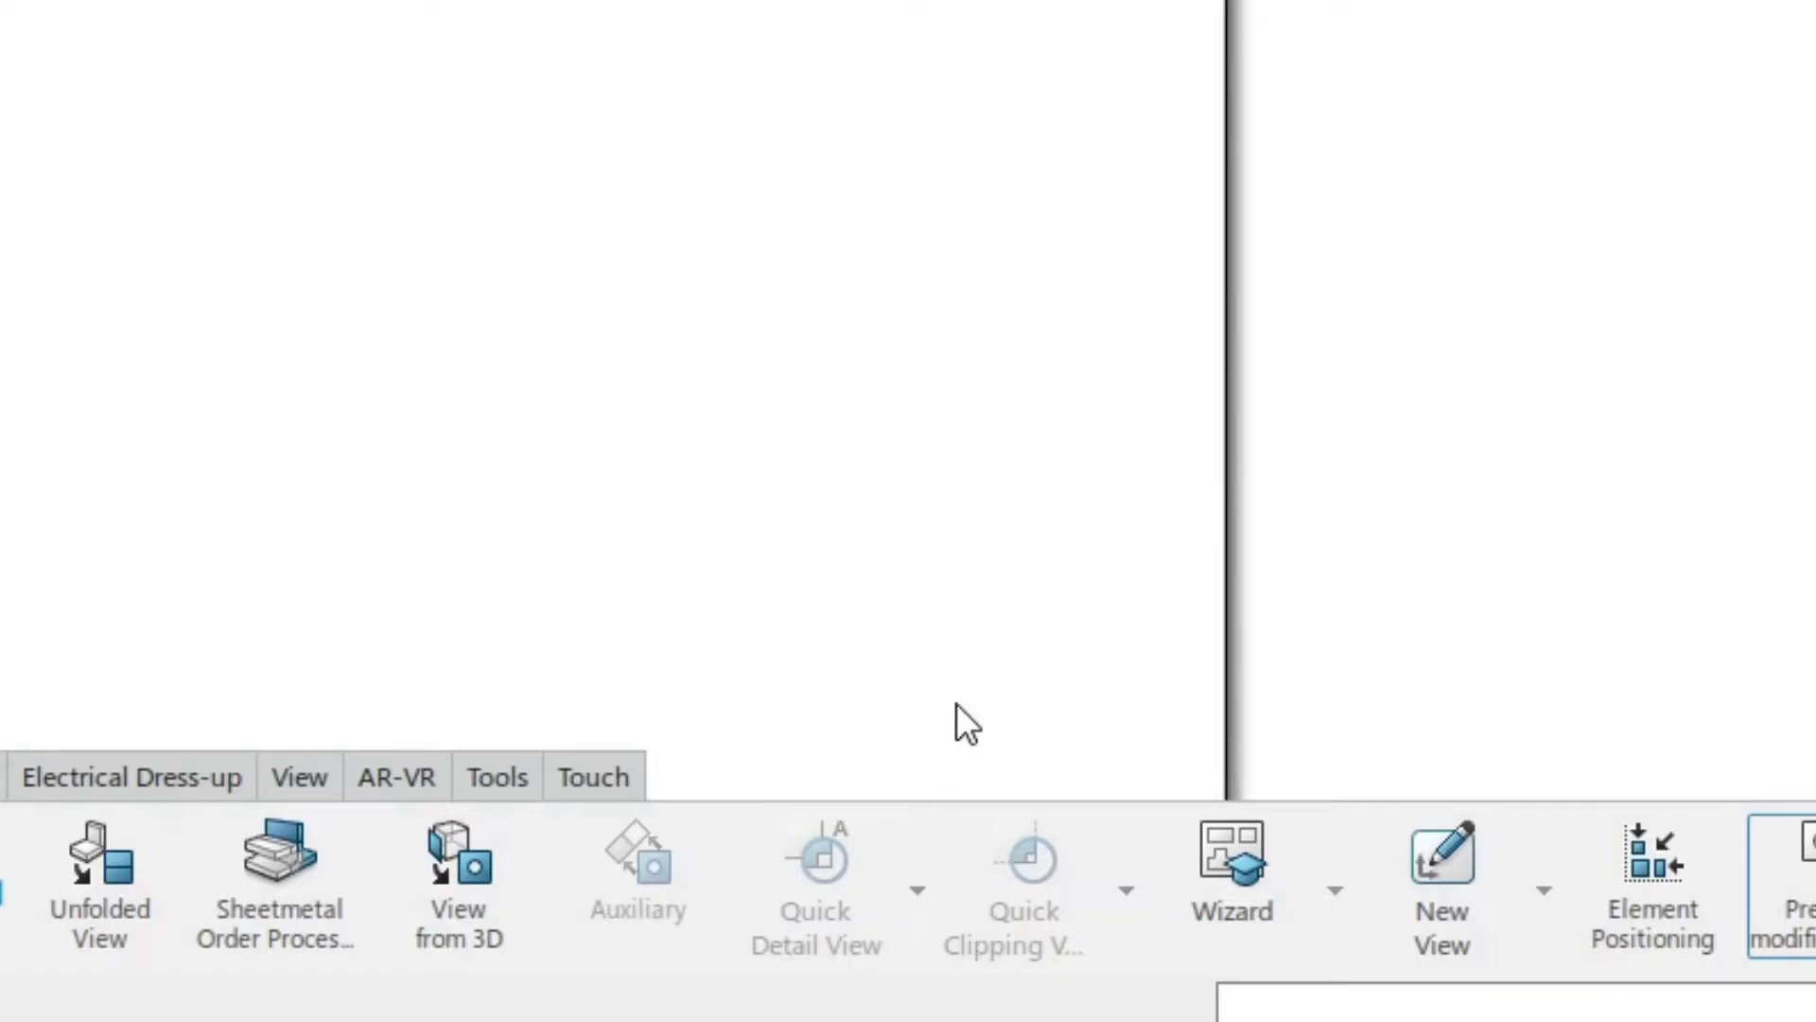
{"action": "left_click", "coordinate": [1218, 857]}
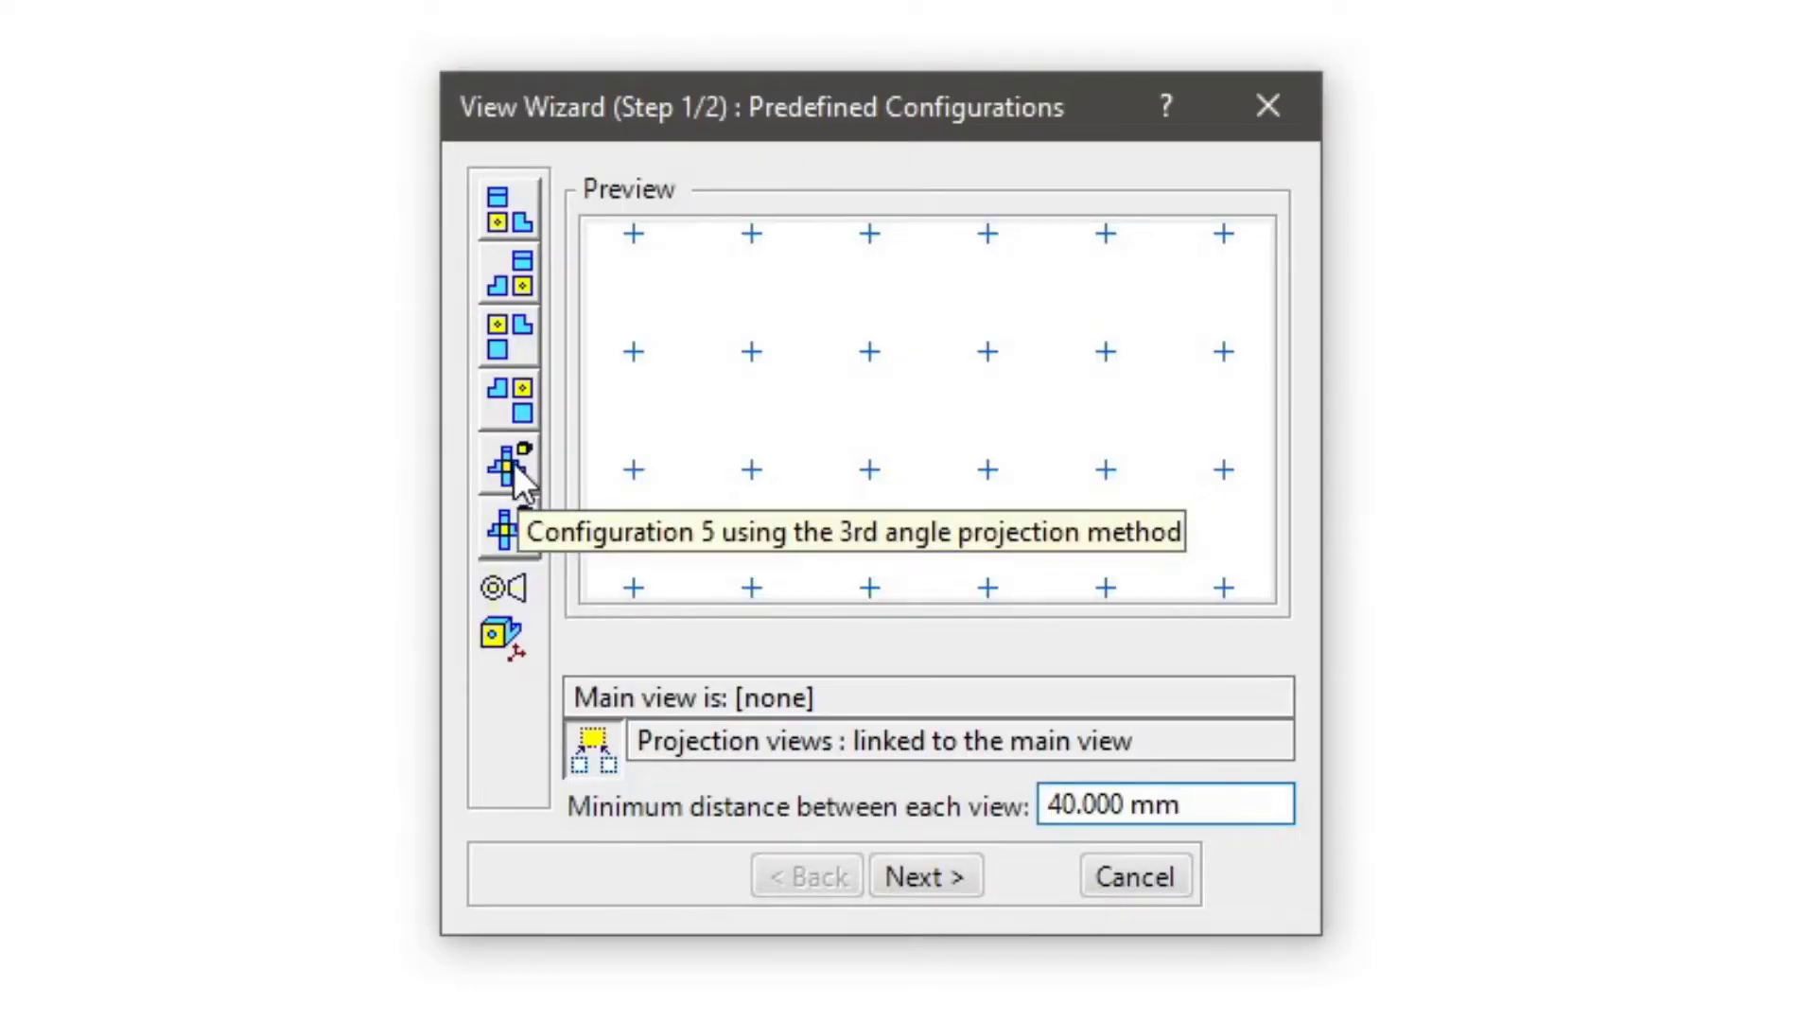
{"action": "left_click", "coordinate": [513, 462]}
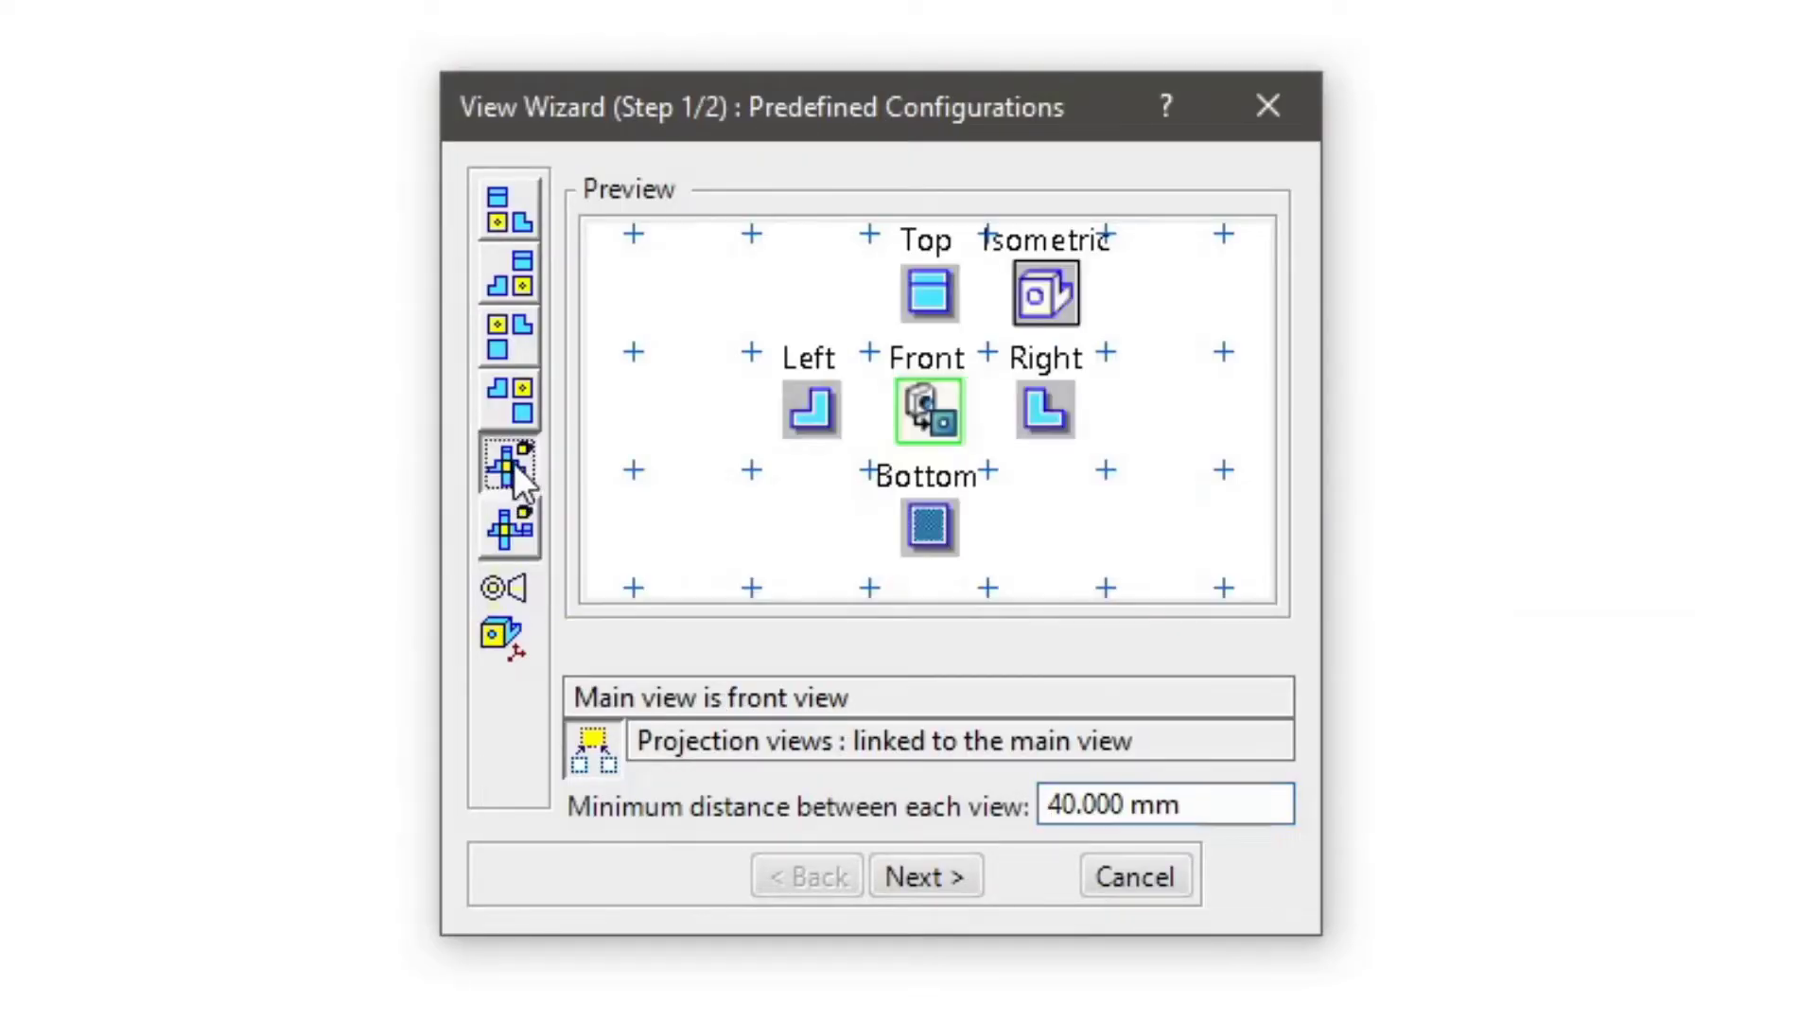
{"action": "left_click", "coordinate": [929, 881]}
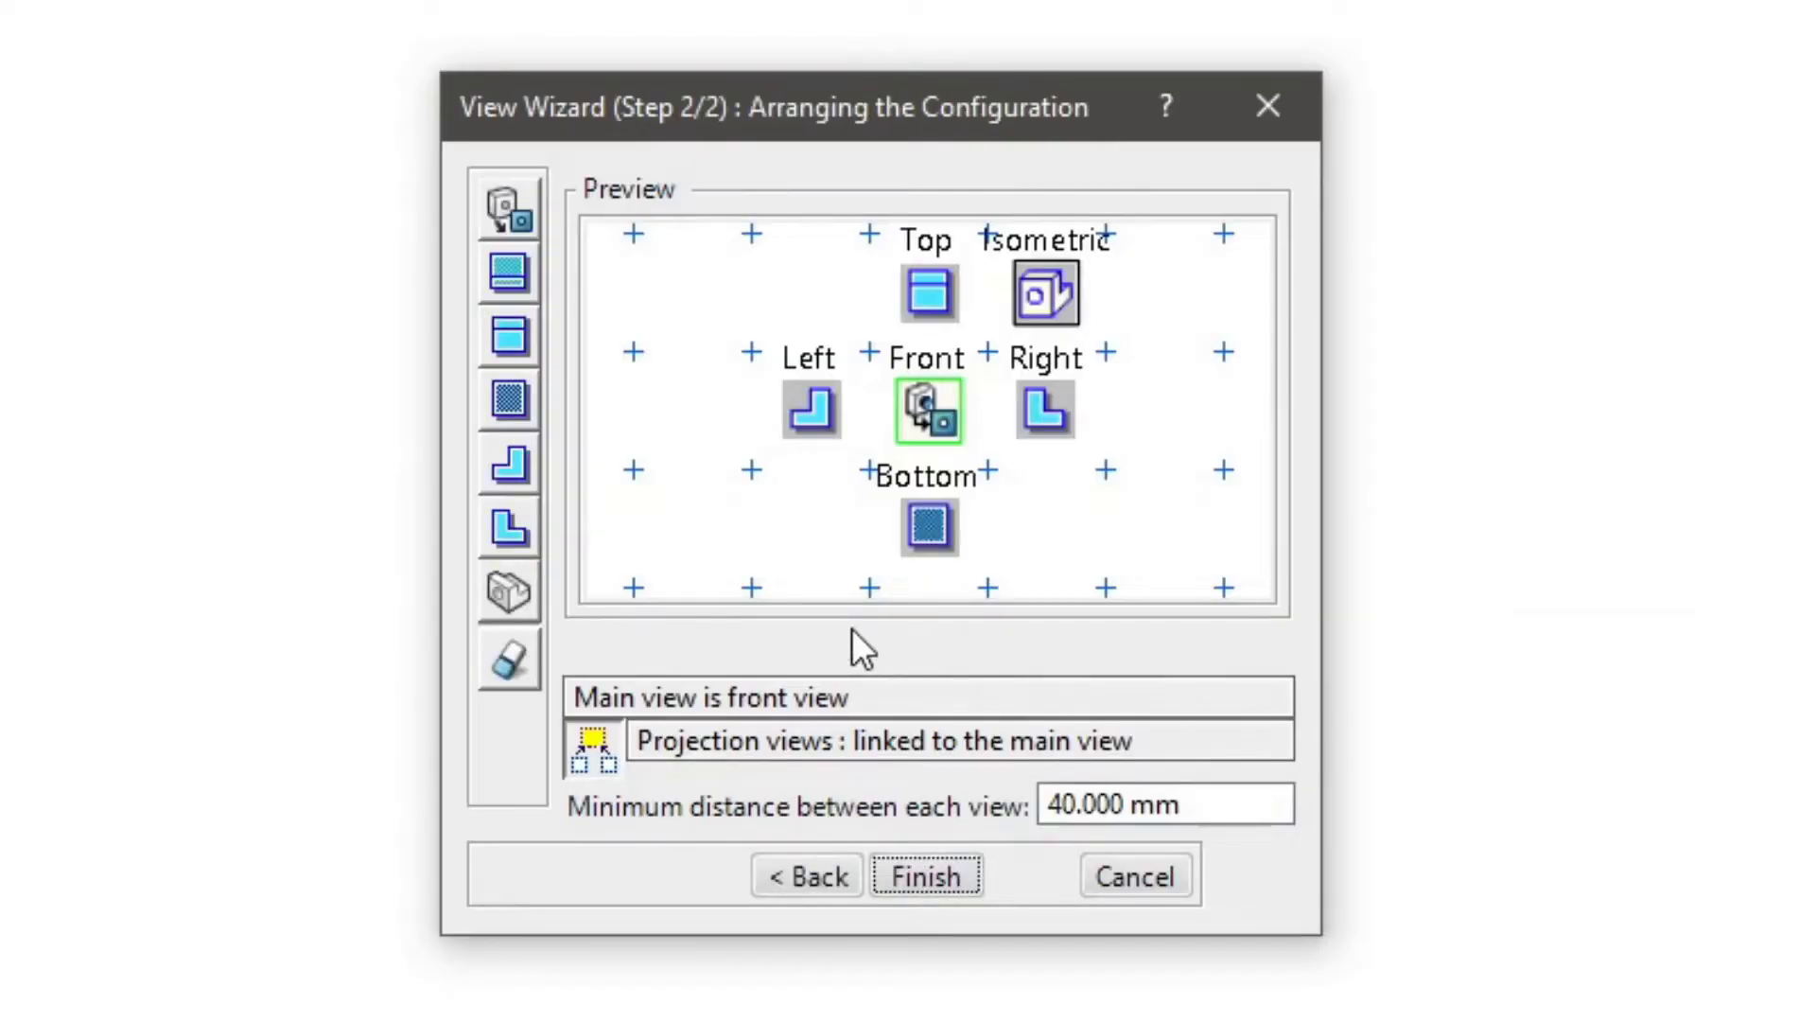
{"action": "right_click", "coordinate": [927, 532]}
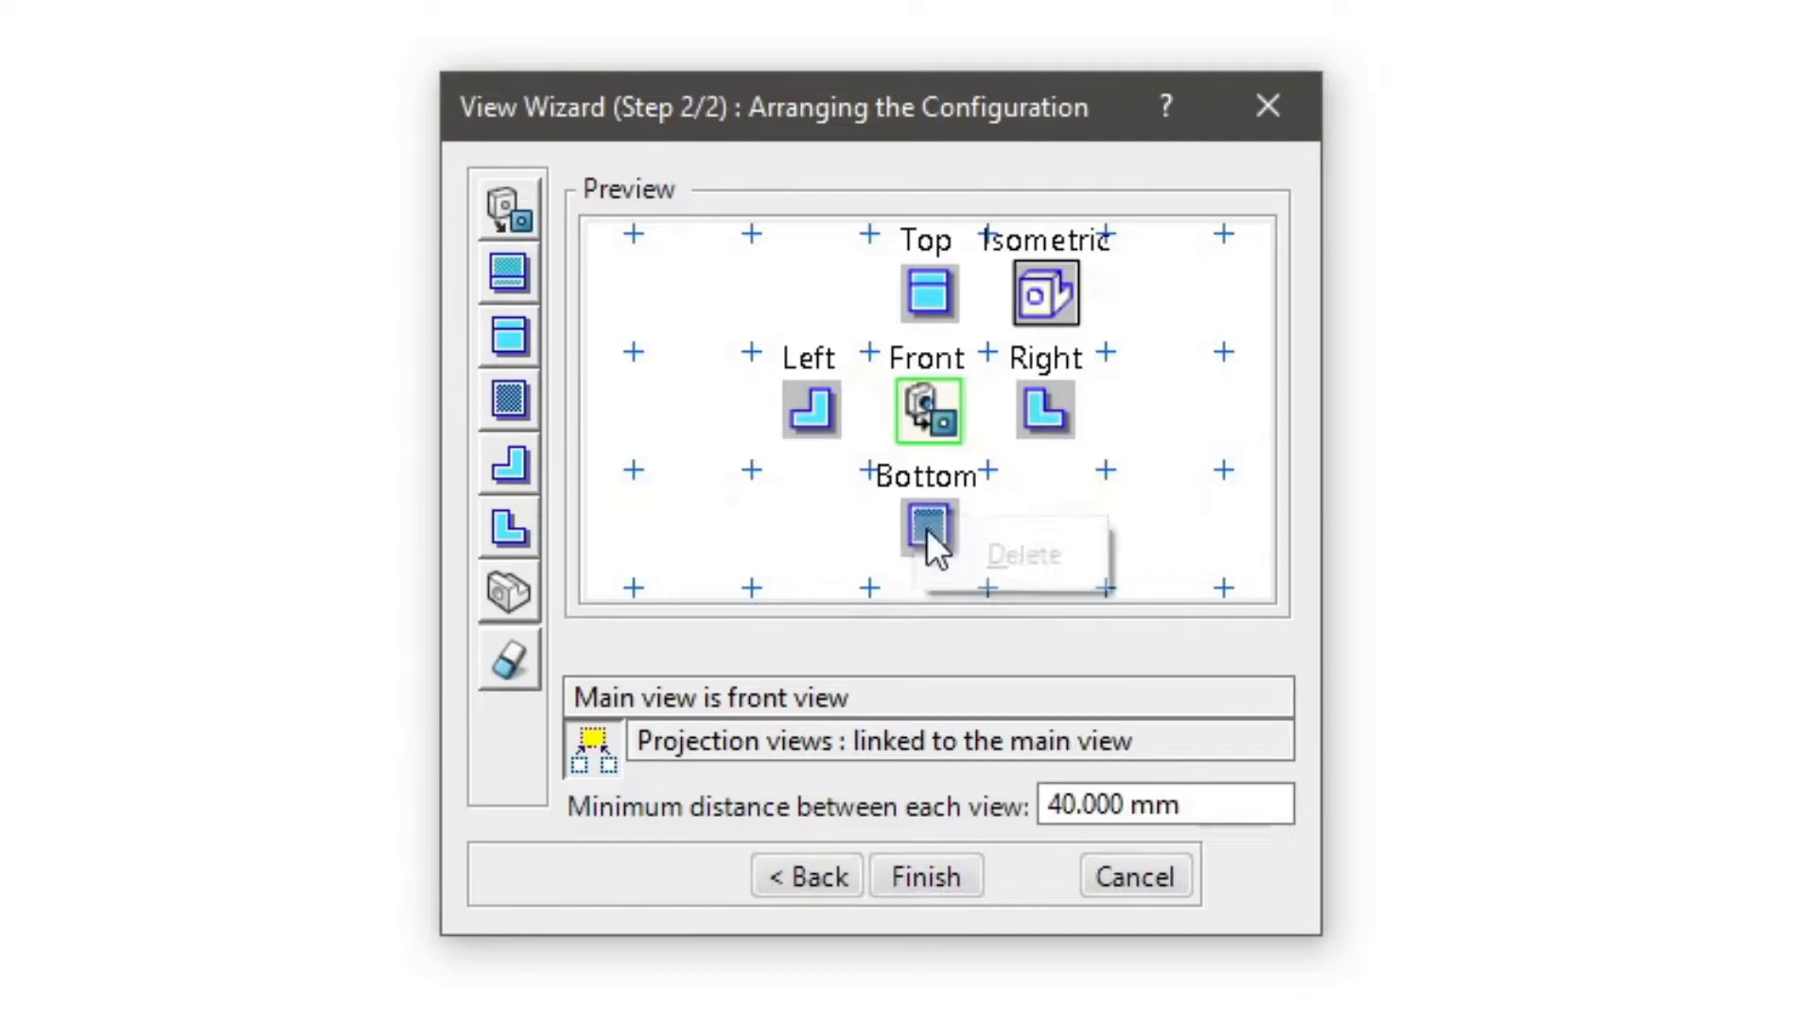
{"action": "left_click", "coordinate": [1007, 557]}
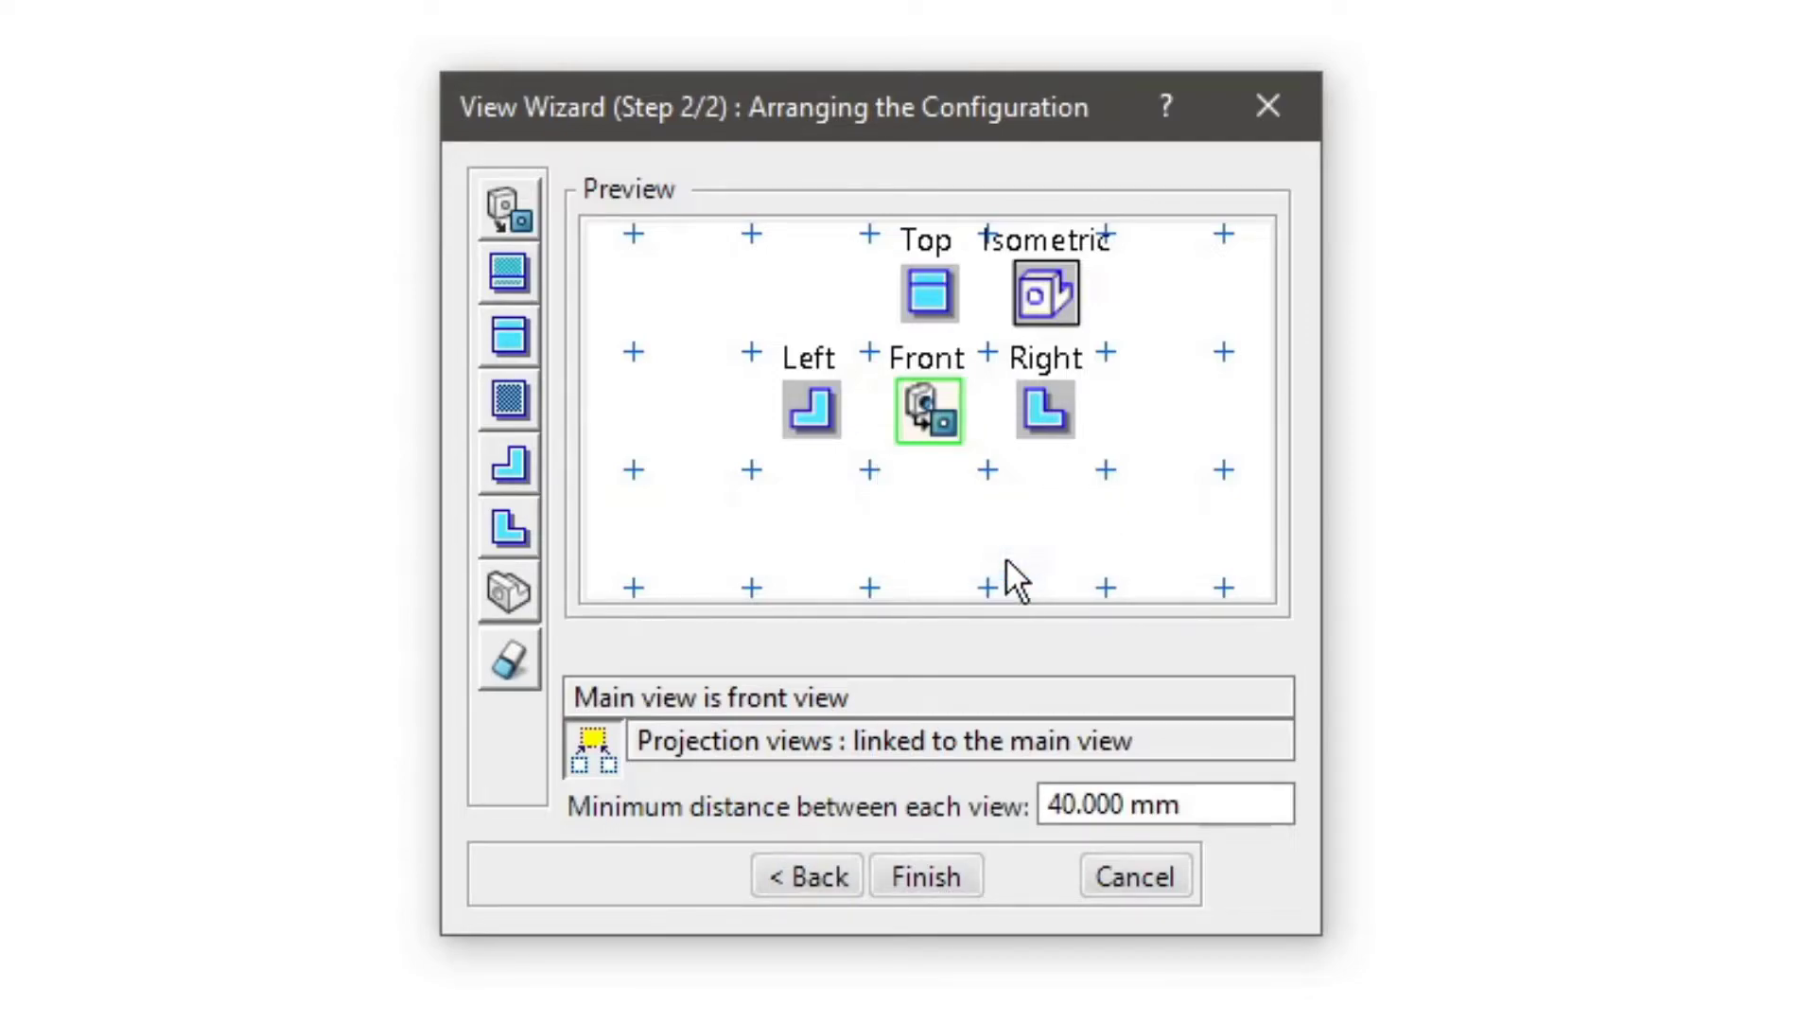
{"action": "left_click", "coordinate": [929, 871]}
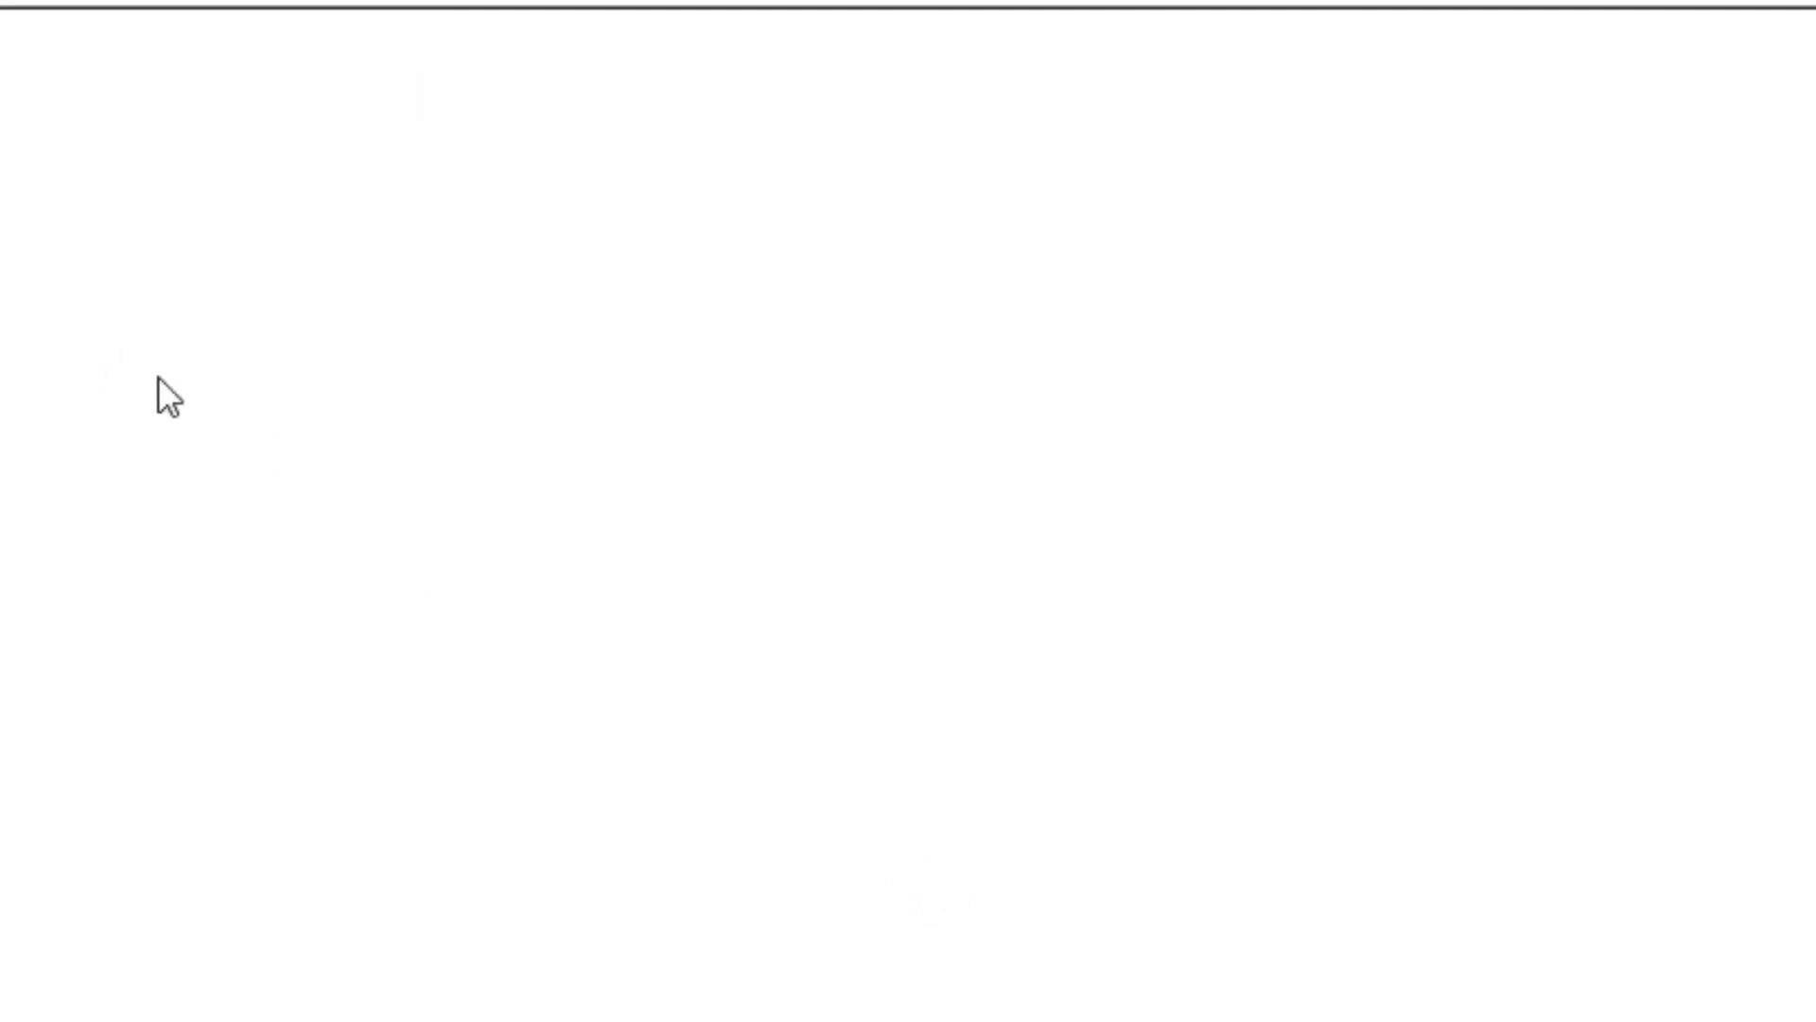
Turn the nose gear assembly to the *iso view and pick the fork's yz plane as reference
{"action": "left_click", "coordinate": [434, 170]}
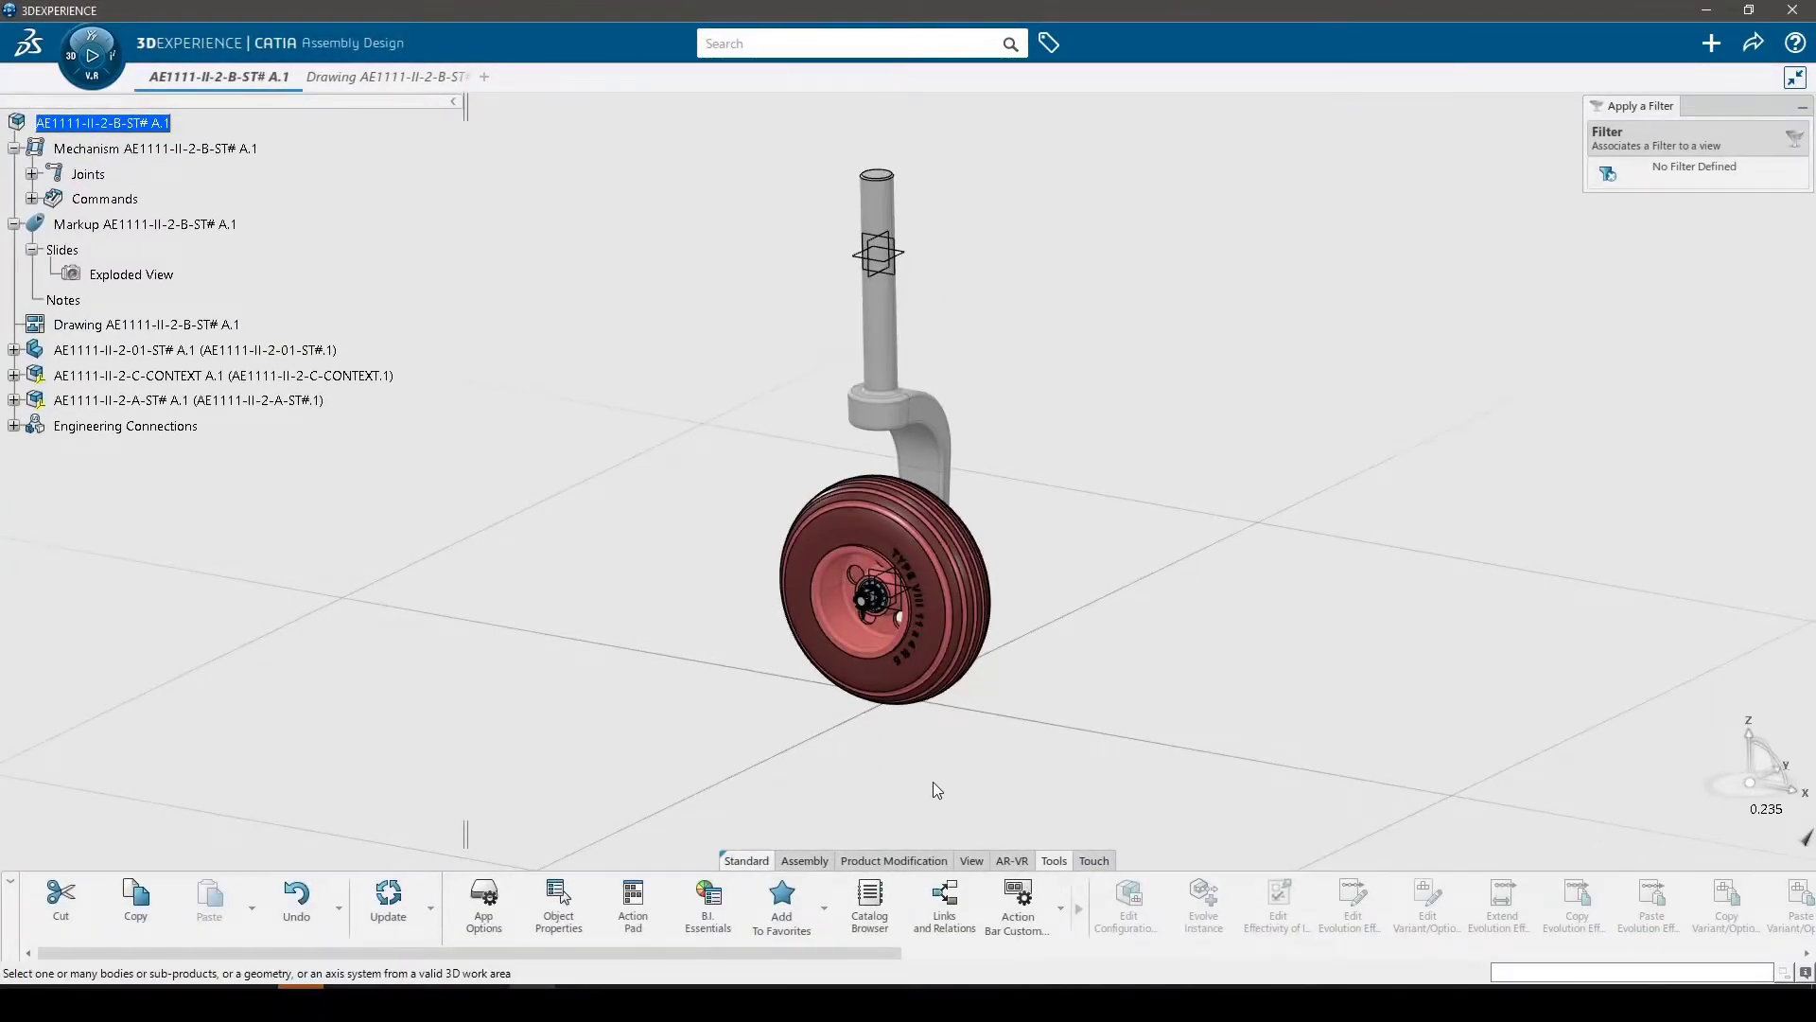
{"action": "left_click", "coordinate": [972, 861]}
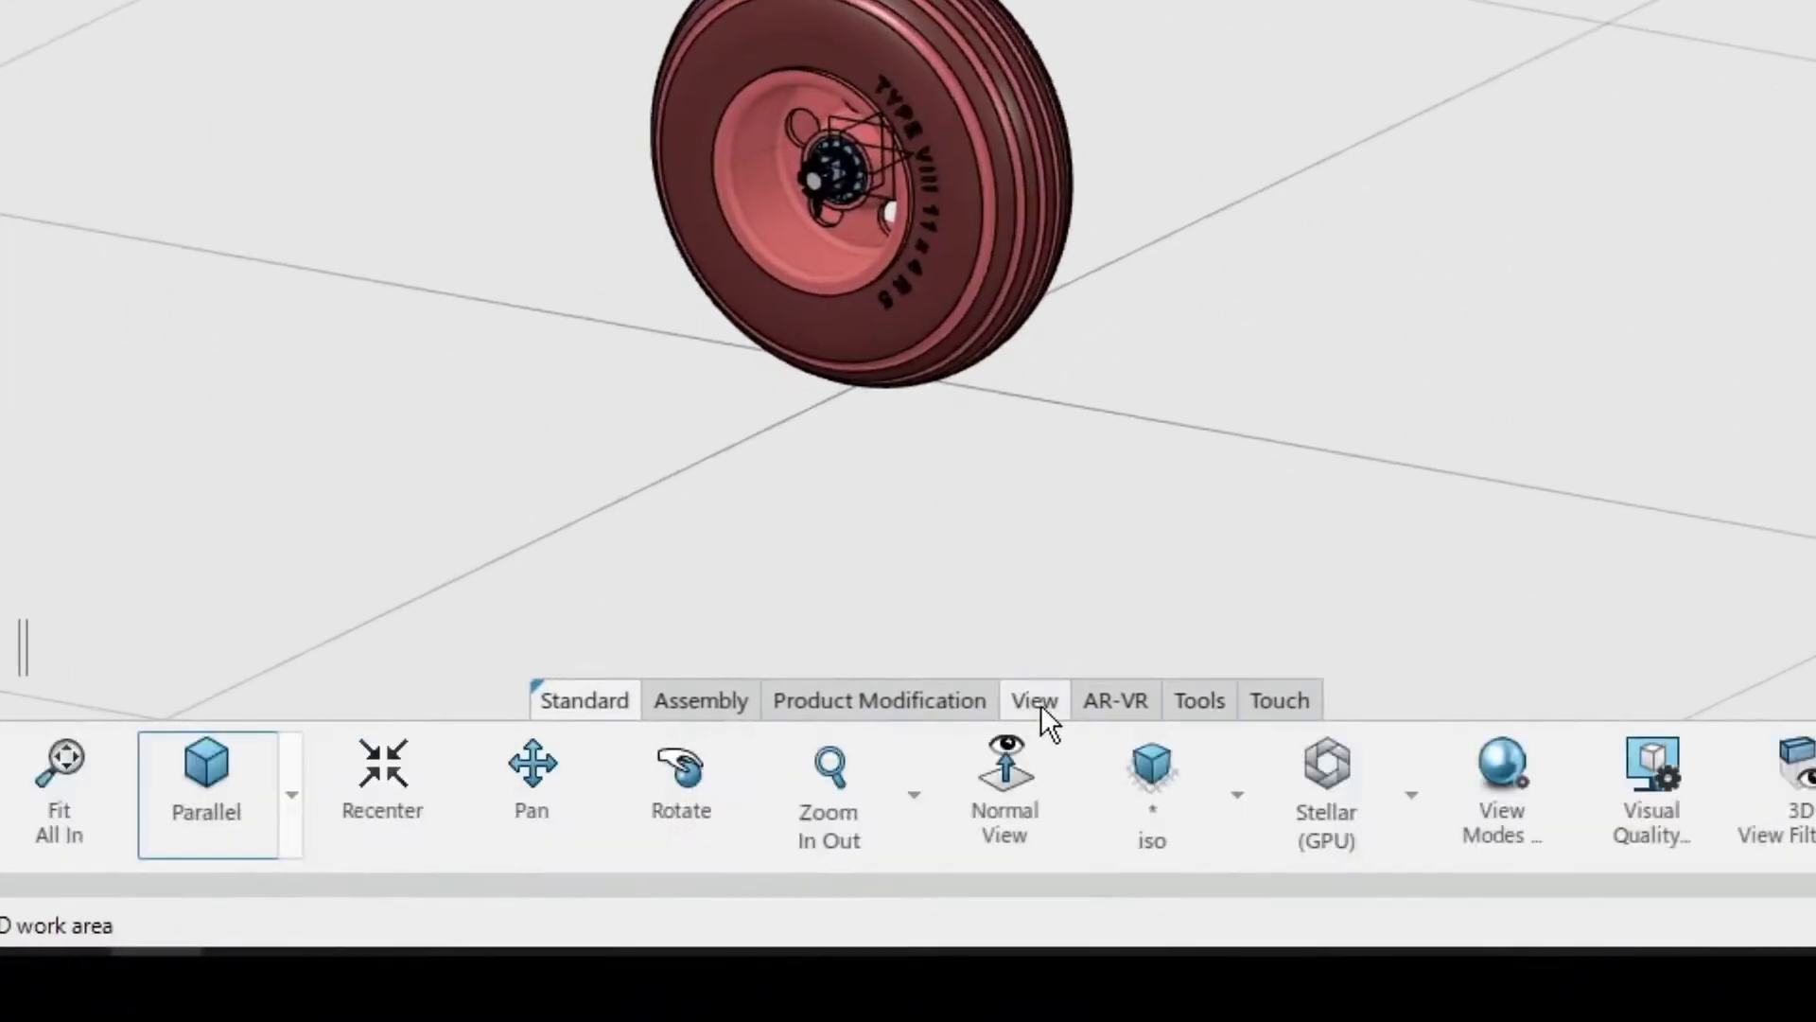
{"action": "left_click", "coordinate": [1152, 755]}
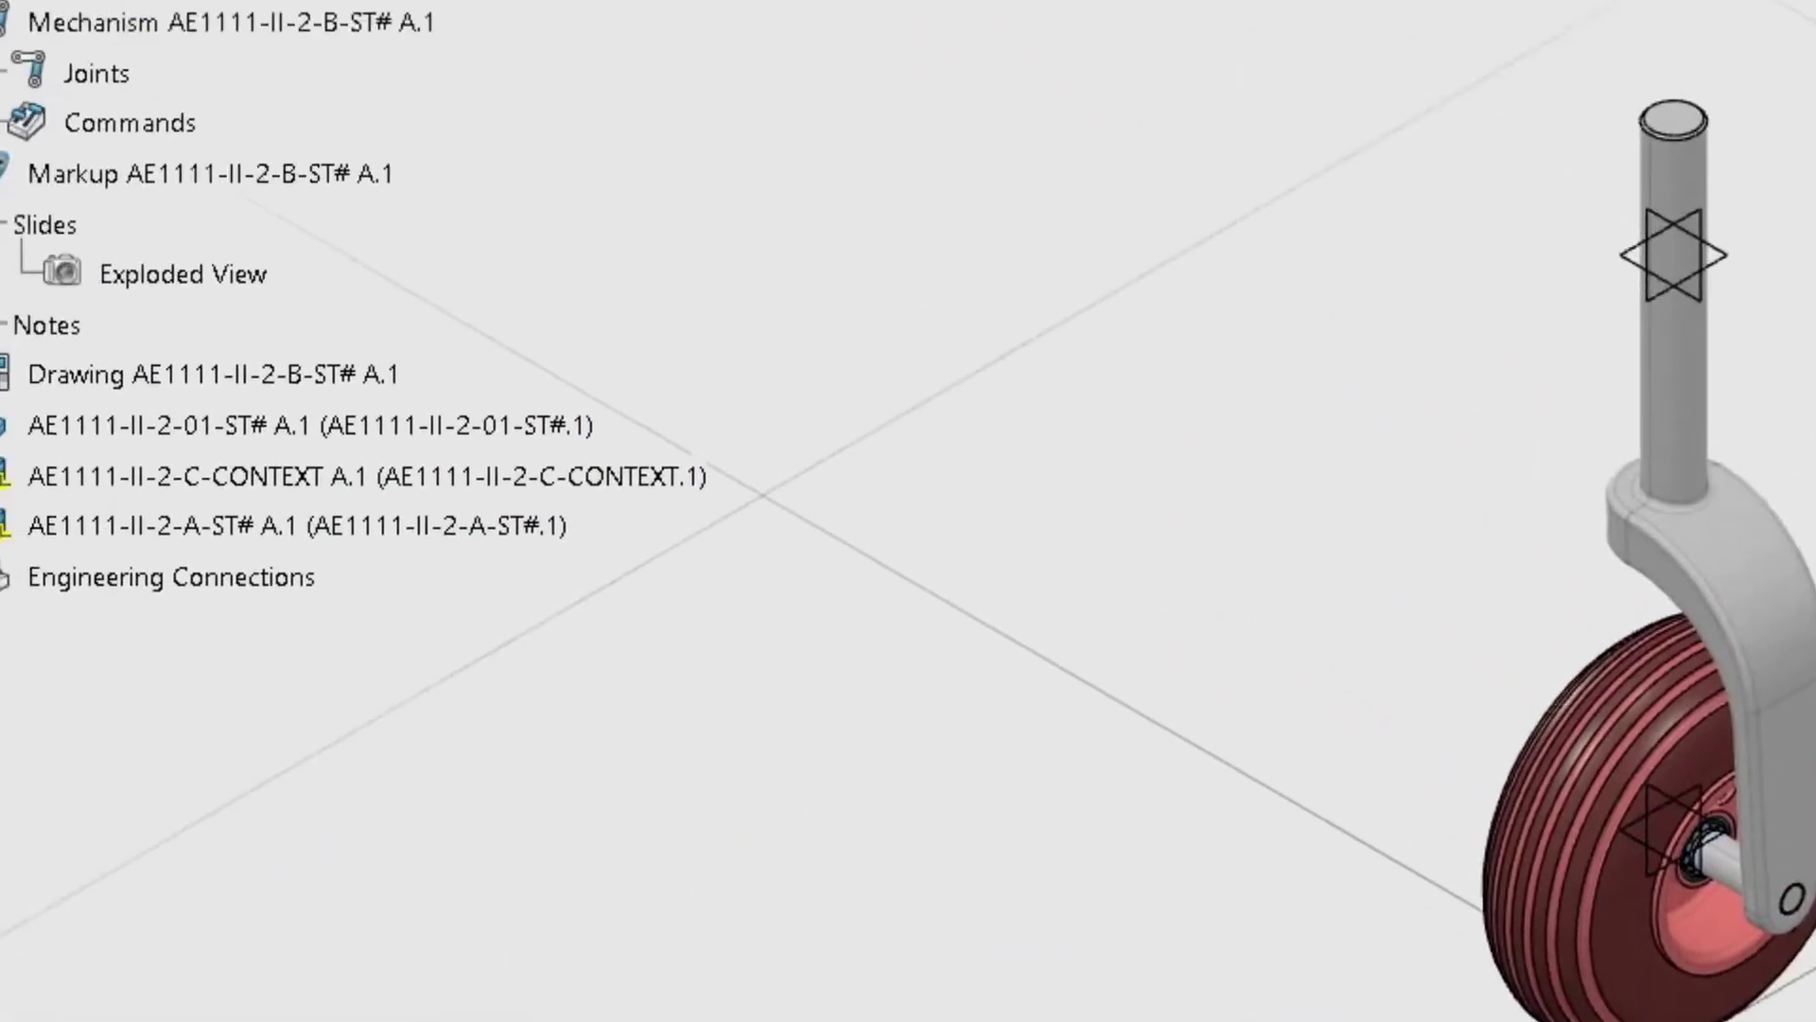
{"action": "left_click", "coordinate": [61, 547]}
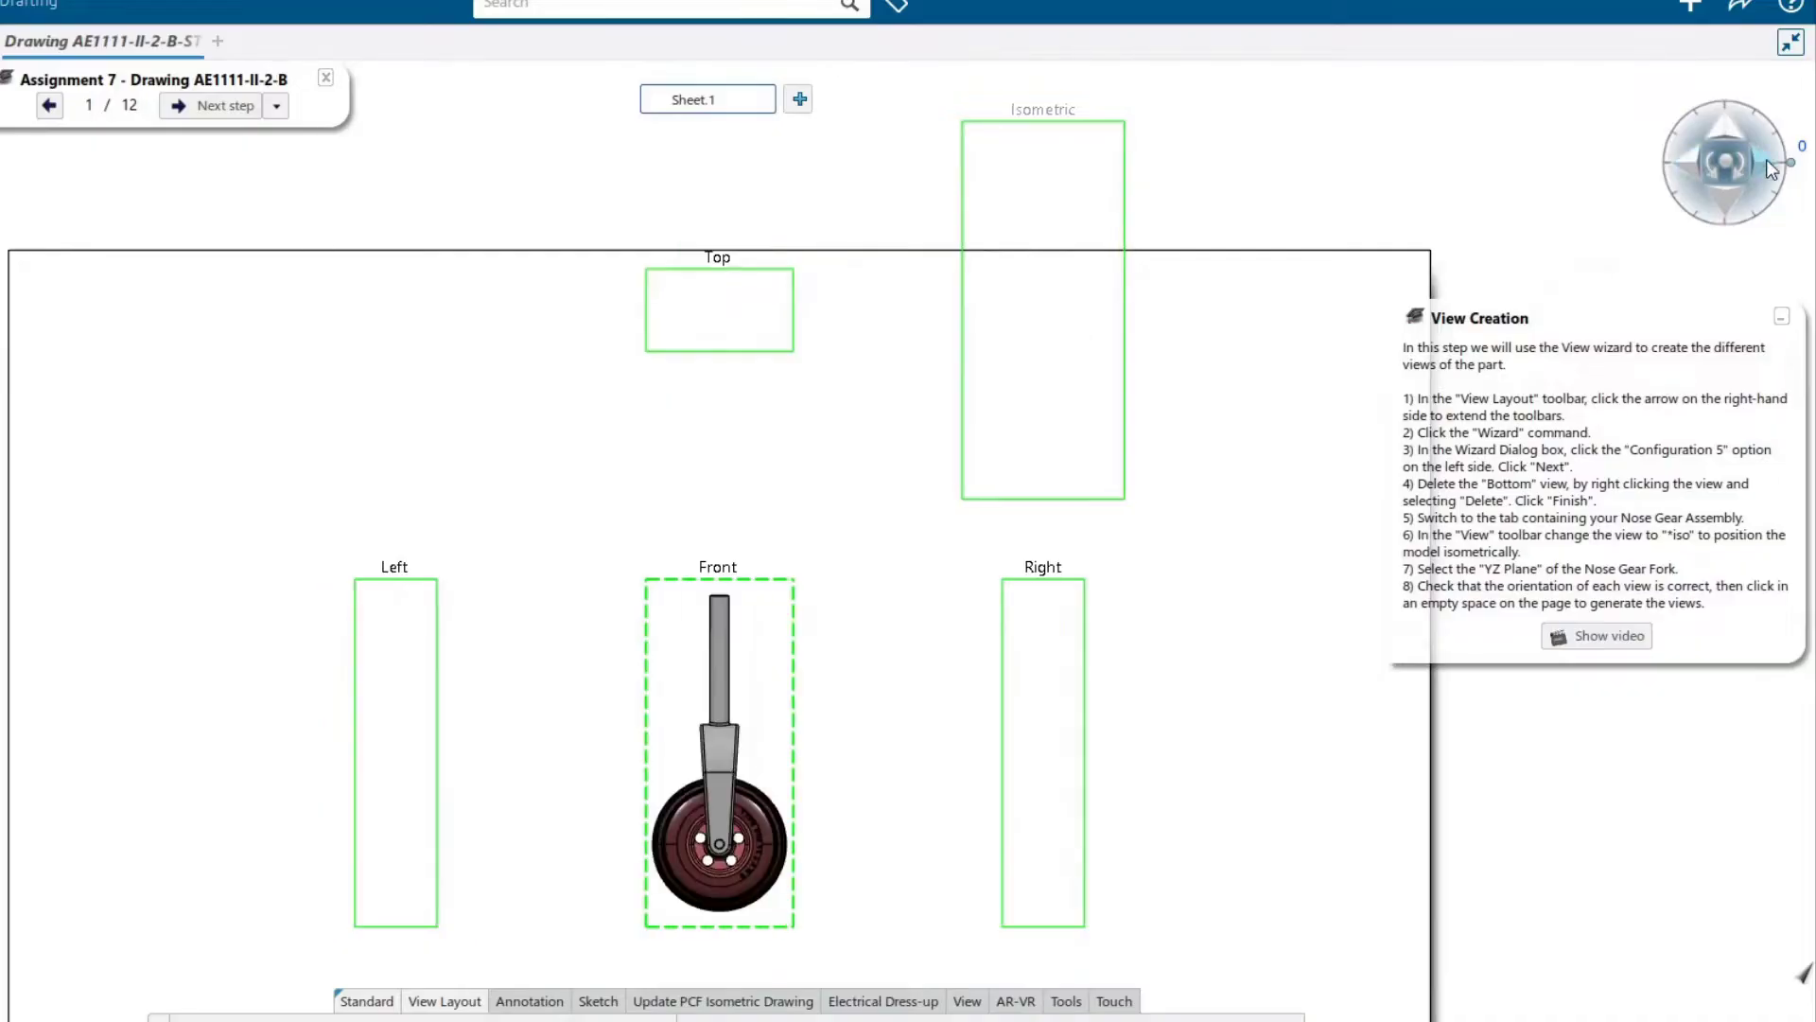
Rotate the front view 90° to the side profile and generate the five views
{"action": "left_click", "coordinate": [1690, 166]}
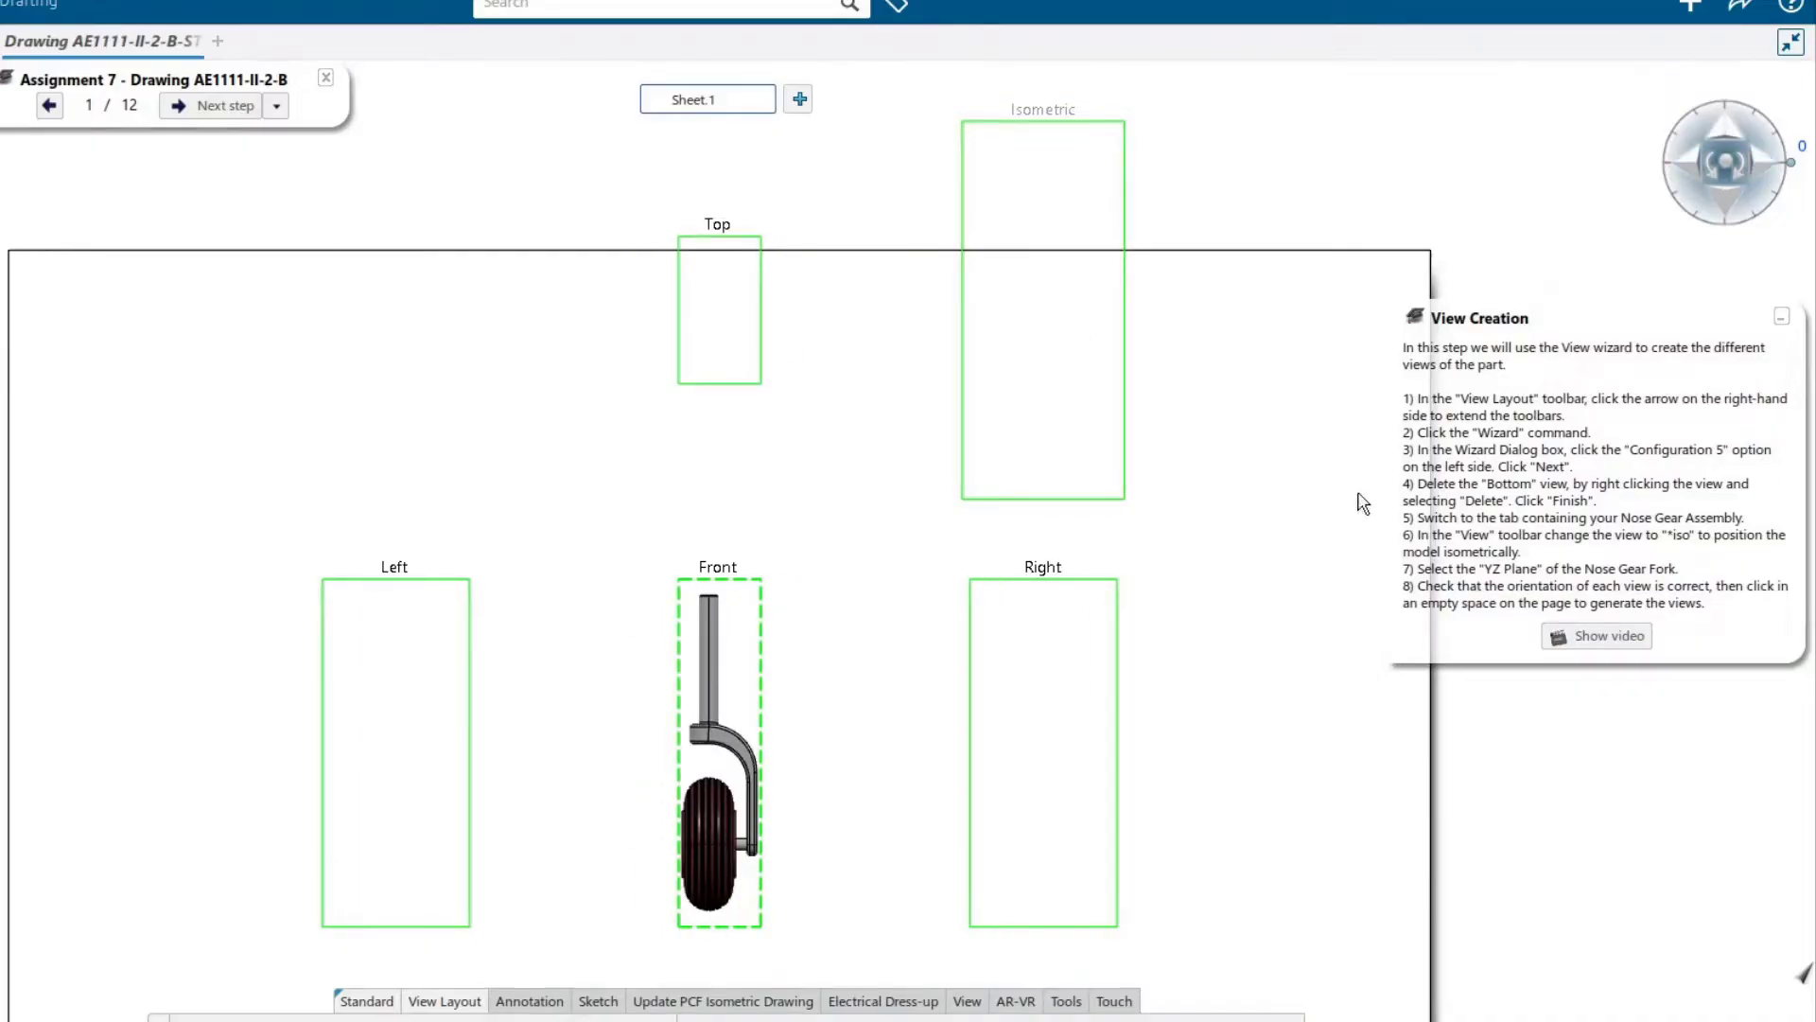
{"action": "left_click", "coordinate": [1195, 674]}
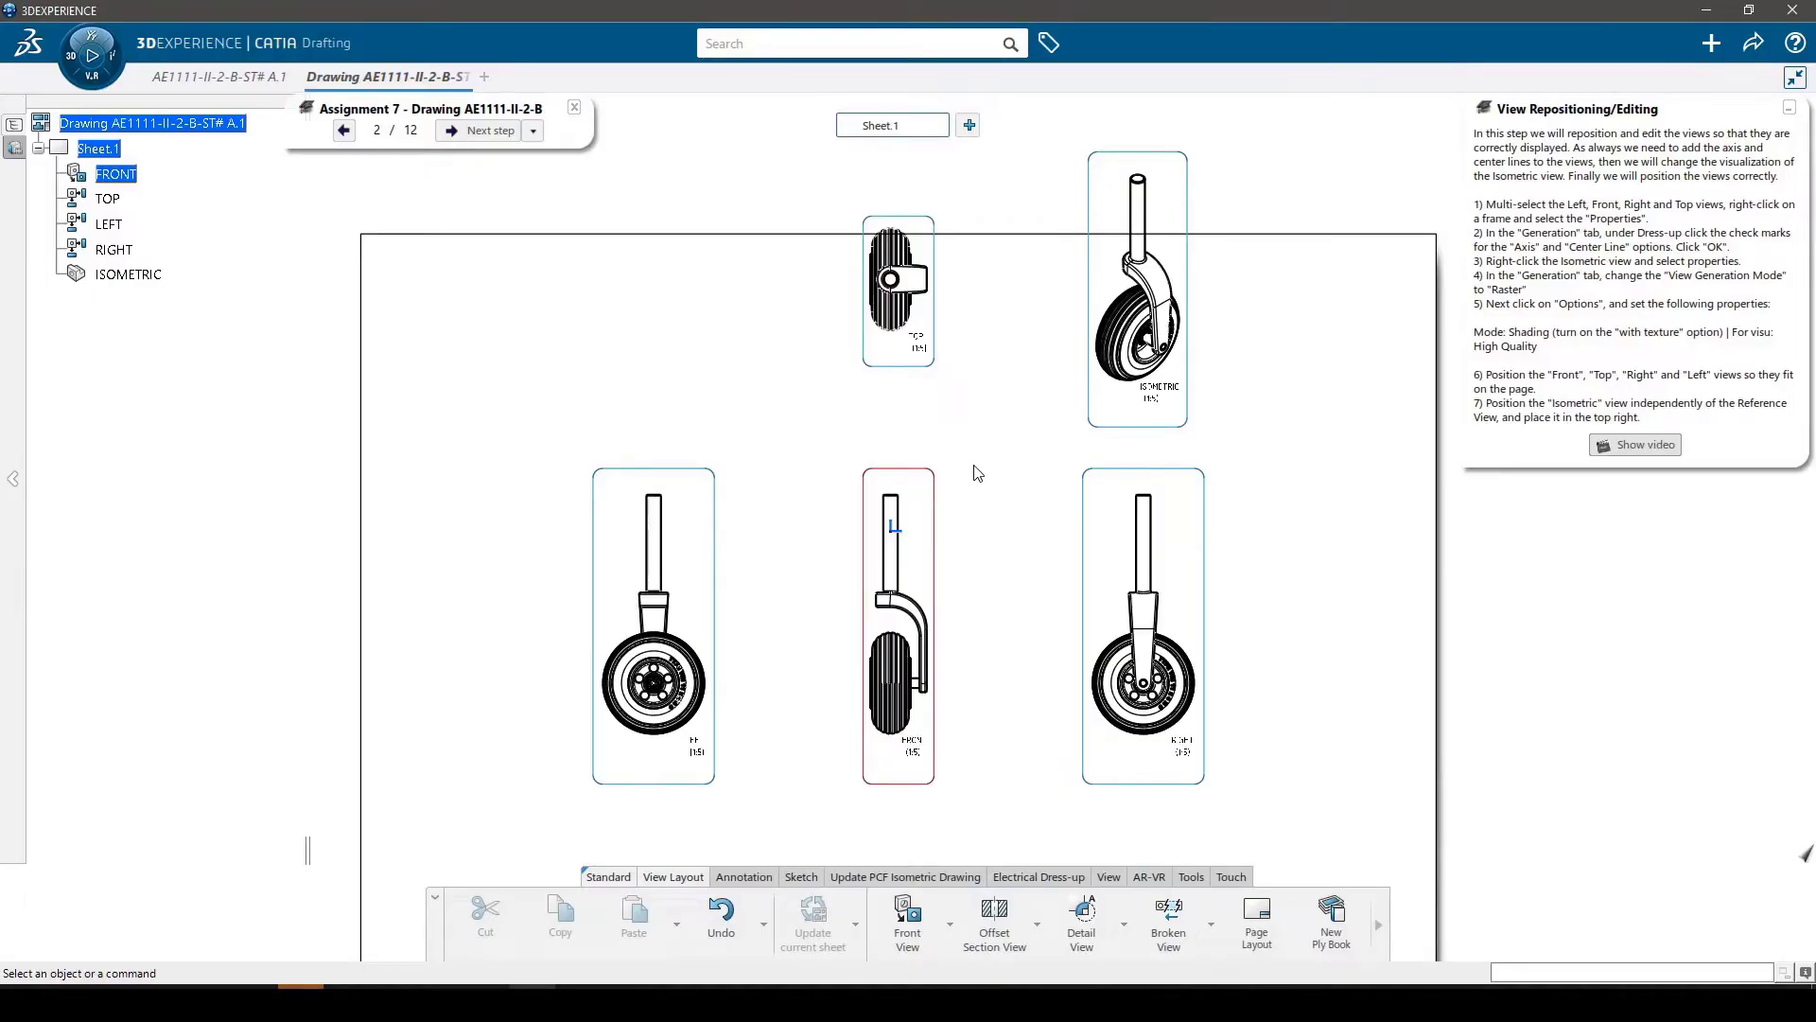
Enable Center Line and Axis generation for the left, front, right and top views
{"action": "left_click", "coordinate": [715, 521]}
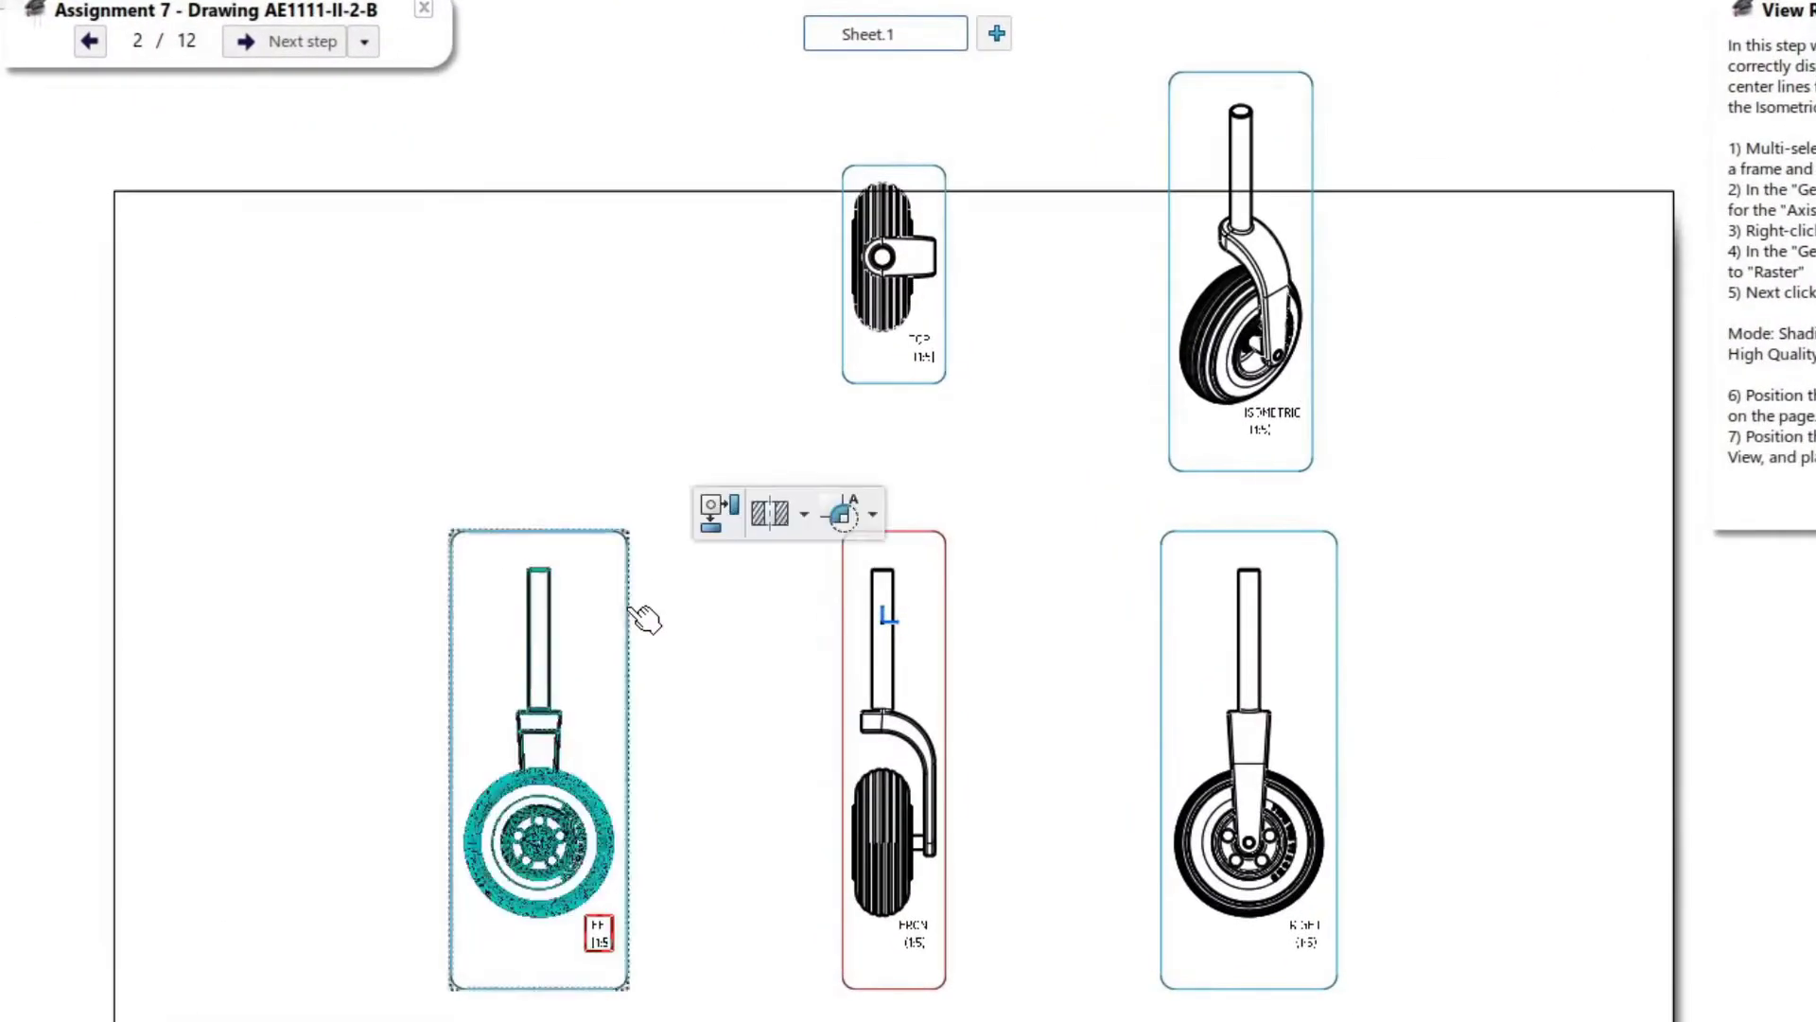
{"action": "left_click", "coordinate": [924, 626], "text": "ctrl"}
{"action": "left_click", "coordinate": [1171, 616], "text": "ctrl"}
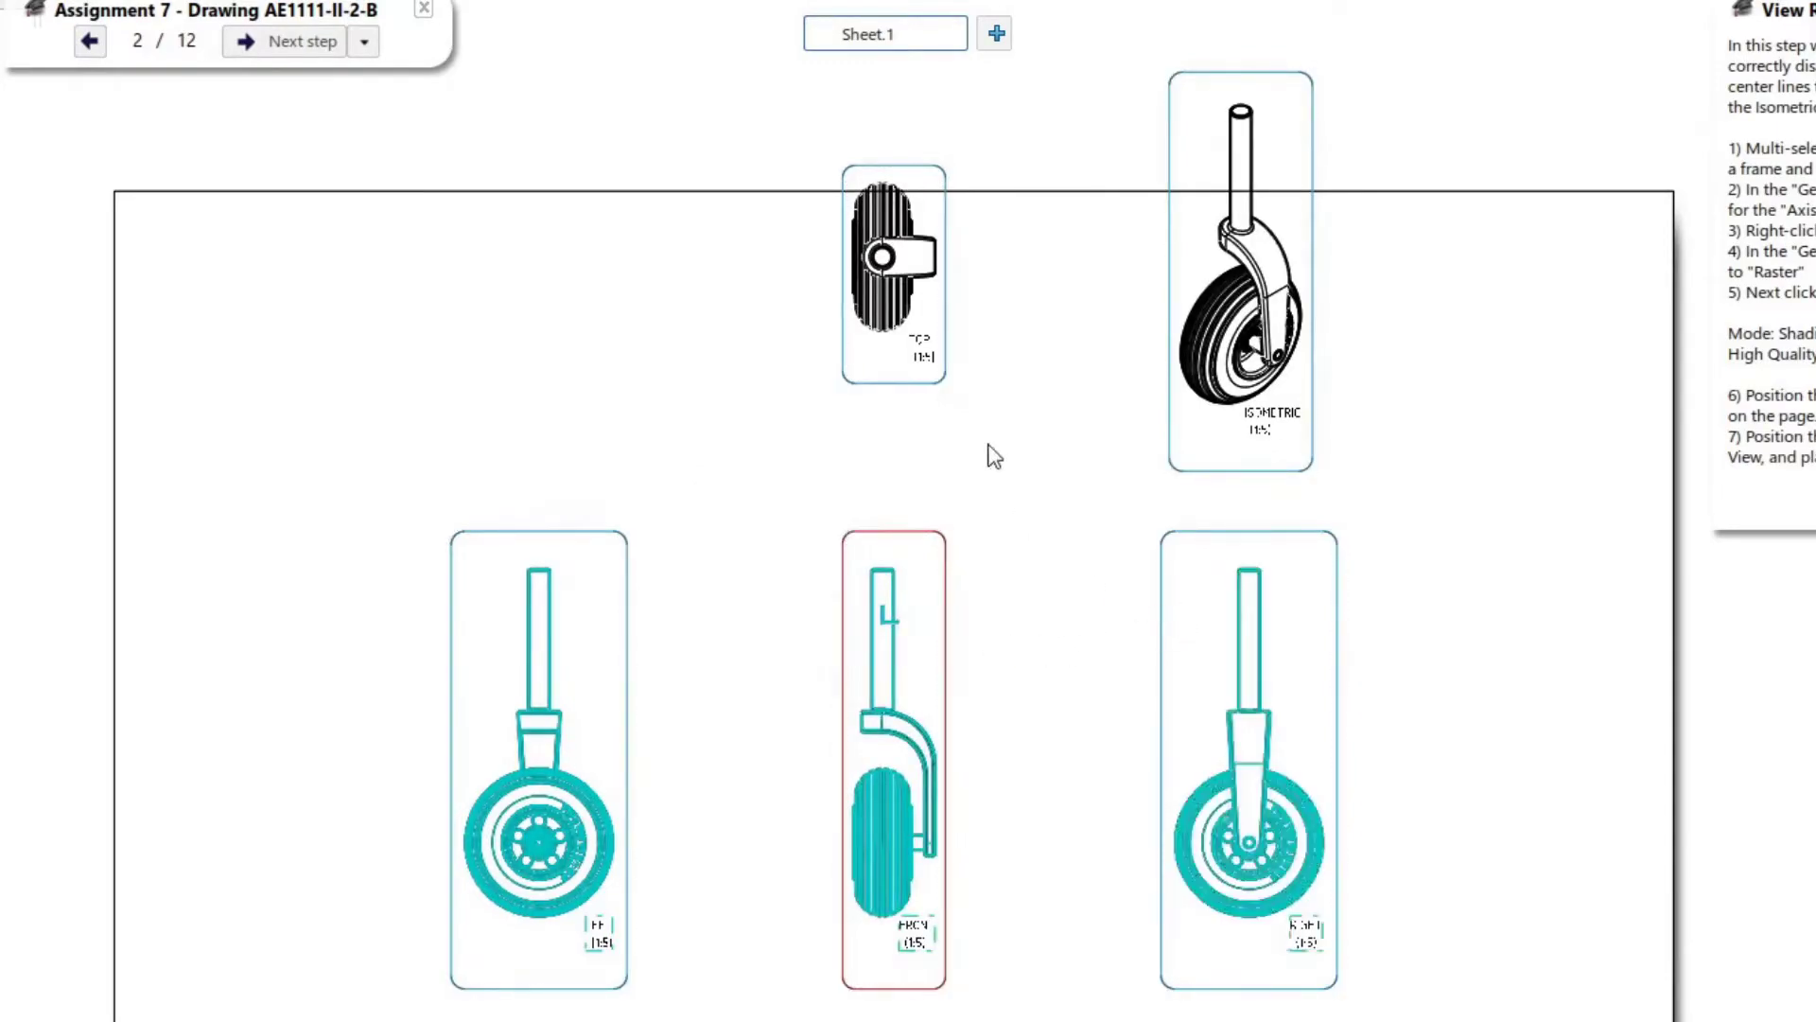
{"action": "left_click", "coordinate": [925, 388], "text": "ctrl"}
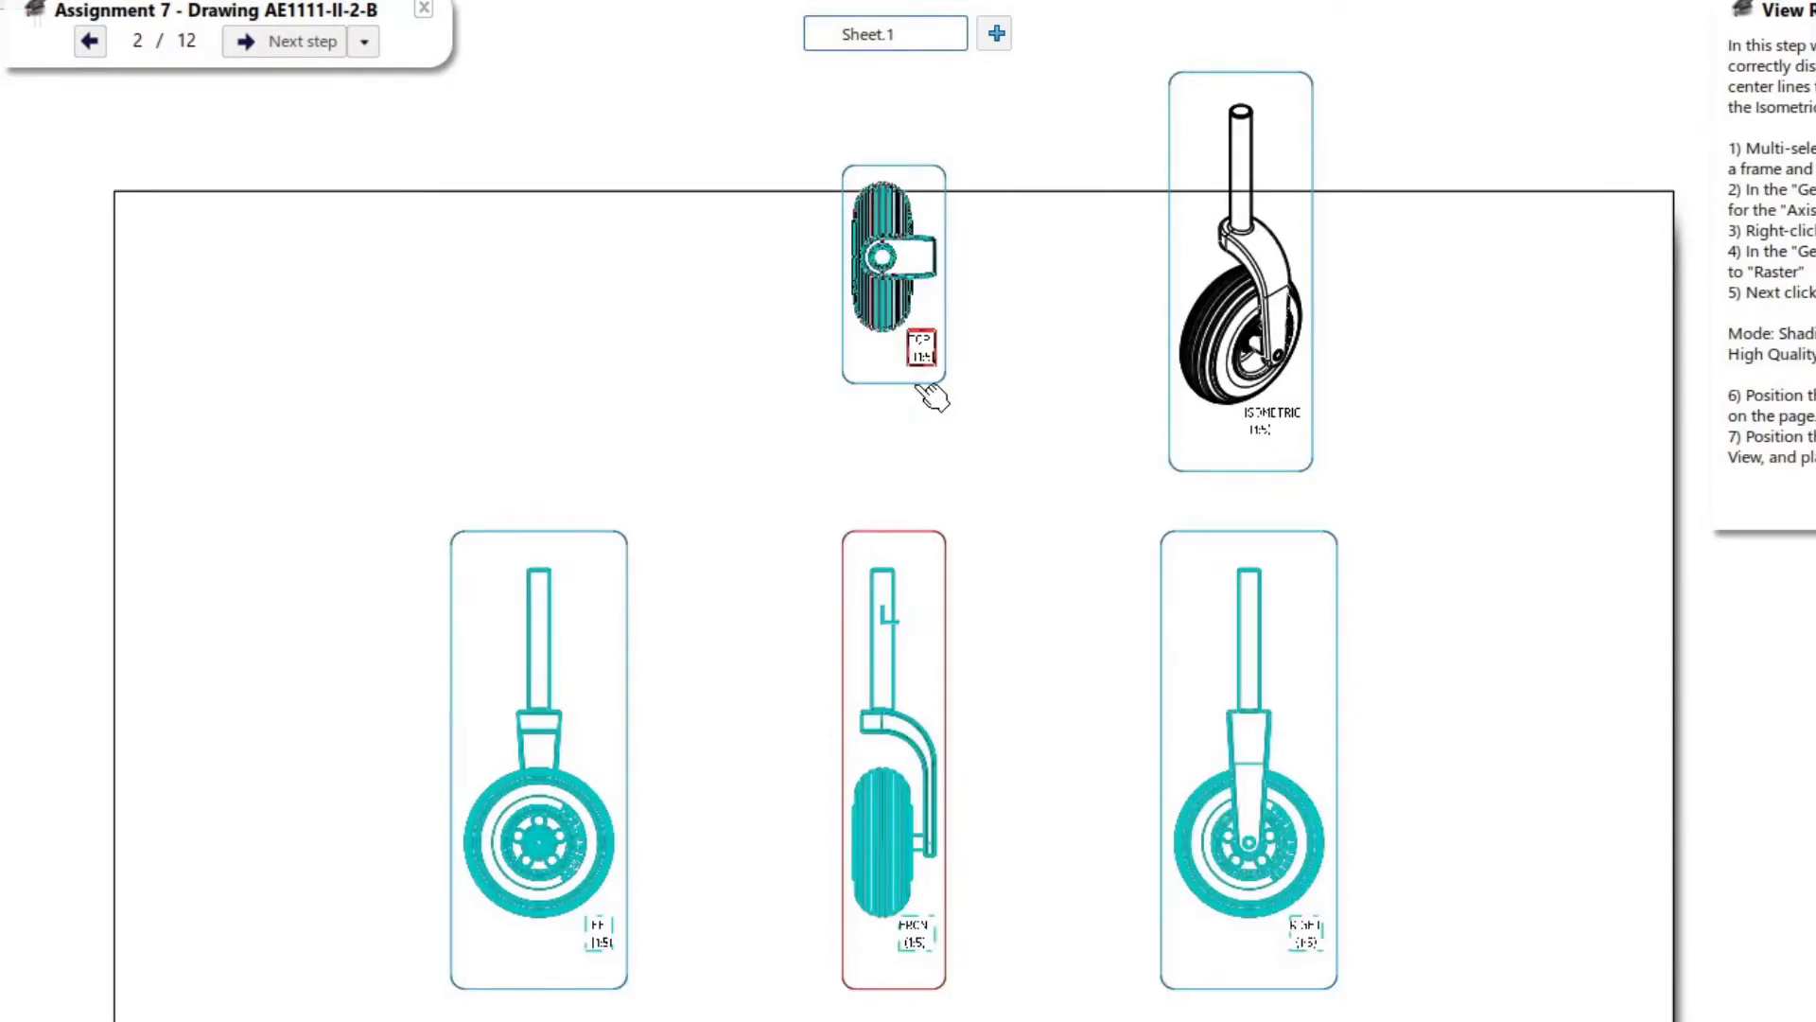
{"action": "right_click", "coordinate": [948, 588]}
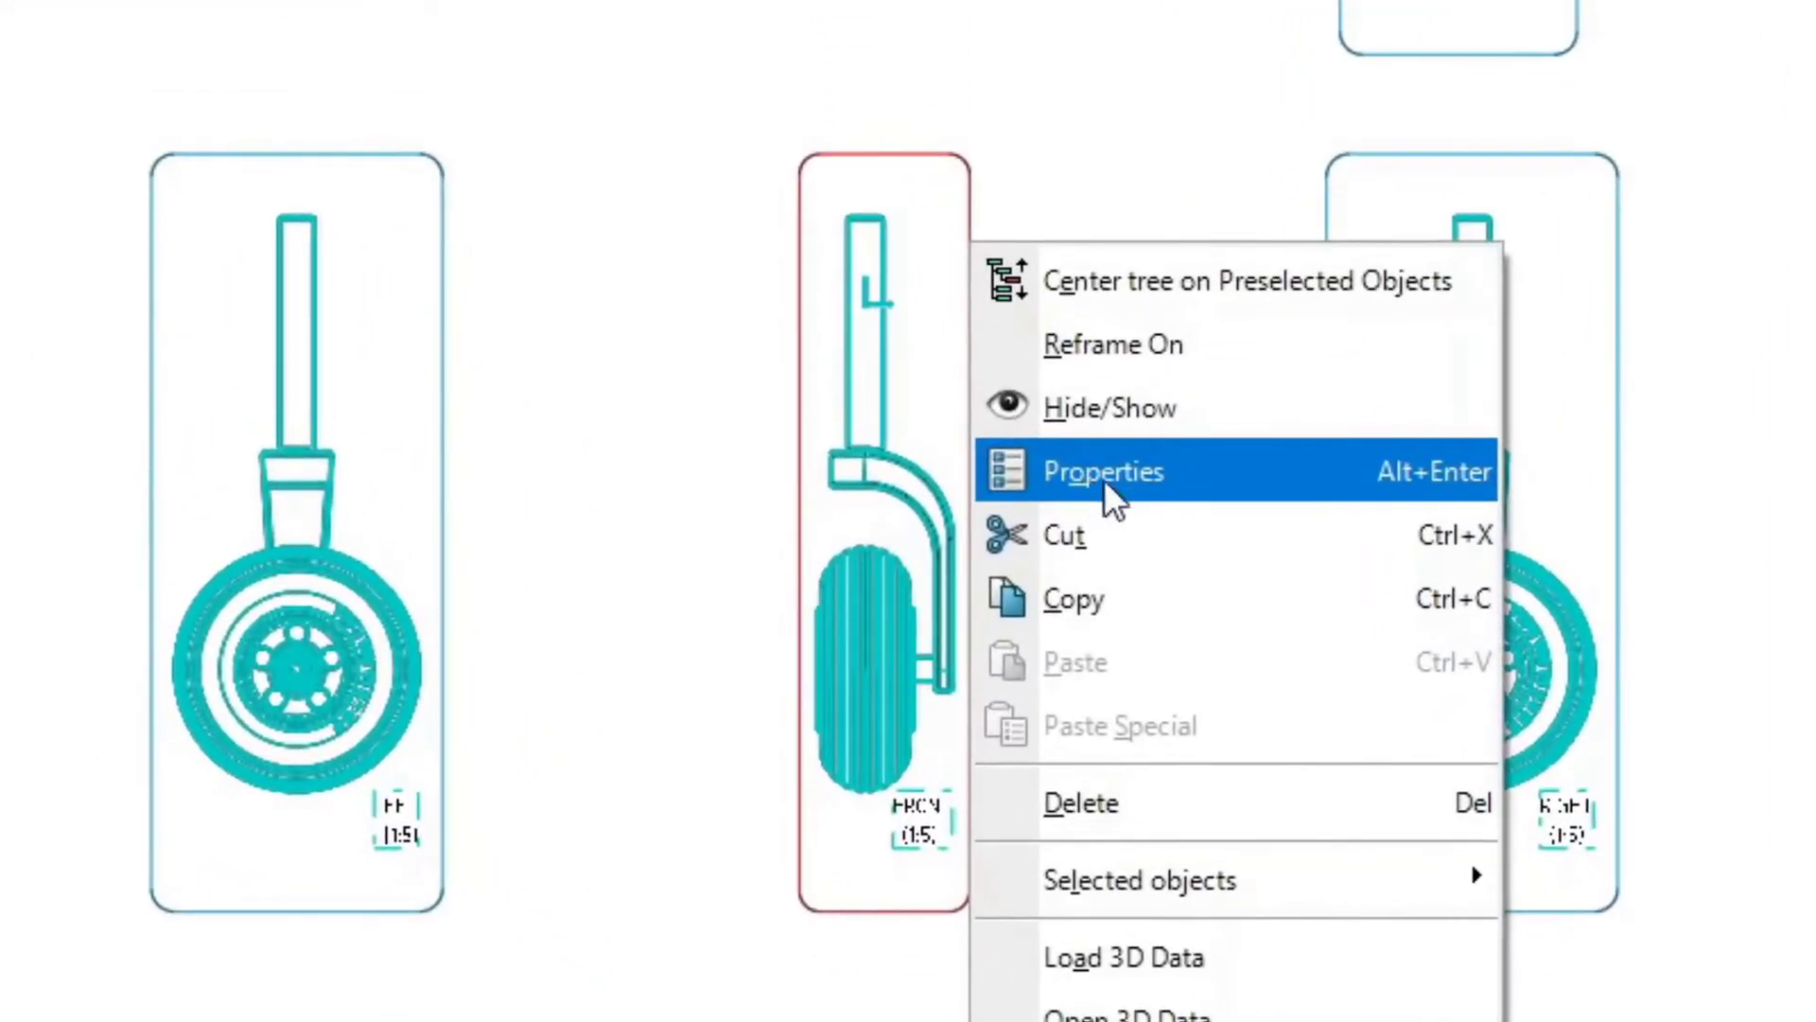
{"action": "left_click", "coordinate": [1142, 478]}
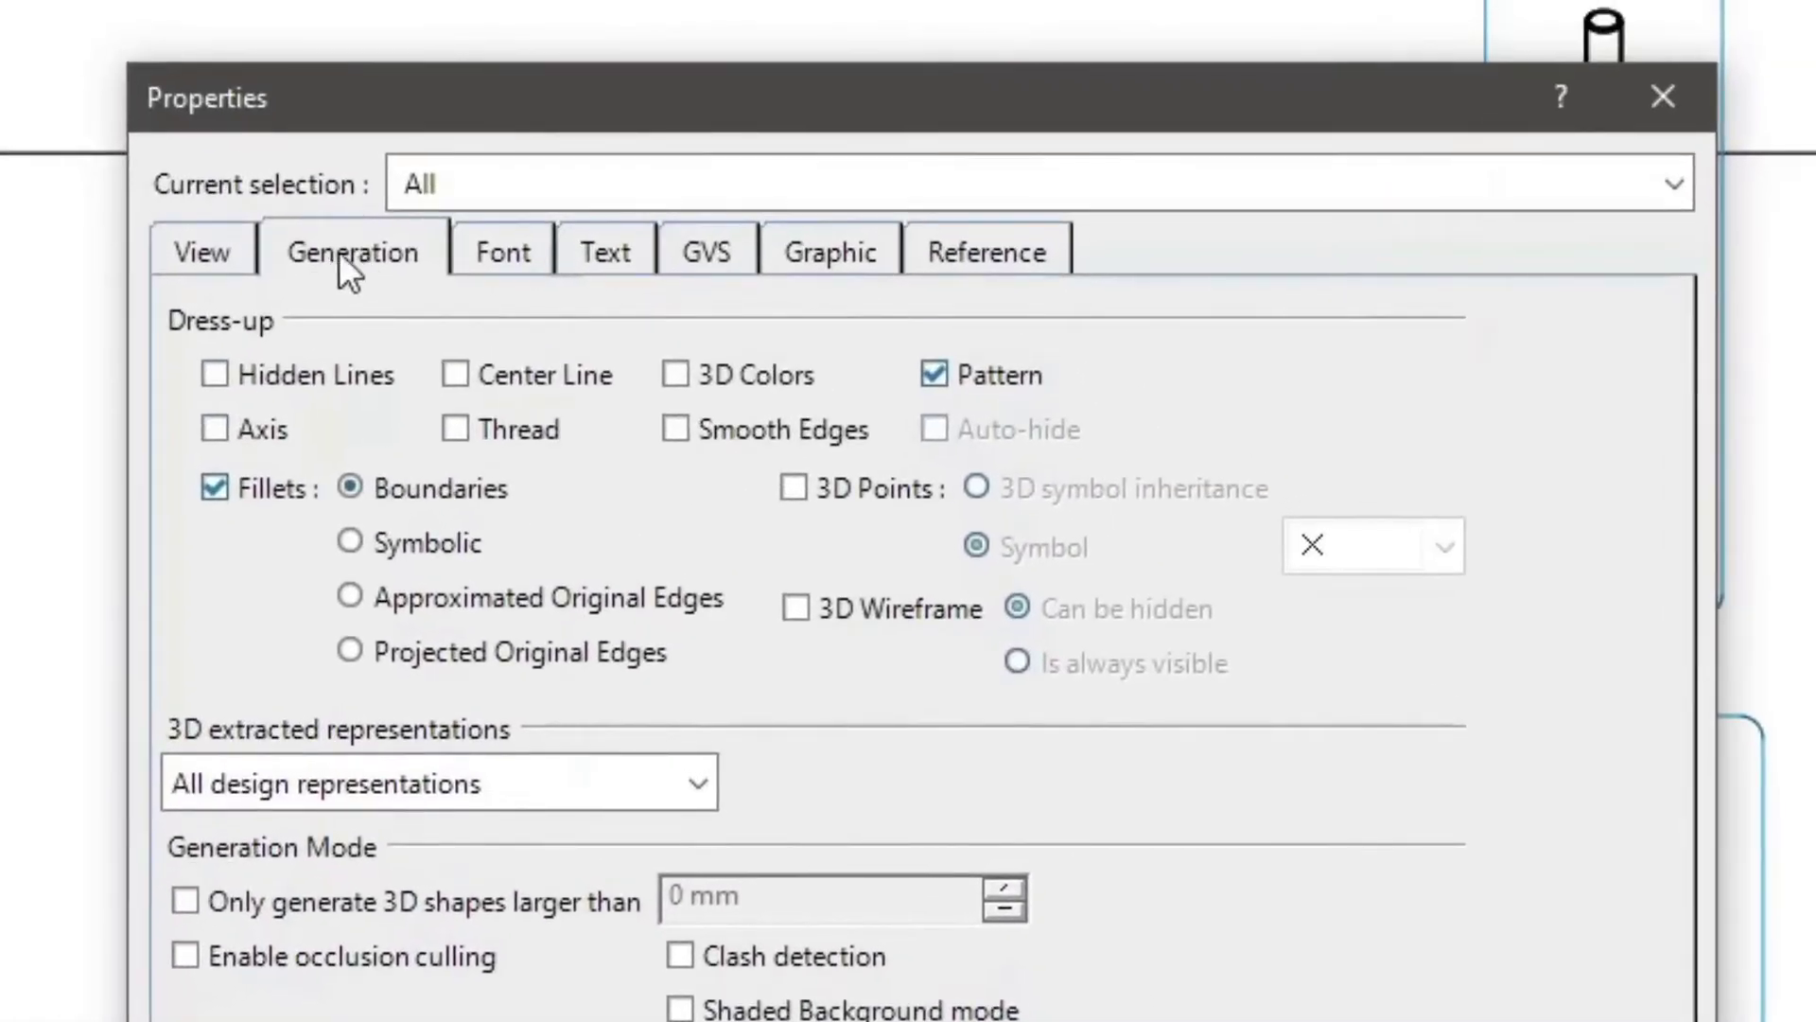
{"action": "left_click", "coordinate": [348, 219]}
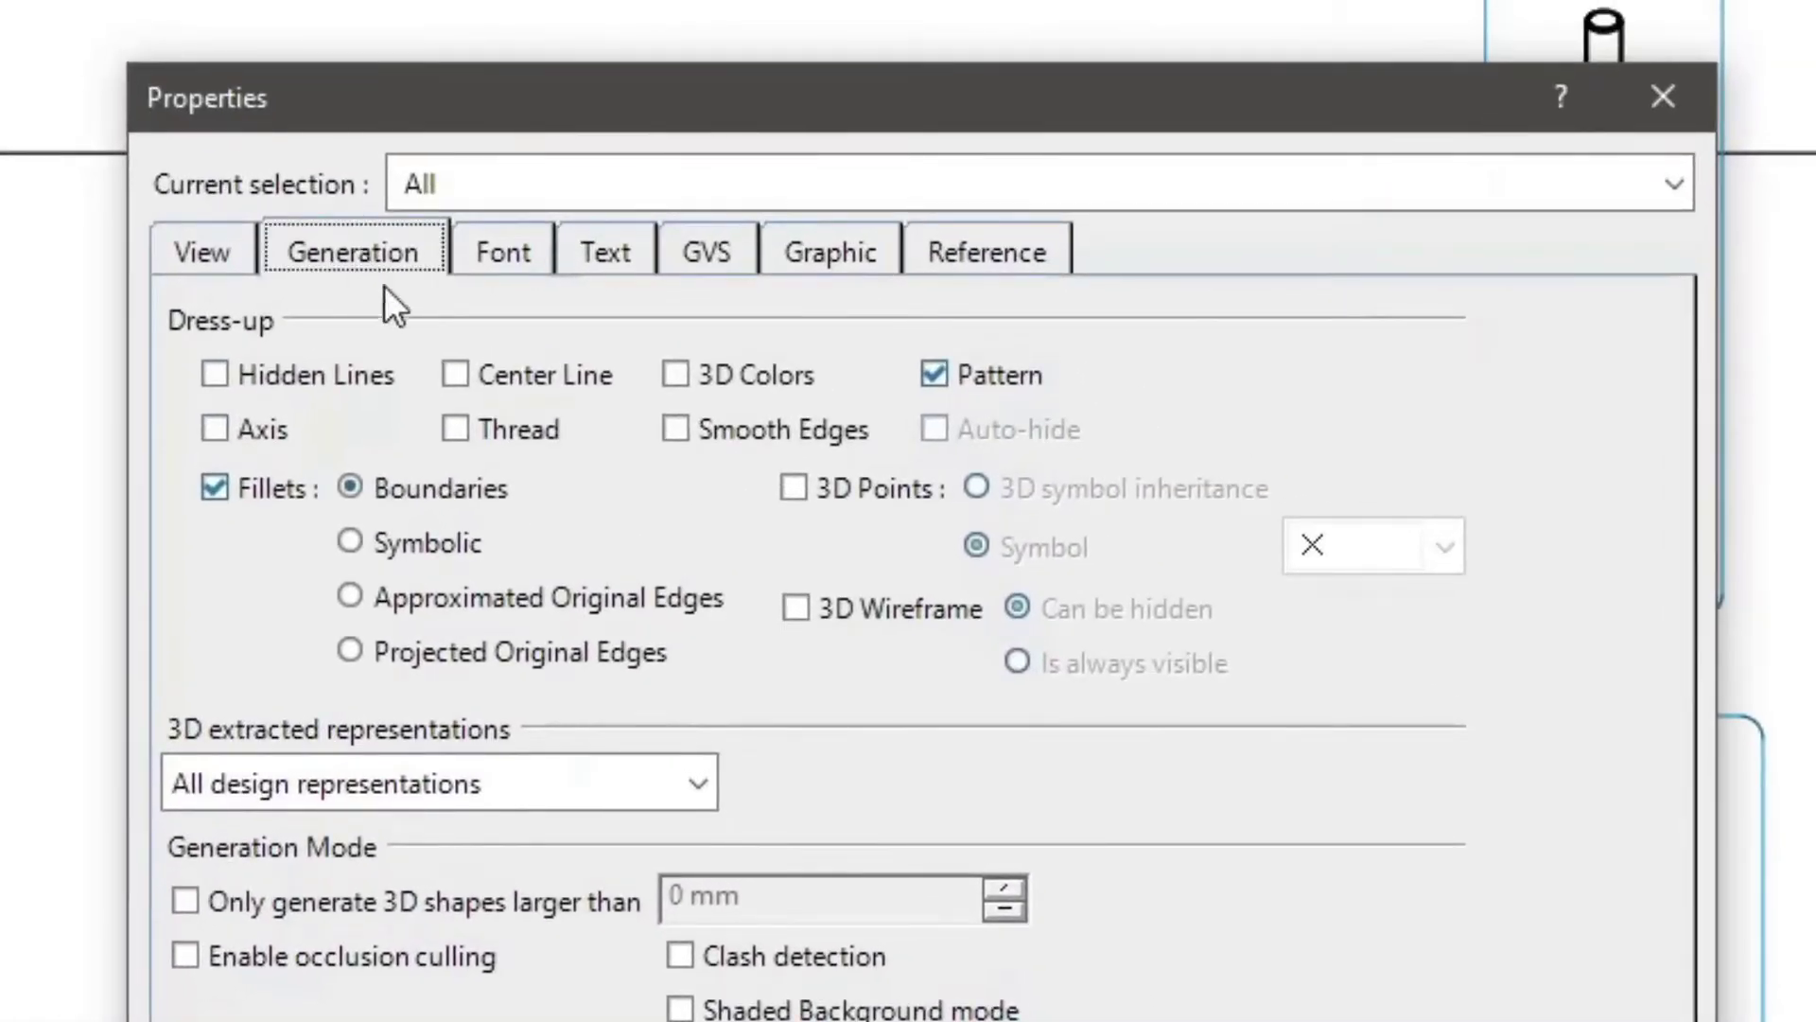
{"action": "left_click", "coordinate": [457, 374]}
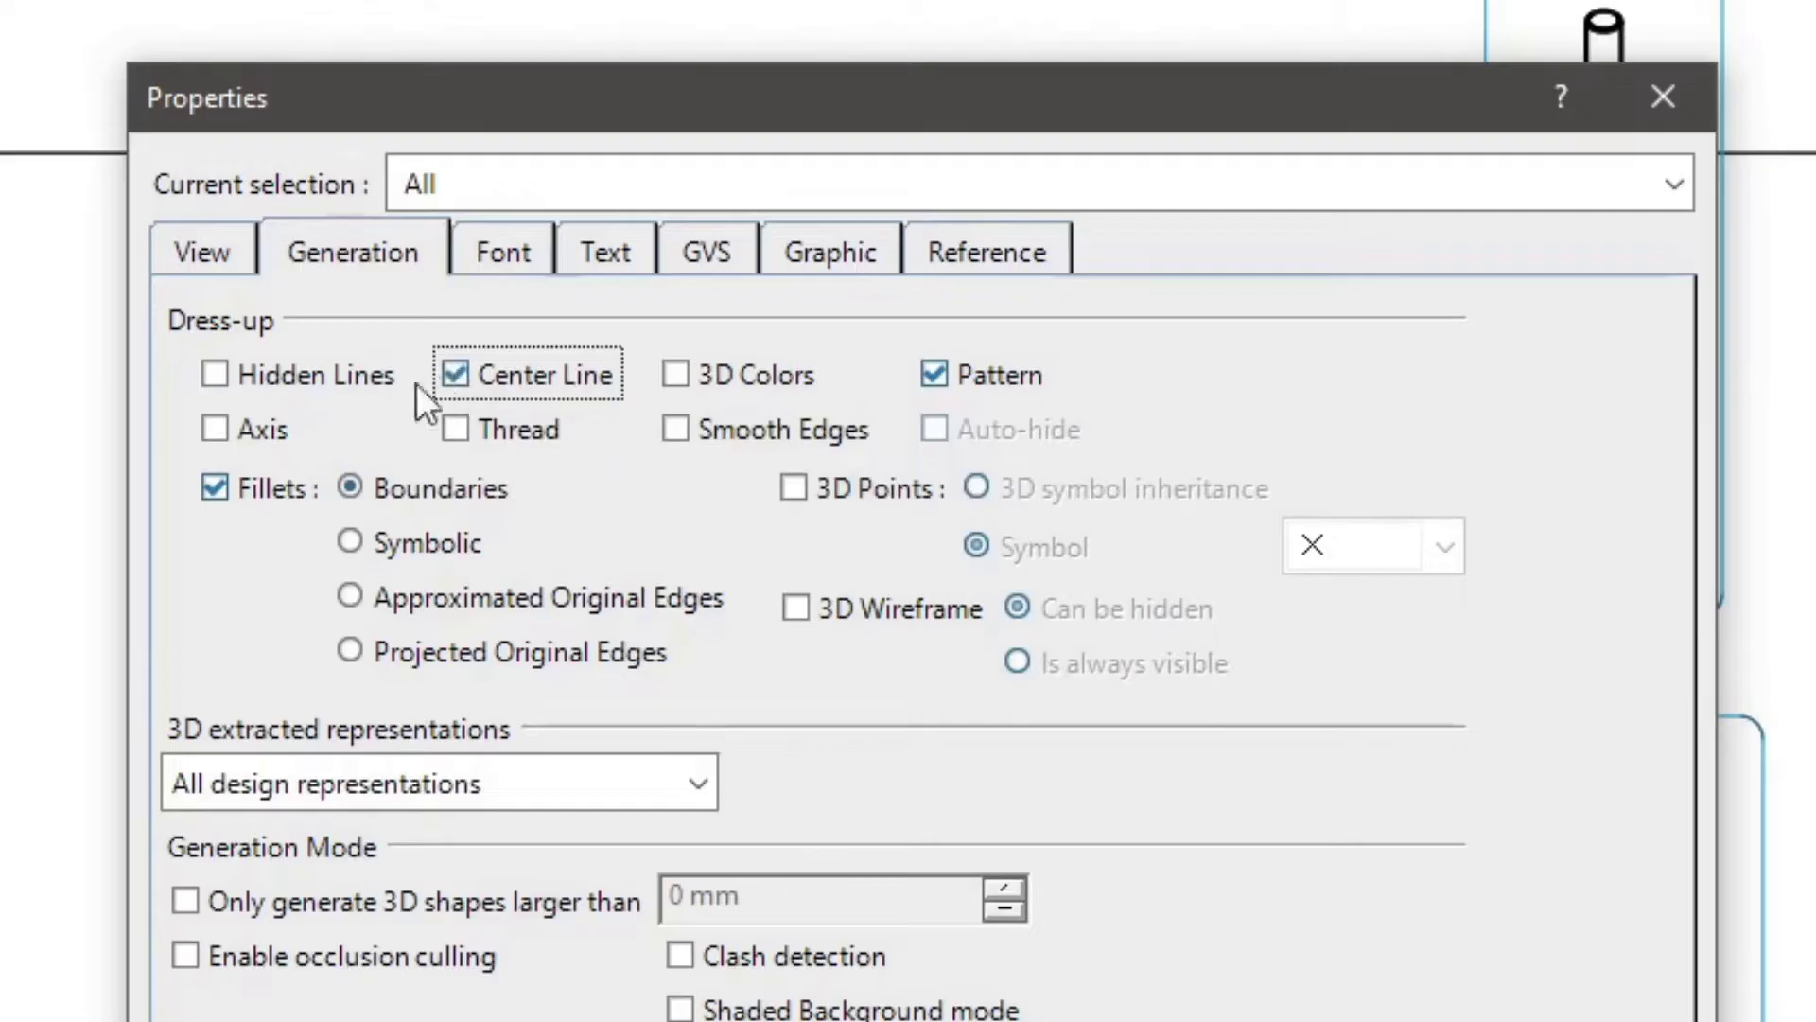
{"action": "left_click", "coordinate": [219, 429]}
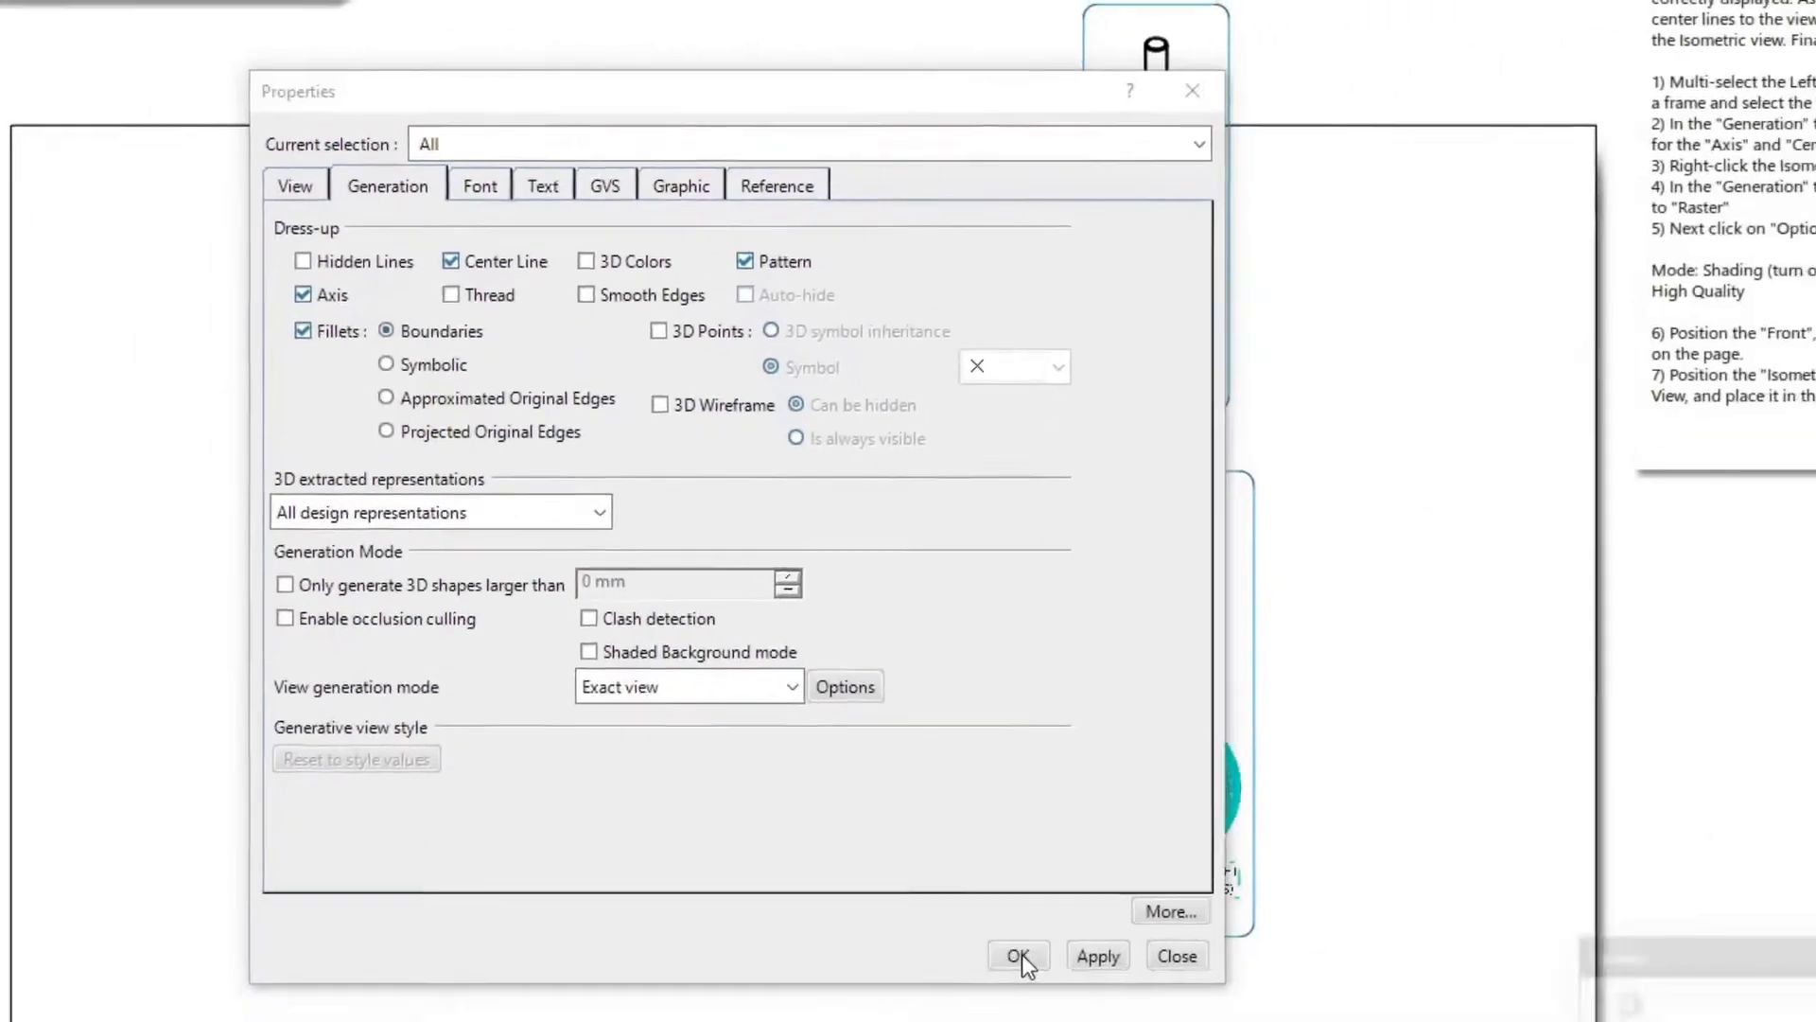
{"action": "left_click", "coordinate": [1018, 956]}
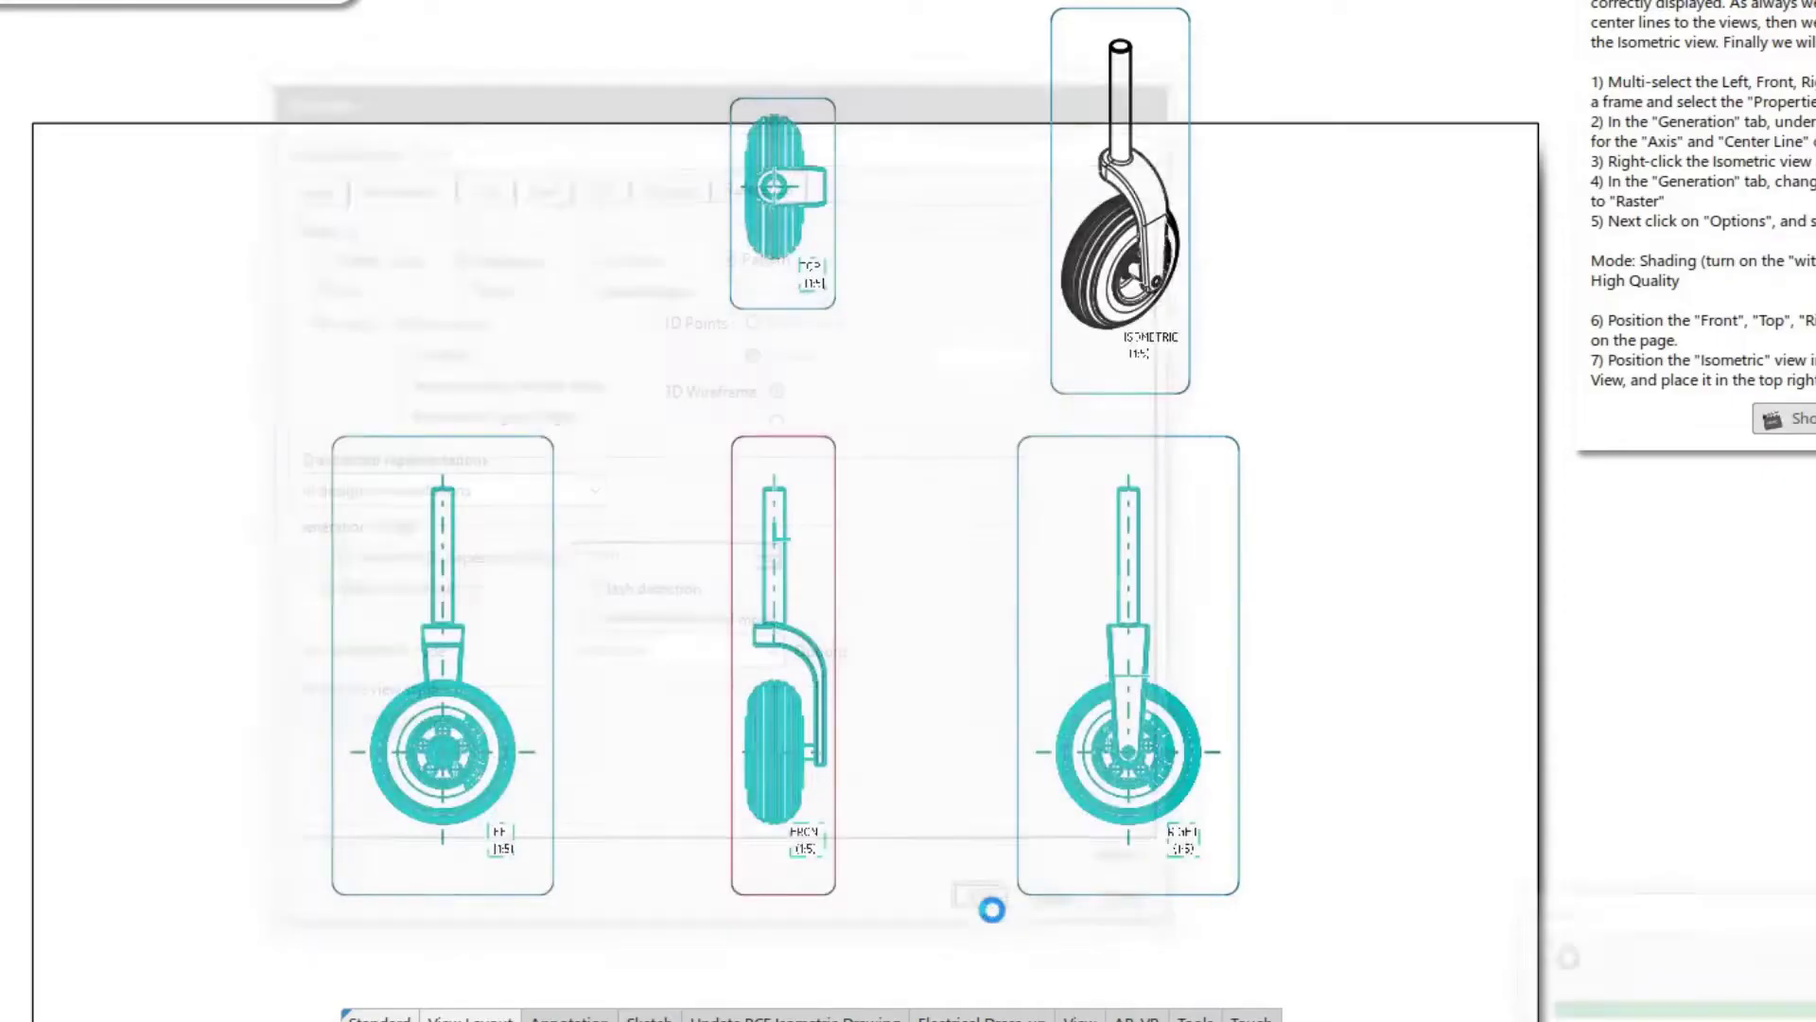
{"action": "left_click", "coordinate": [932, 662]}
{"action": "mouse_move", "coordinate": [963, 464]}
{"action": "middle_mouse_down"}
{"action": "mouse_move", "coordinate": [814, 543]}
{"action": "mouse_move", "coordinate": [670, 666]}
{"action": "mouse_move", "coordinate": [1022, 530]}
{"action": "mouse_move", "coordinate": [1026, 649]}
{"action": "mouse_move", "coordinate": [993, 750]}
{"action": "middle_mouse_up"}
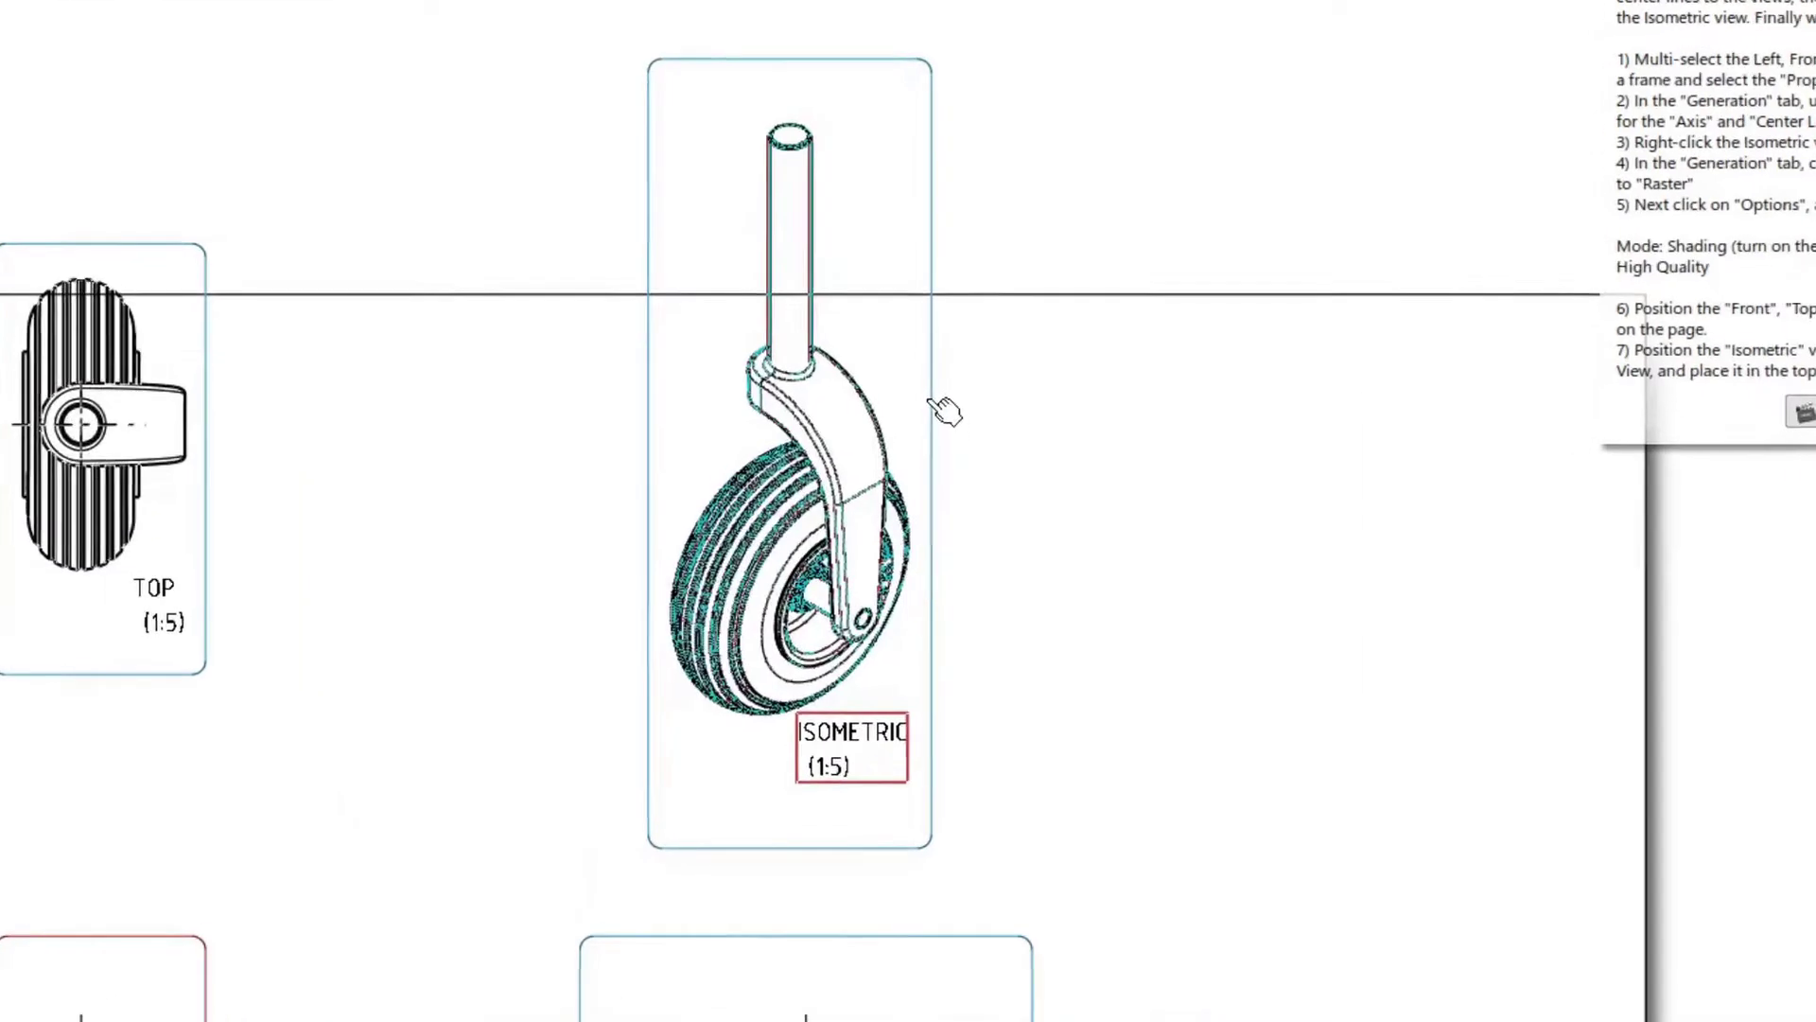
Switch the isometric view's generation mode to Raster
{"action": "right_click", "coordinate": [892, 297]}
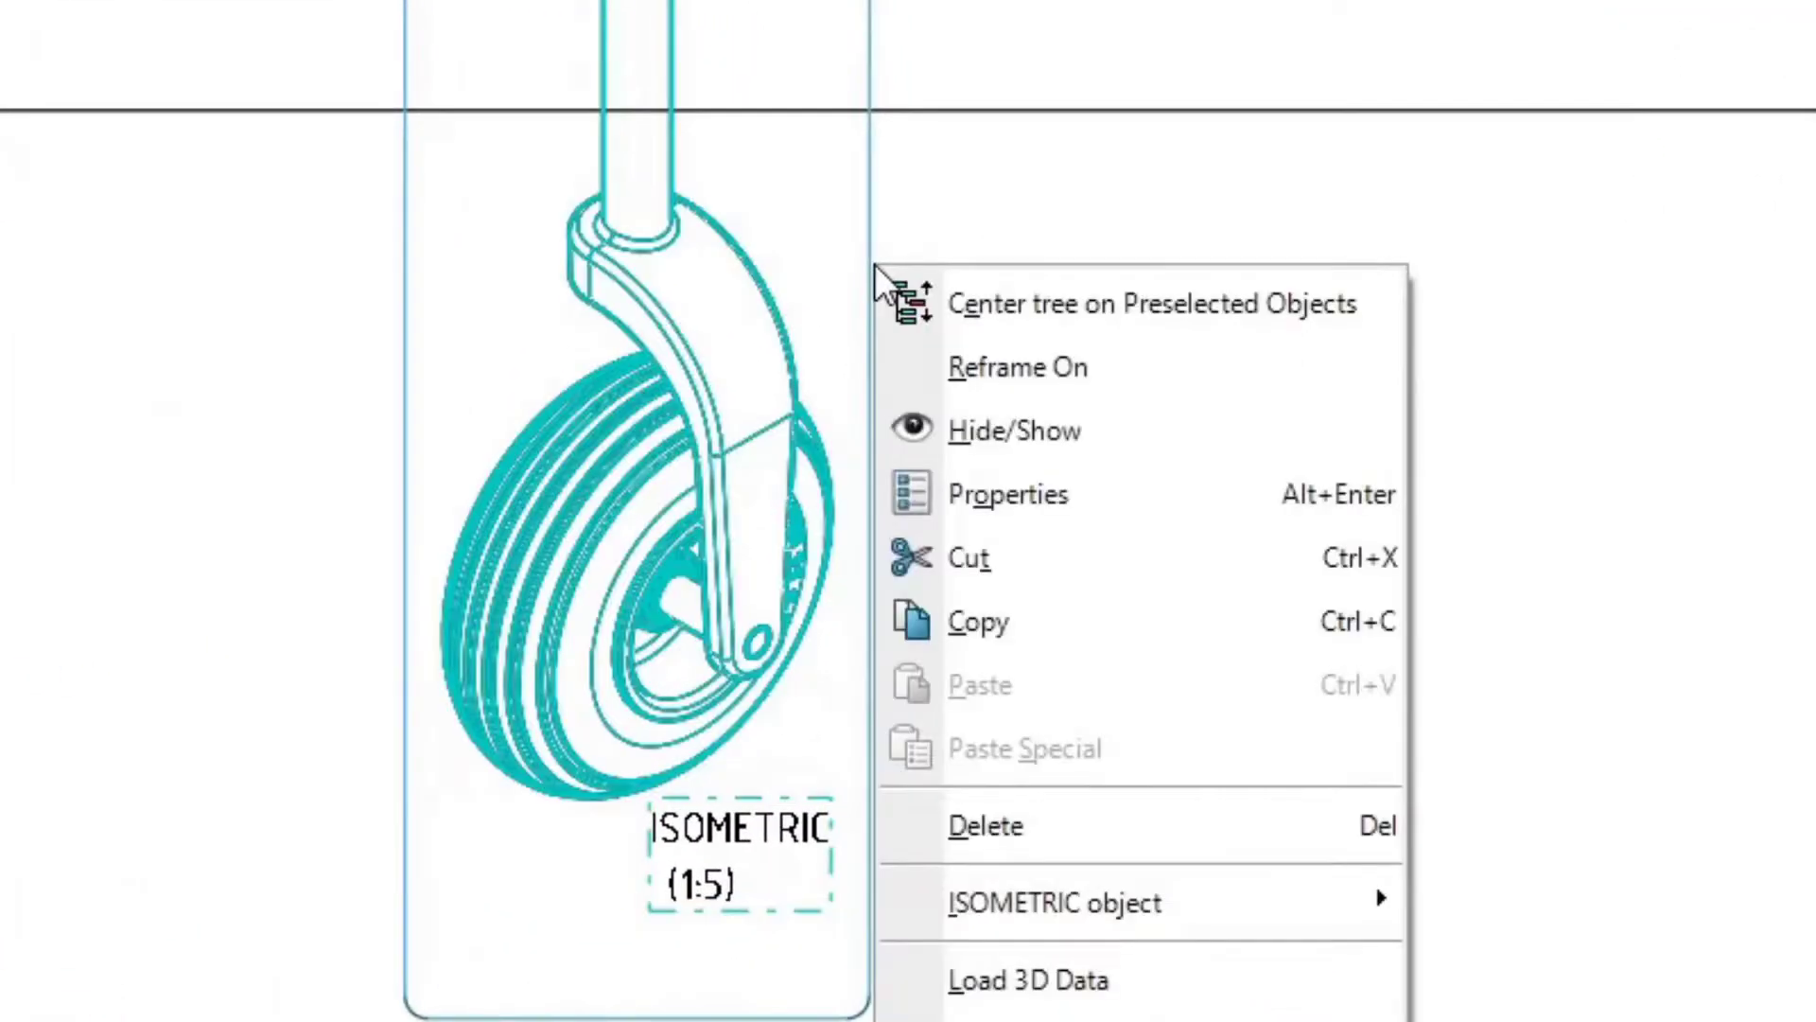
{"action": "left_click", "coordinate": [999, 492]}
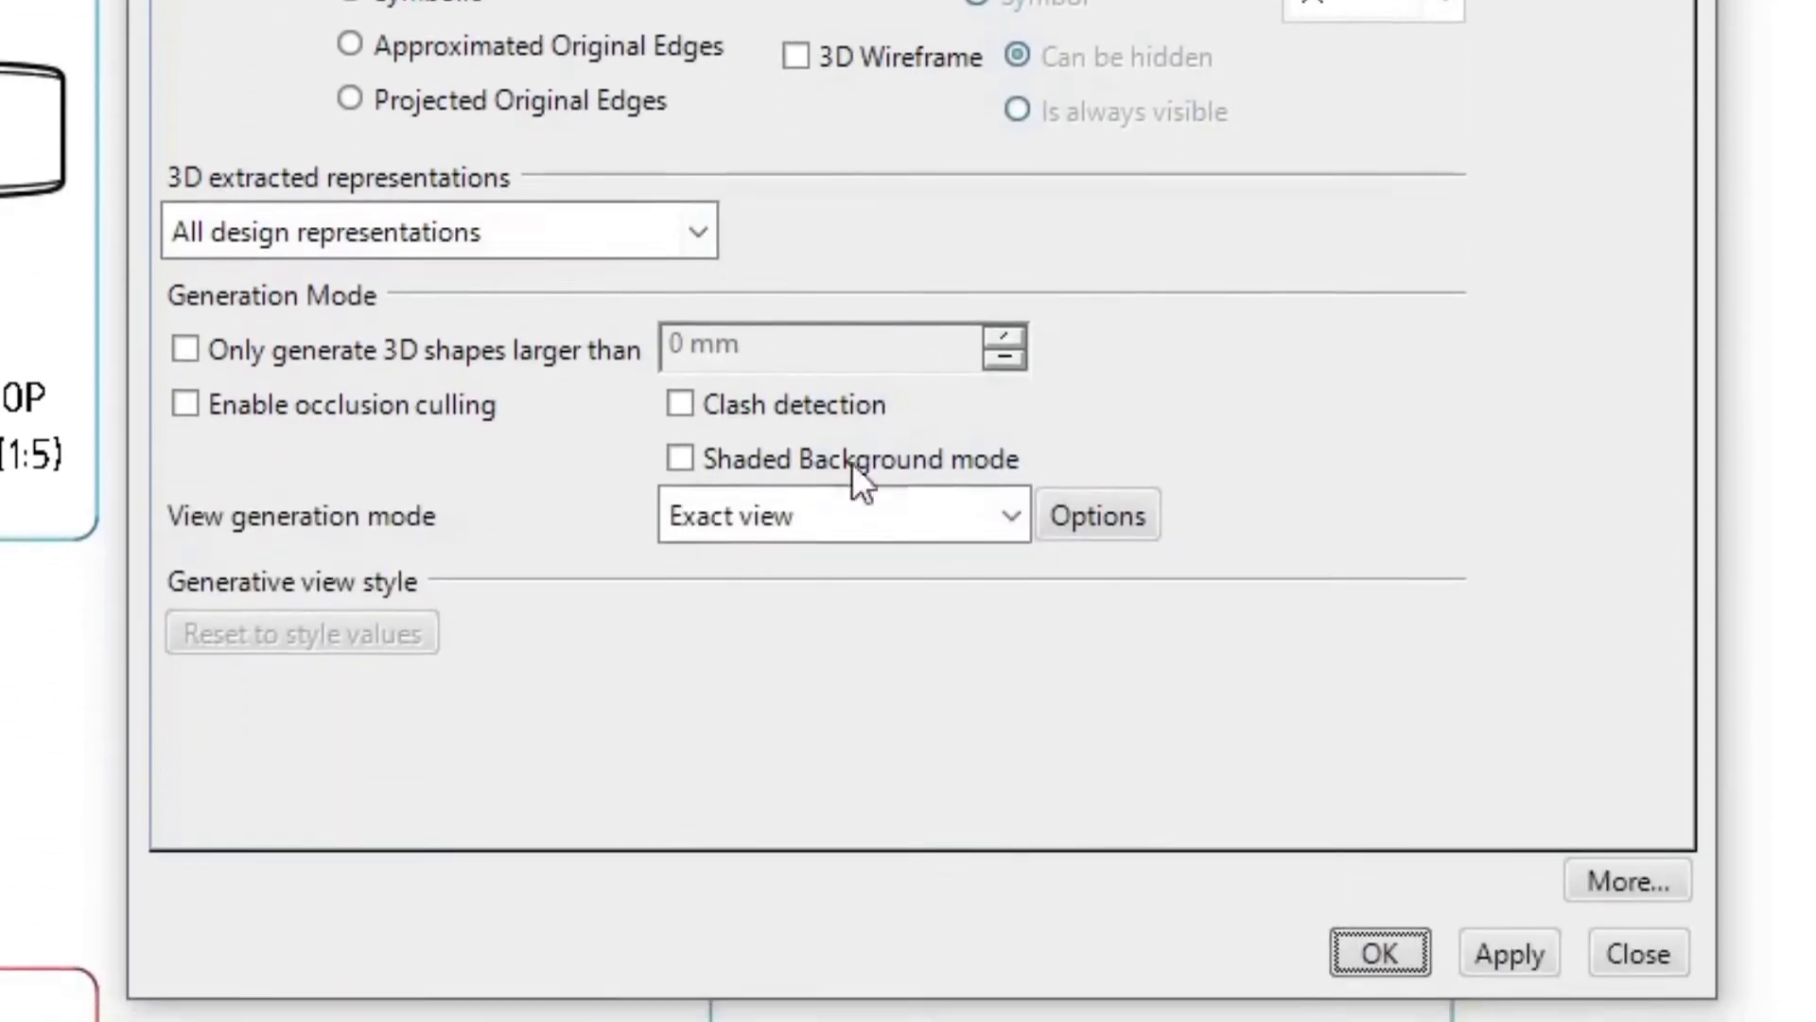
{"action": "left_click", "coordinate": [1010, 516]}
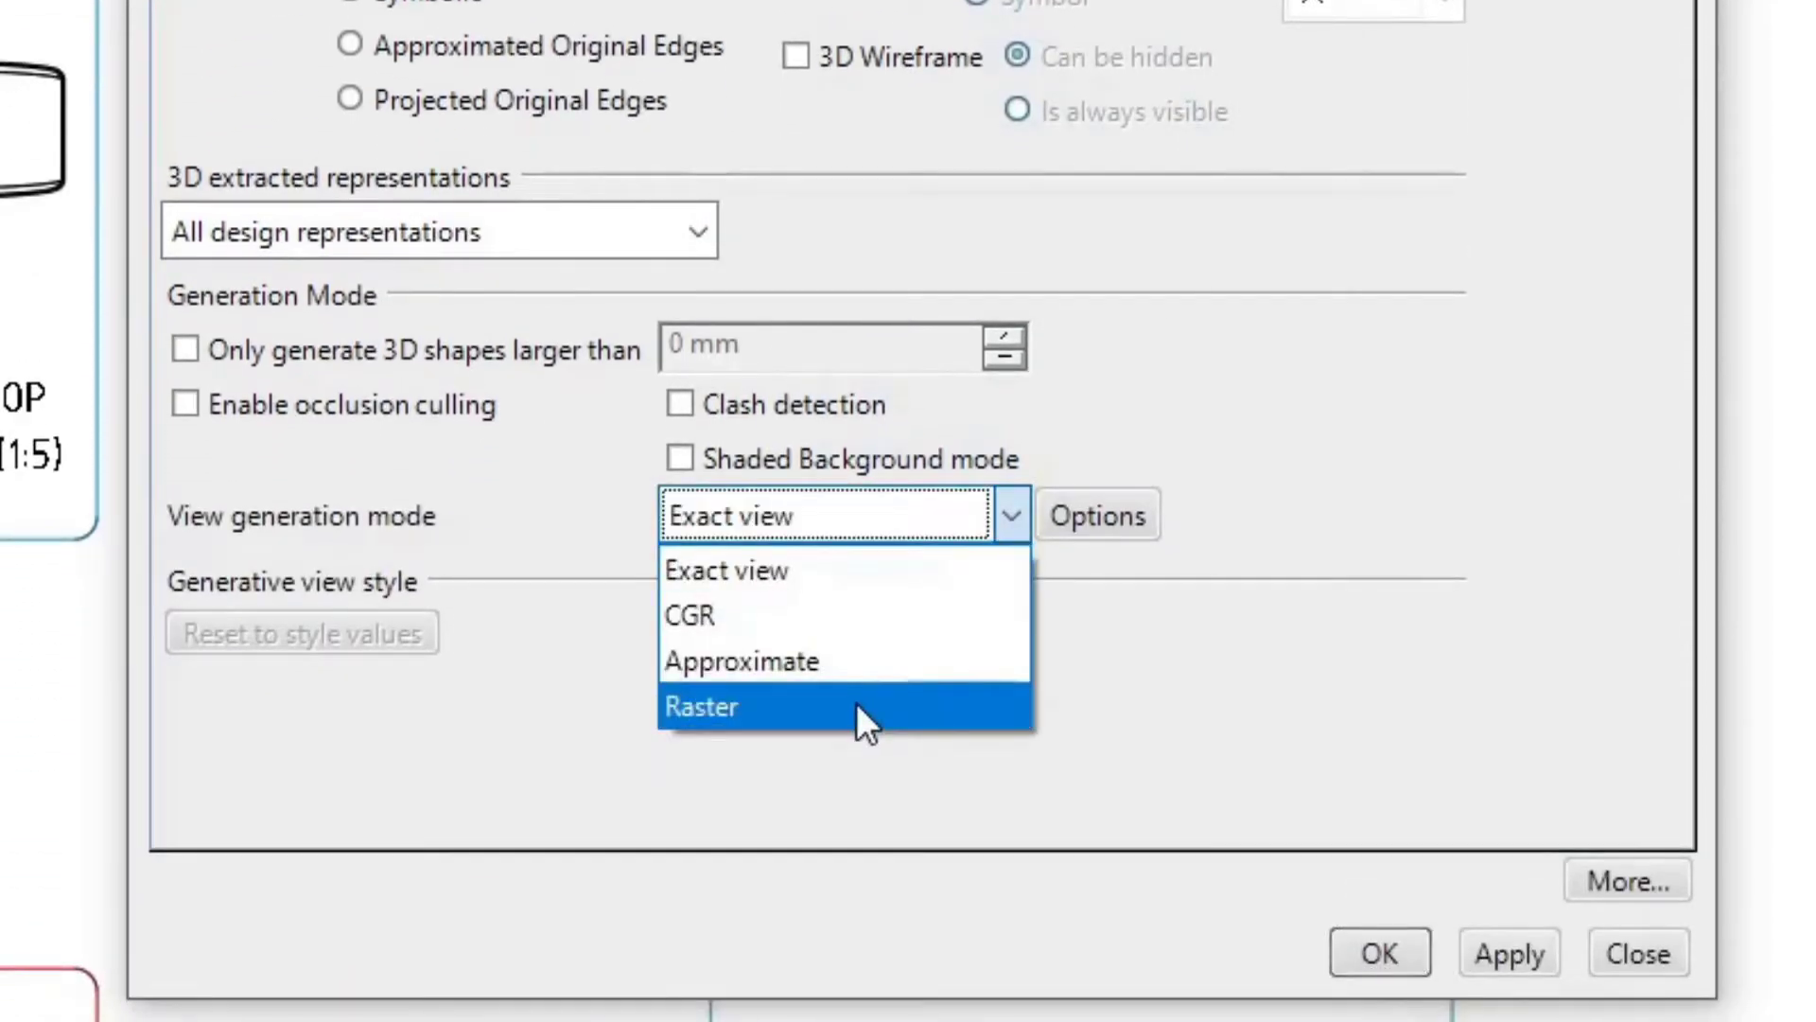
{"action": "left_click", "coordinate": [855, 705]}
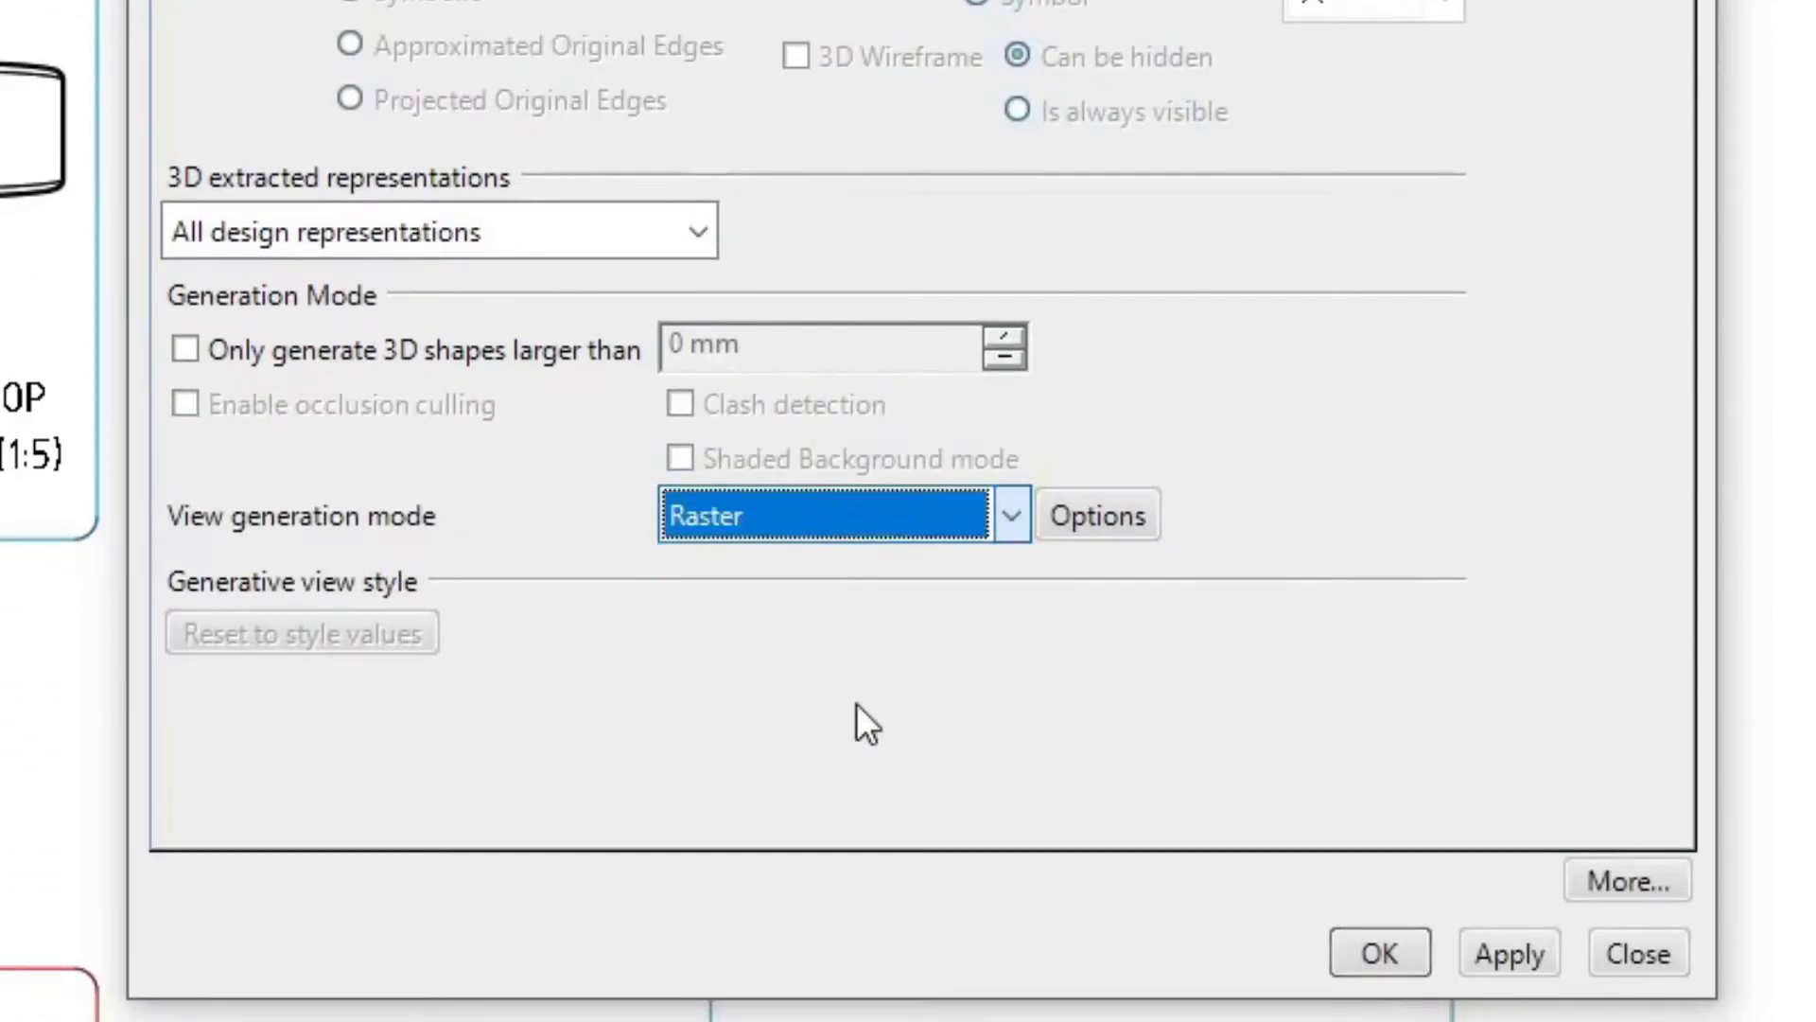
Set the raster options to Shading with texture and High quality, then regenerate
{"action": "left_click", "coordinate": [1097, 515]}
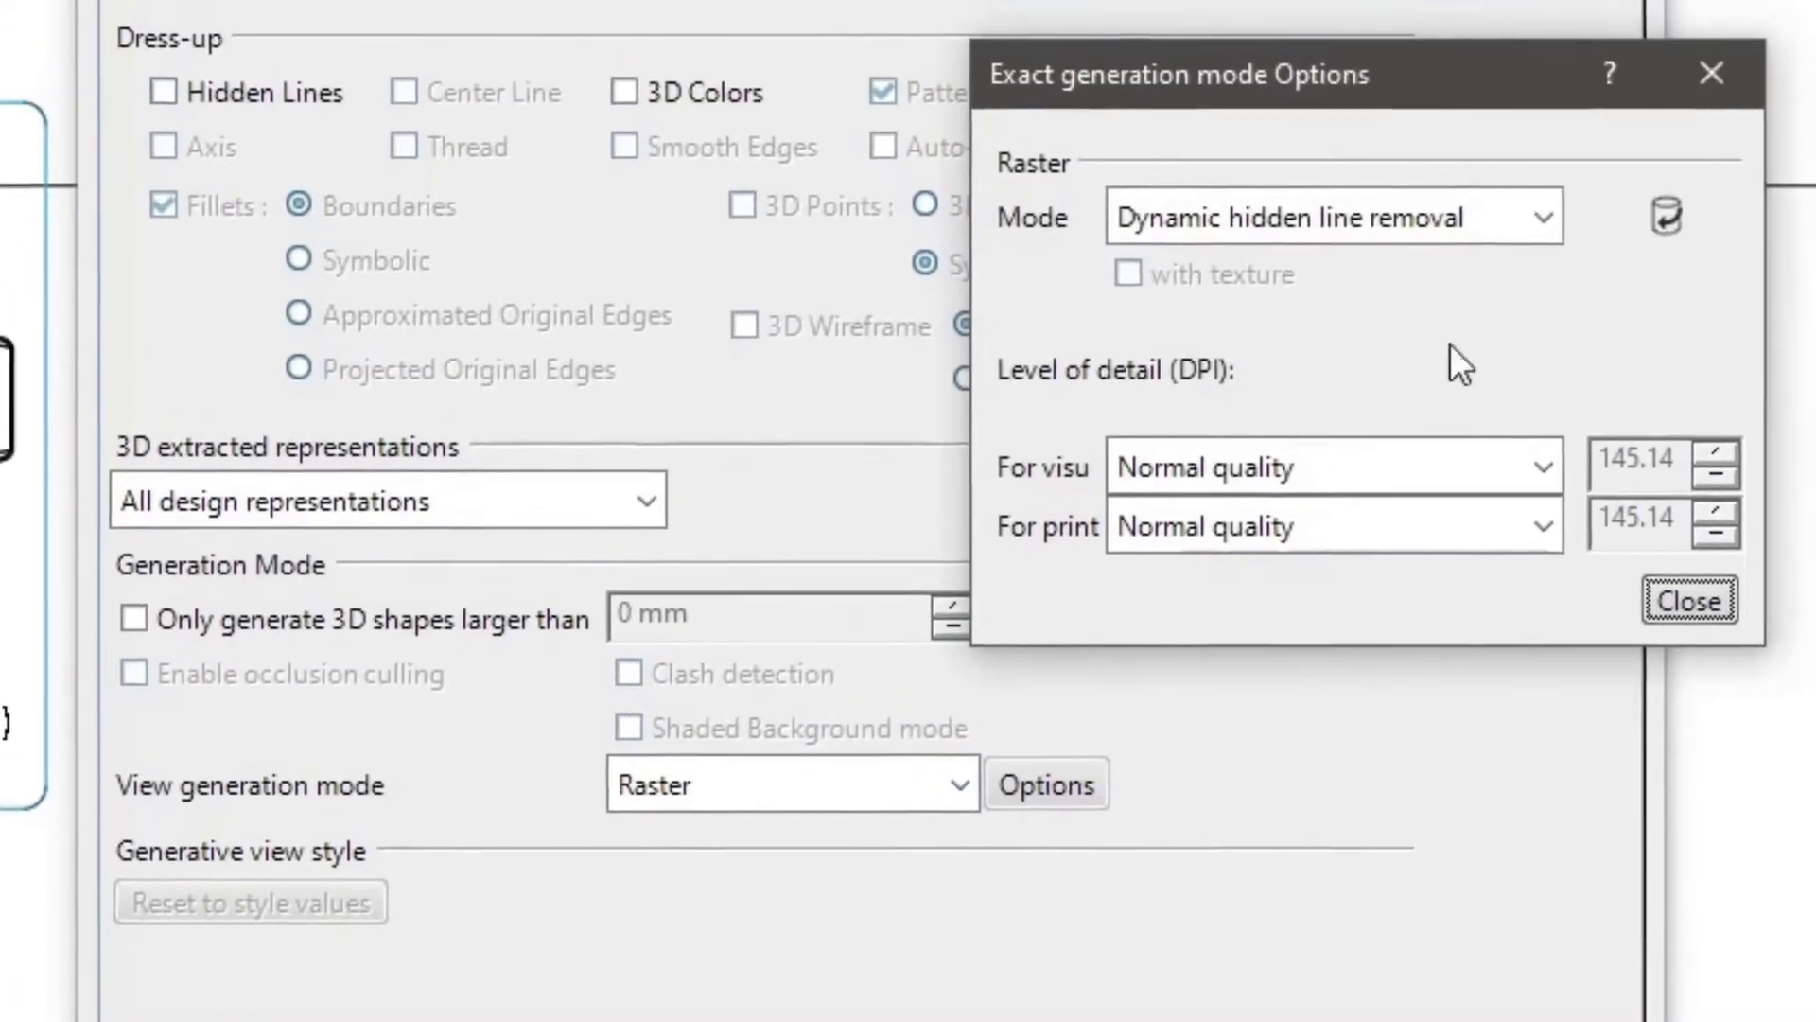
{"action": "left_click", "coordinate": [1499, 202]}
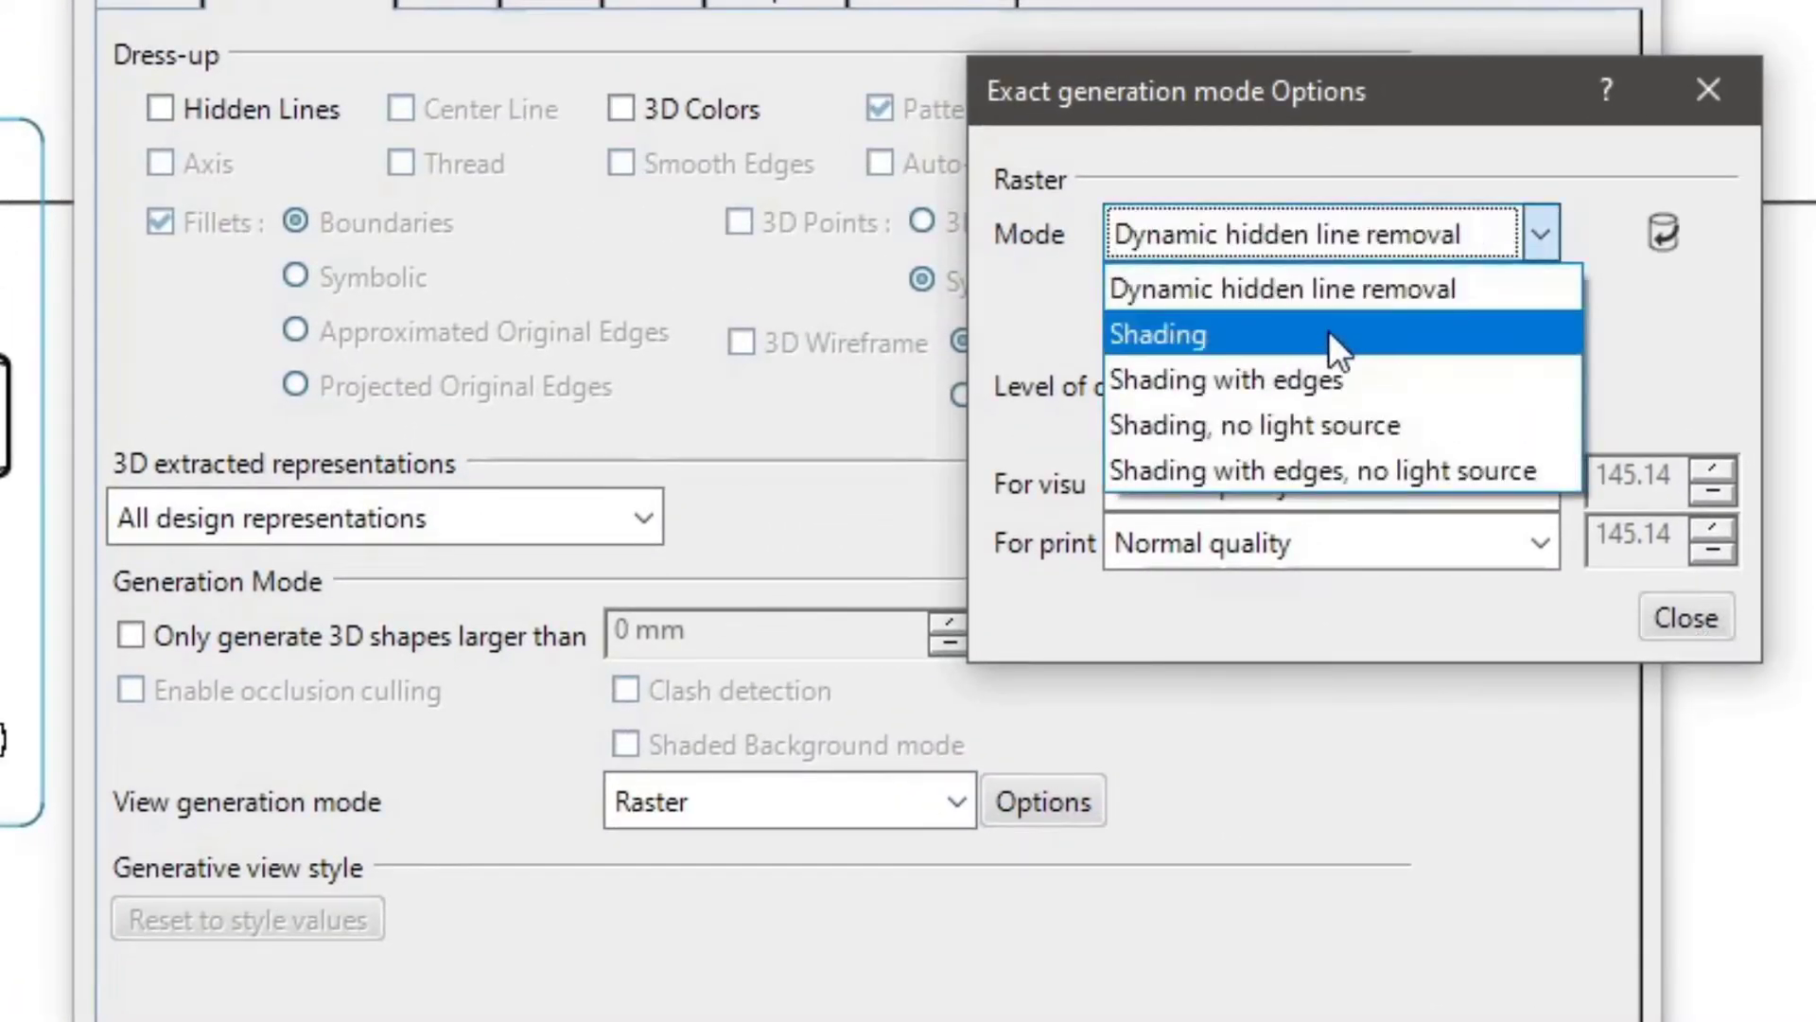
{"action": "left_click", "coordinate": [1334, 336]}
{"action": "left_click", "coordinate": [1125, 290]}
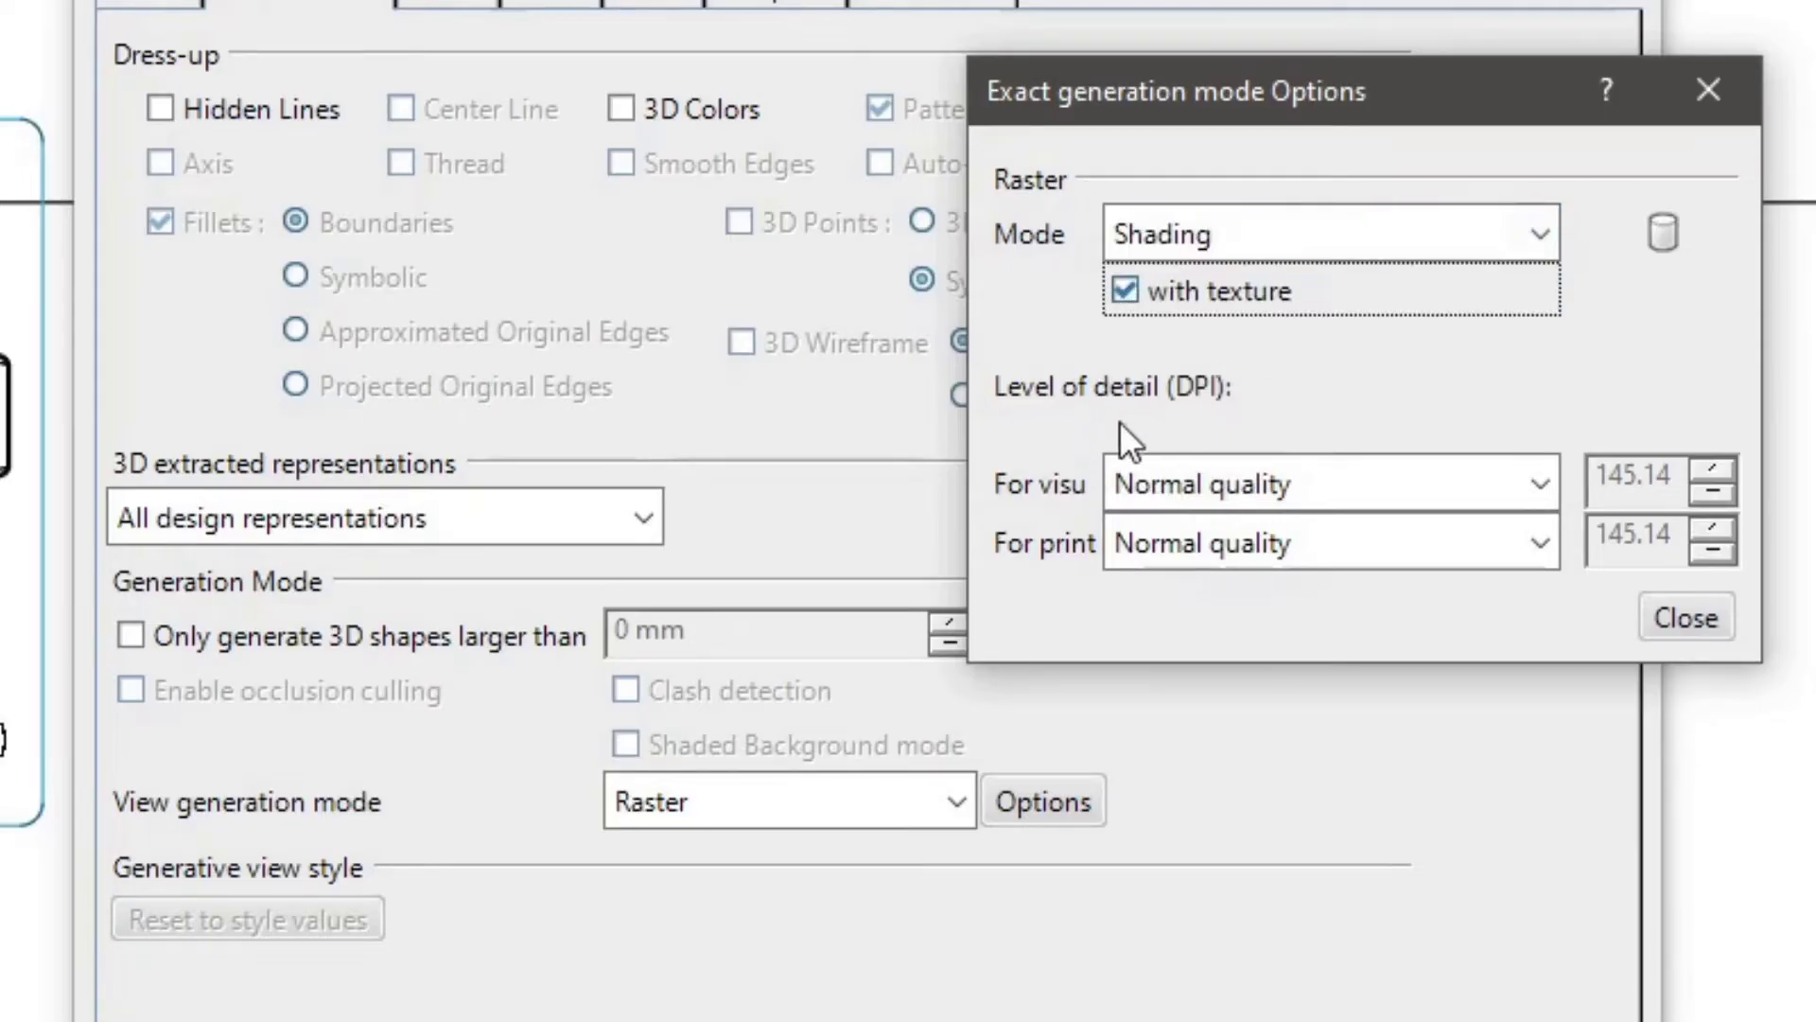
{"action": "left_click", "coordinate": [1222, 474]}
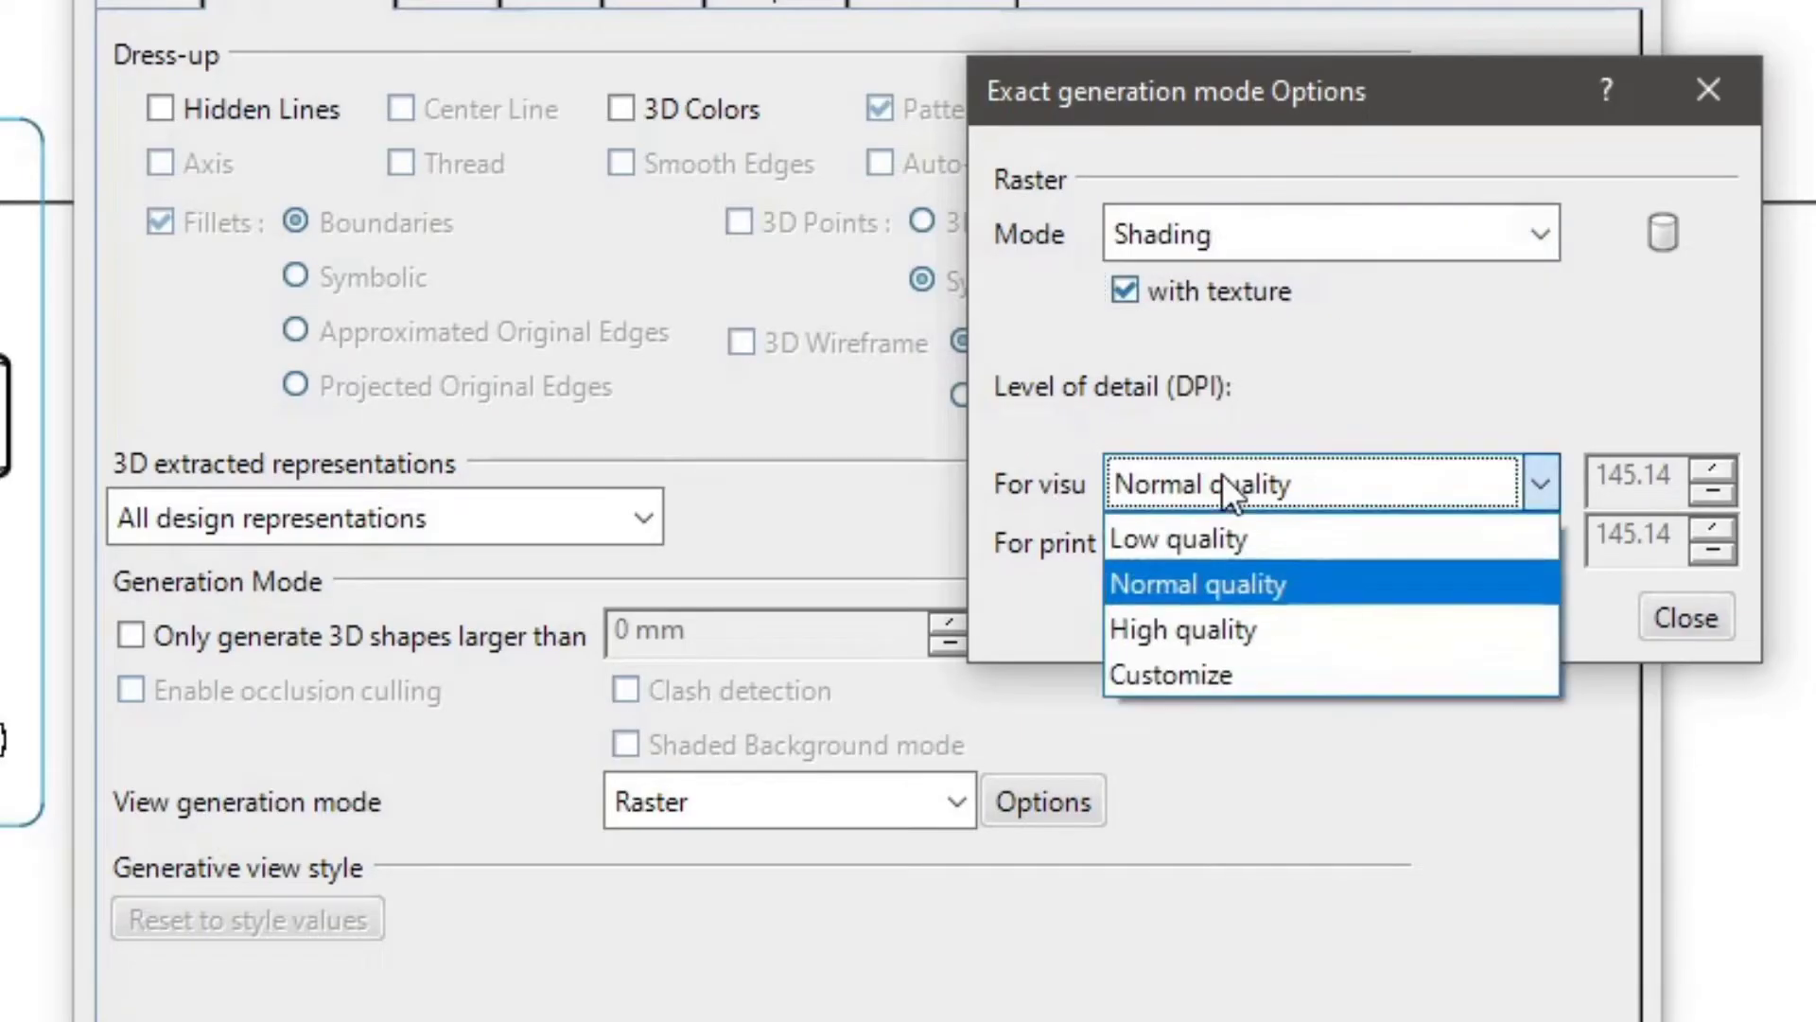
{"action": "left_click", "coordinate": [1225, 630]}
{"action": "left_click", "coordinate": [1699, 620]}
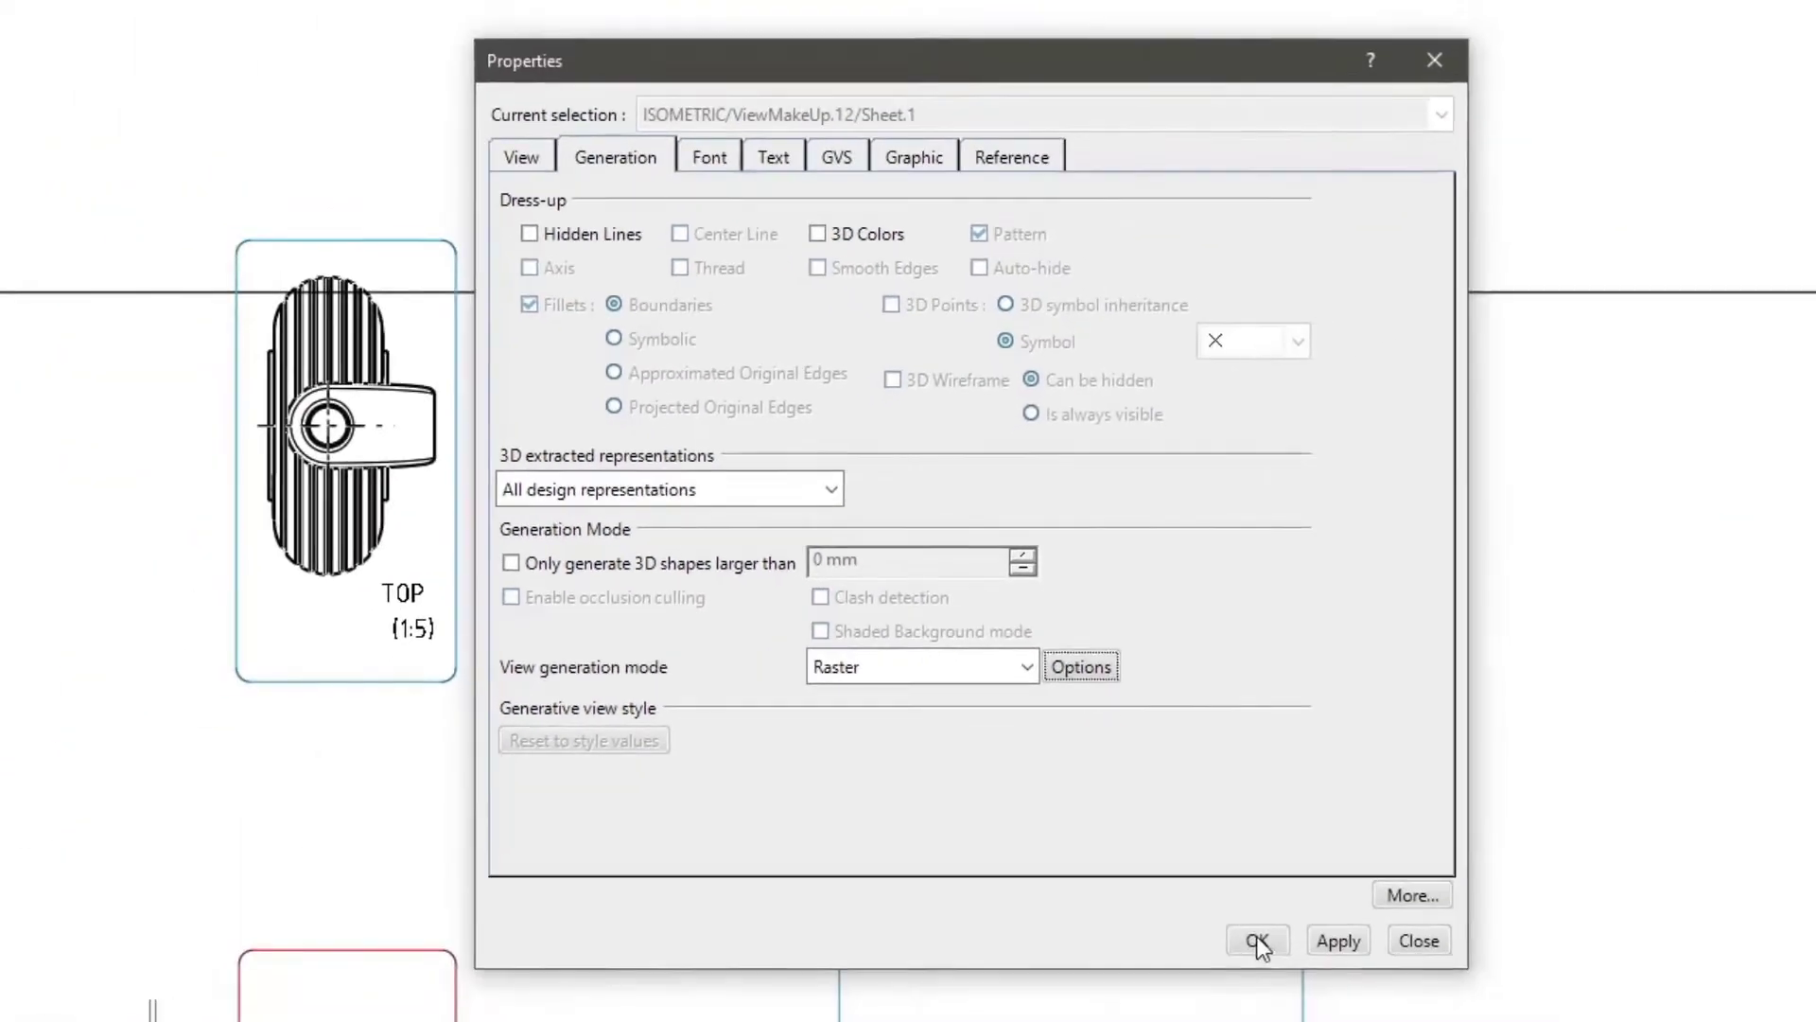
{"action": "left_click", "coordinate": [1257, 939]}
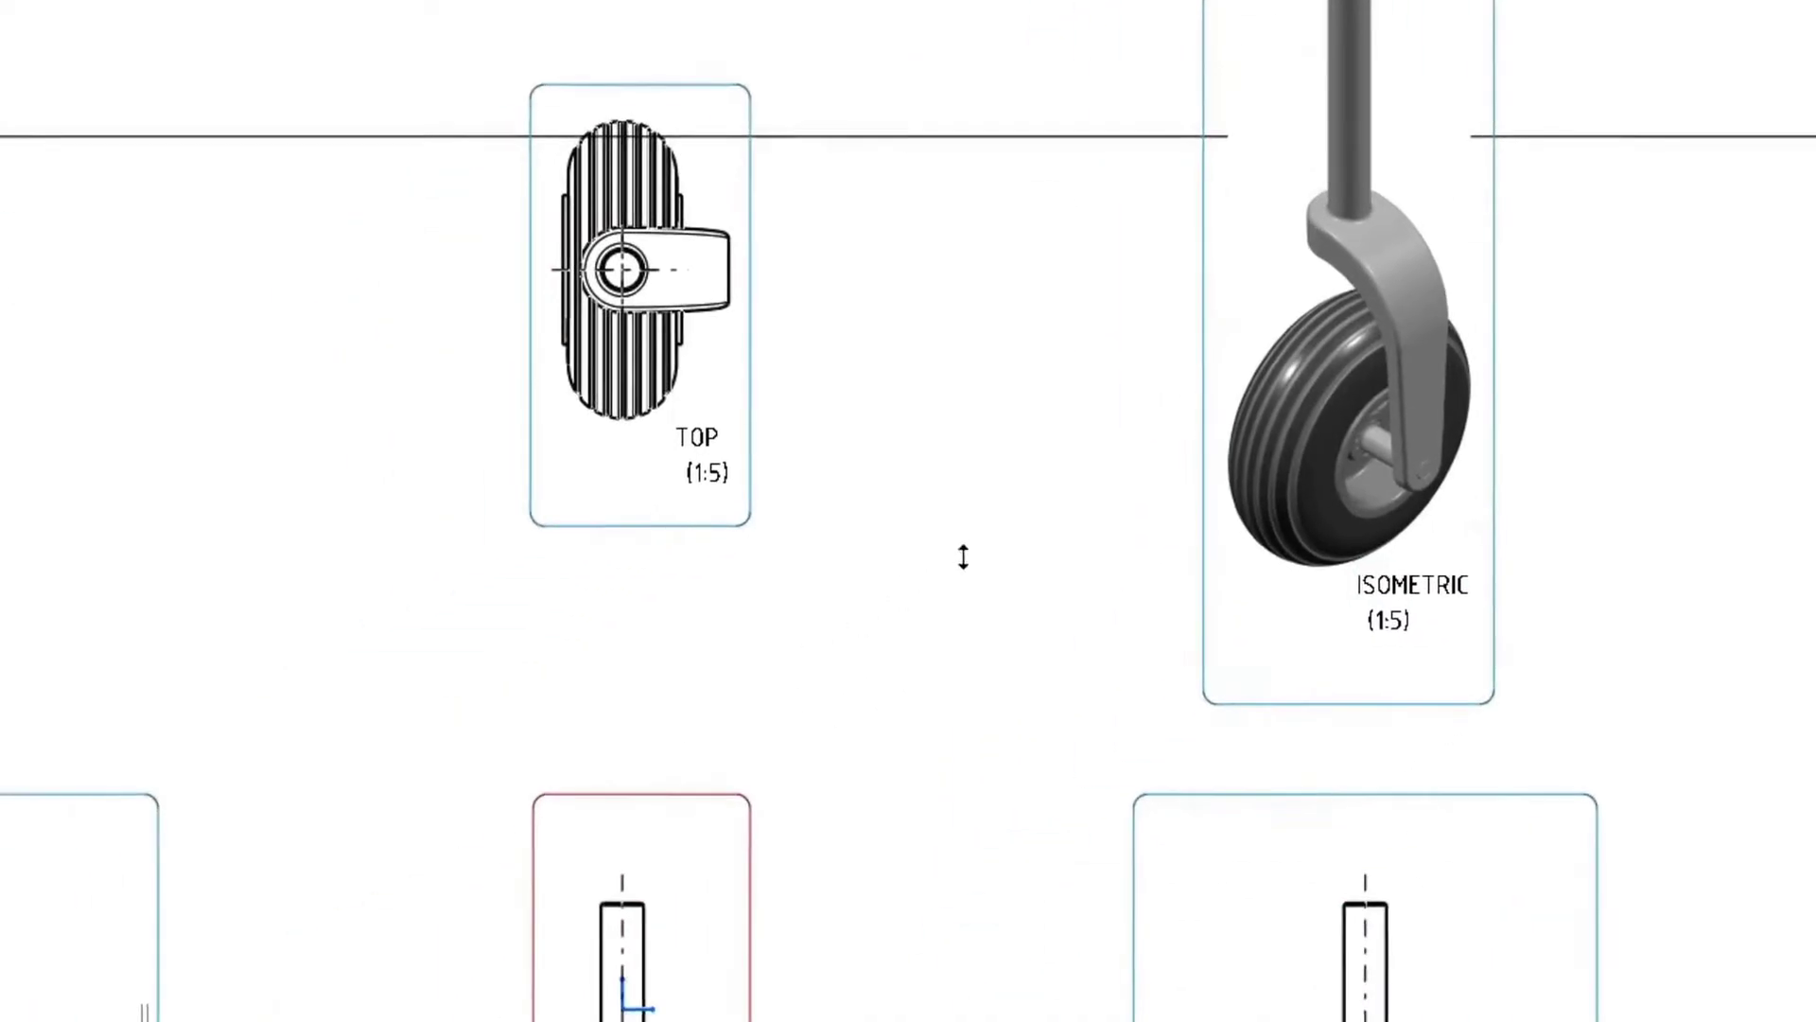
Move the TOP, LEFT and RIGHT views closer to the FRONT view
{"action": "left_click", "coordinate": [957, 344]}
{"action": "left_click_drag", "start_coordinate": [961, 345], "coordinate": [940, 440]}
{"action": "left_click_drag", "start_coordinate": [724, 610], "coordinate": [772, 590]}
{"action": "left_click_drag", "start_coordinate": [1184, 637], "coordinate": [655, 596]}
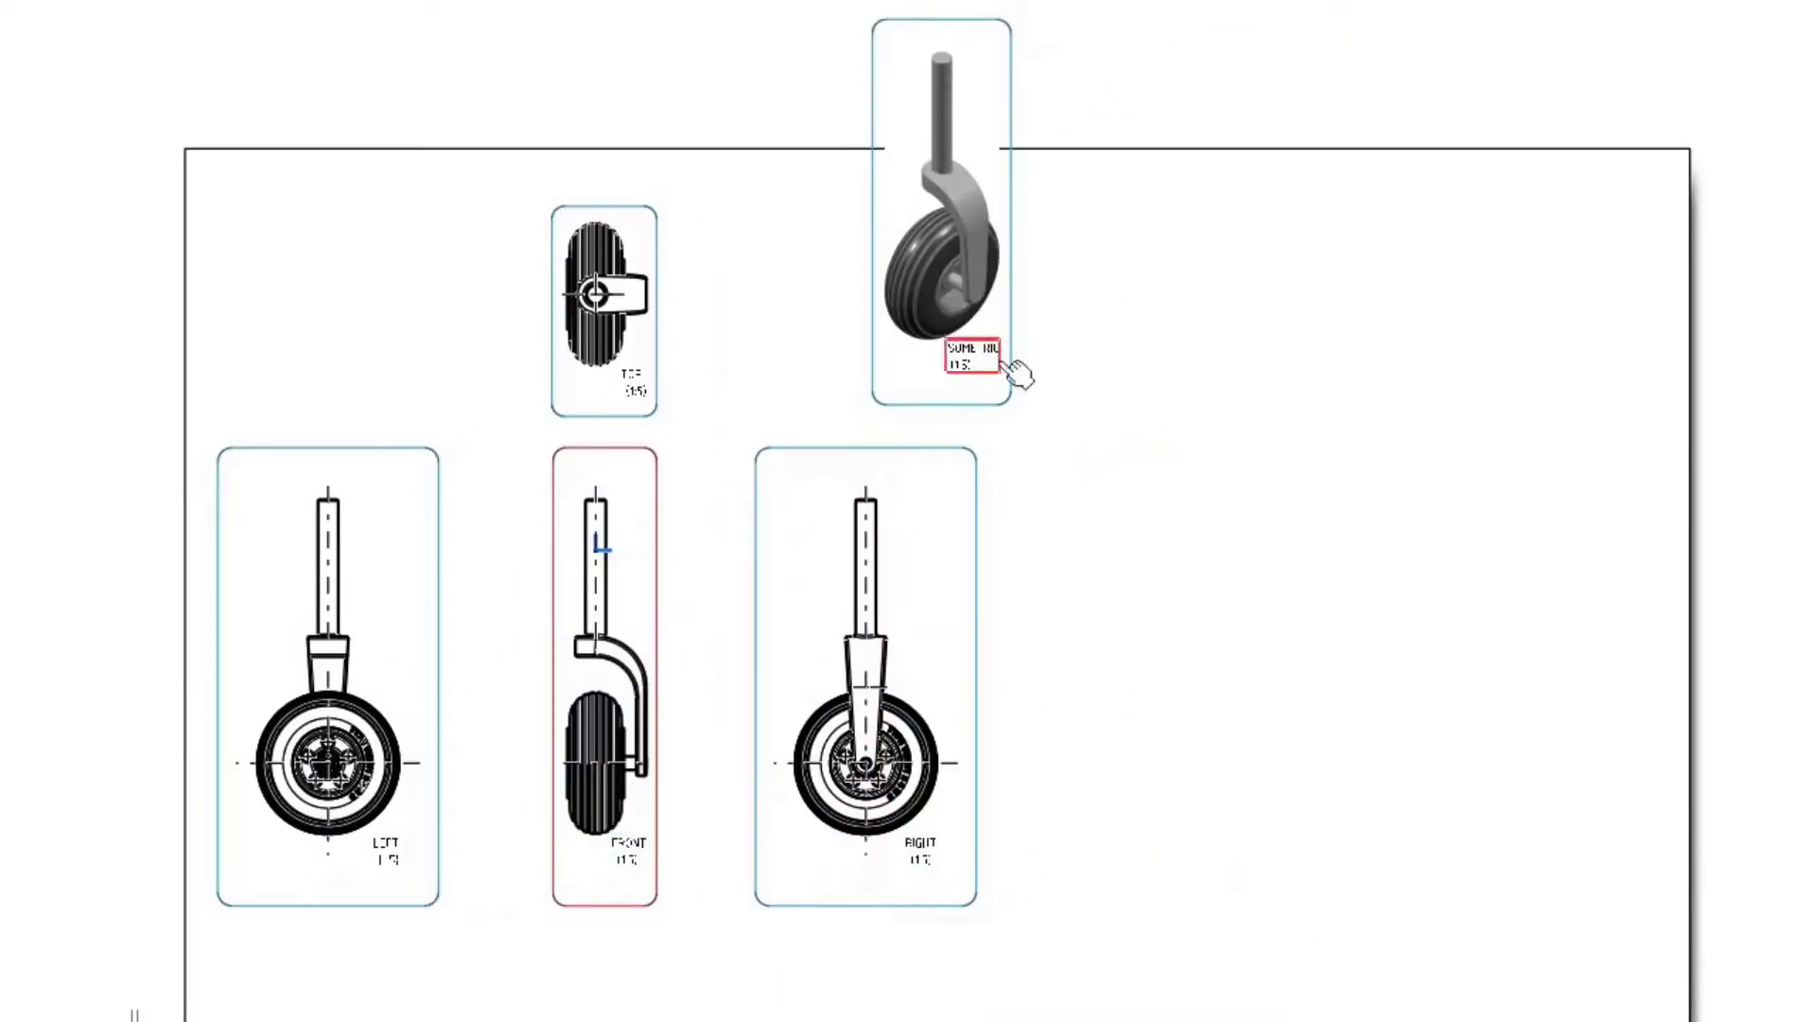
Position the isometric view independently of its reference and move it to the sheet's right
{"action": "right_click", "coordinate": [1011, 302]}
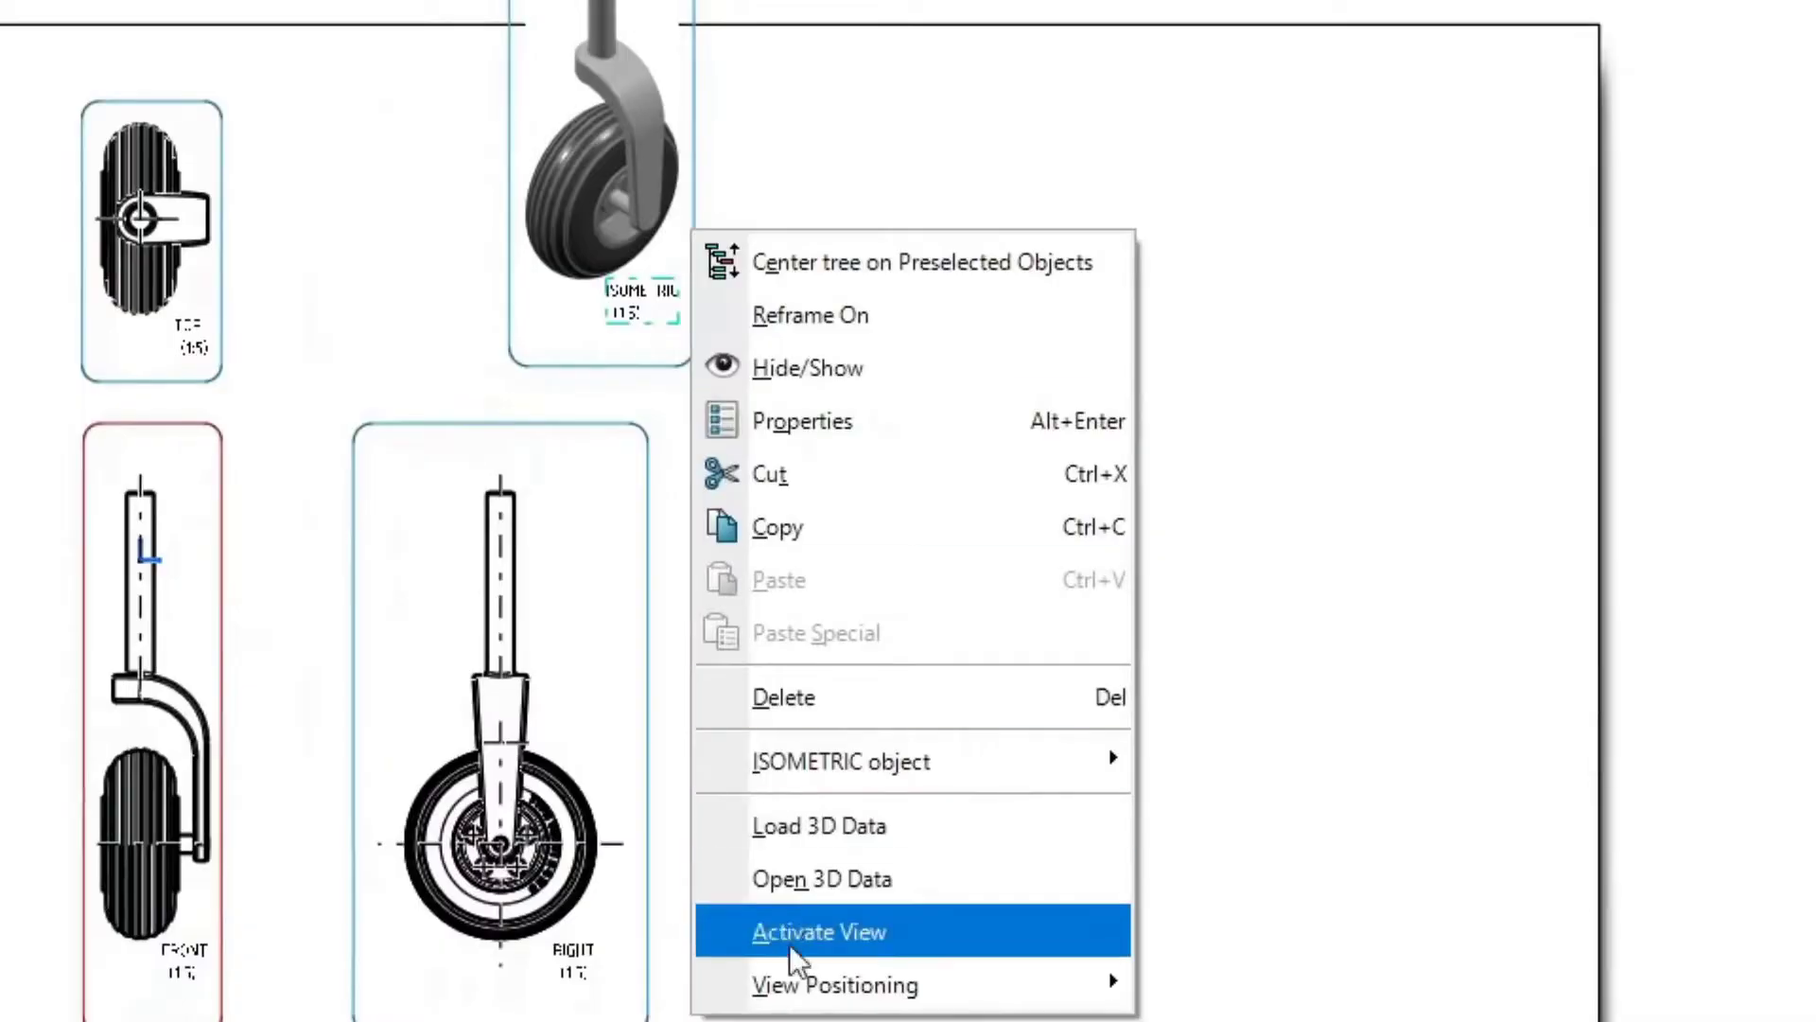
{"action": "mouse_move", "coordinate": [795, 983]}
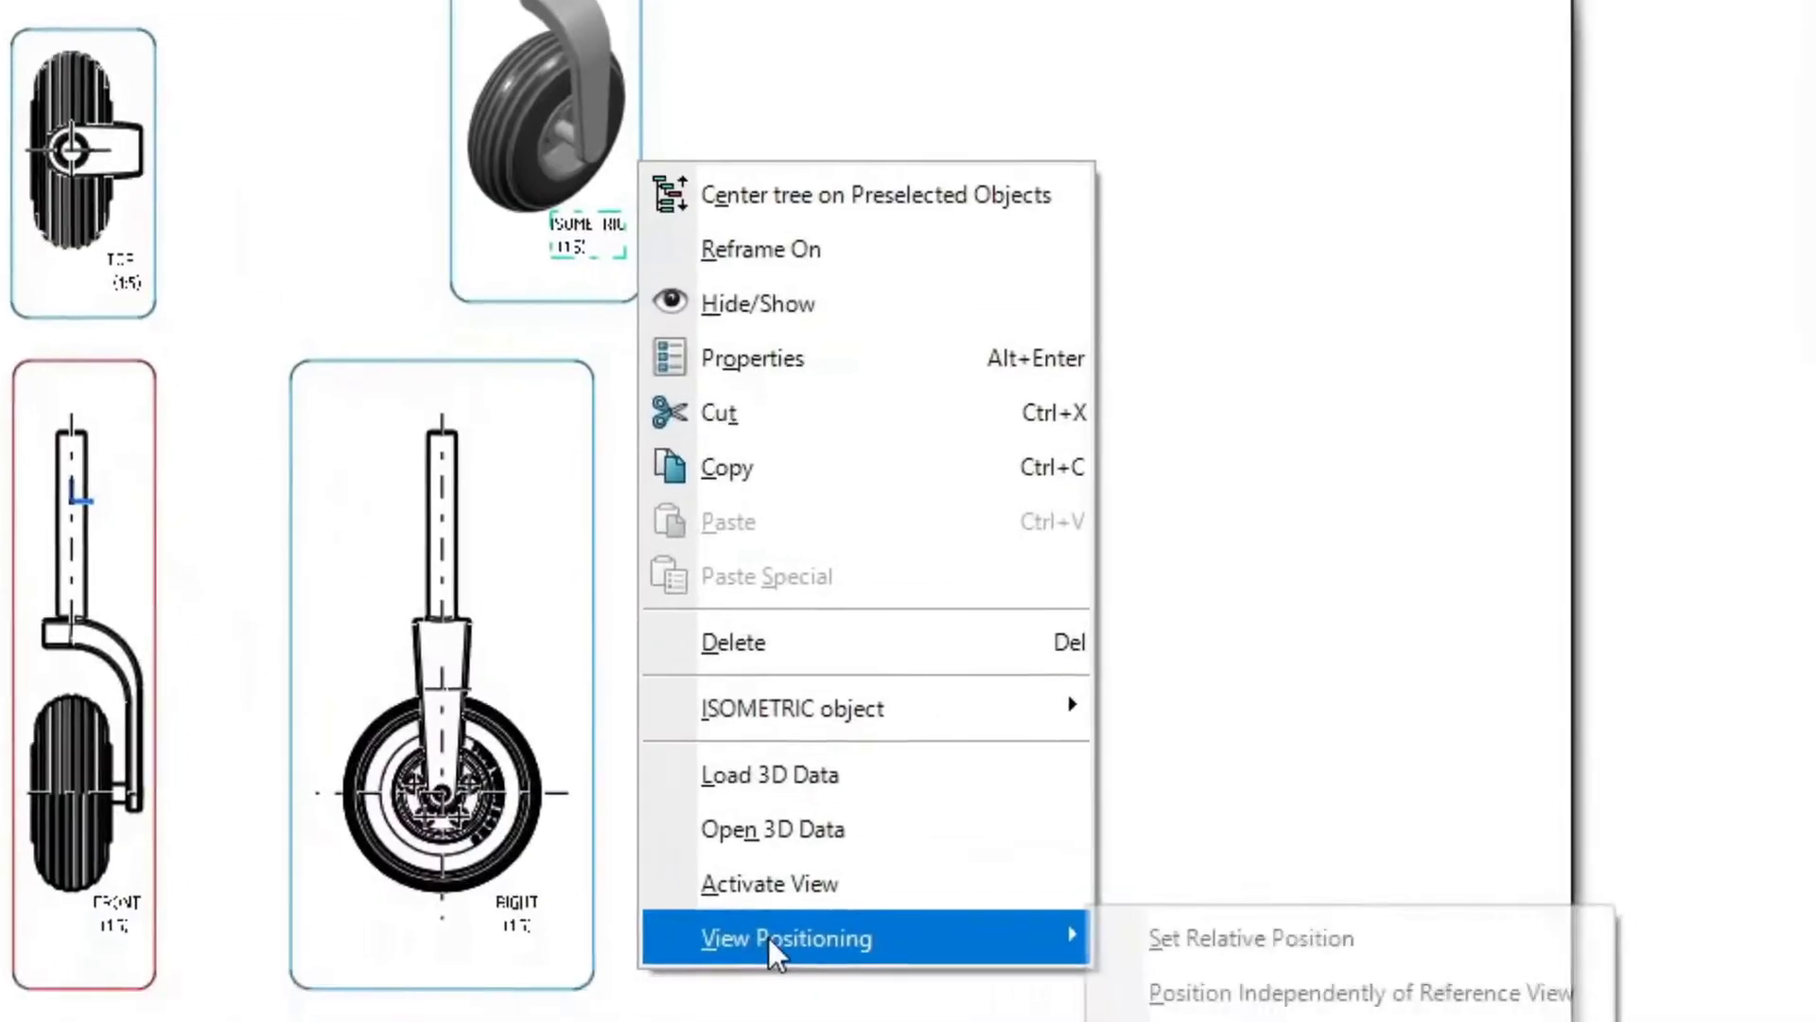
{"action": "left_click", "coordinate": [1116, 733]}
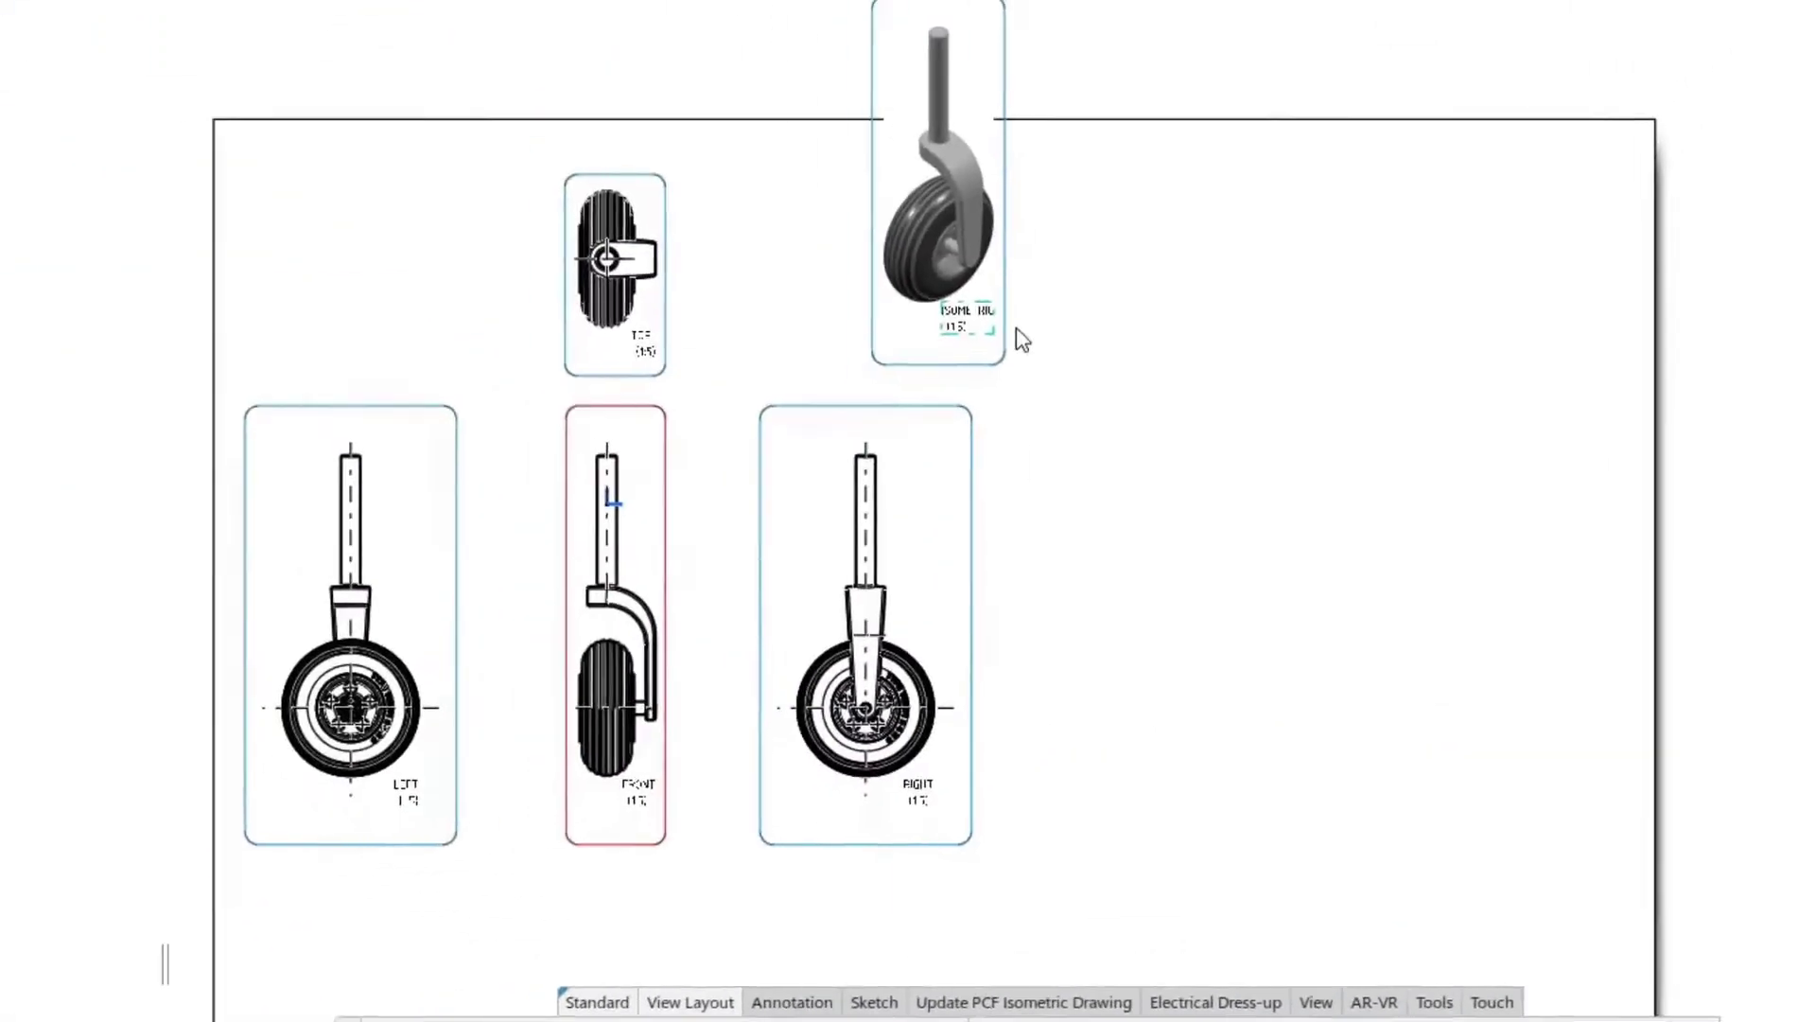
{"action": "left_click_drag", "start_coordinate": [1034, 340], "coordinate": [1577, 511]}
{"action": "middle_click_drag", "start_coordinate": [1119, 568], "coordinate": [1082, 592]}
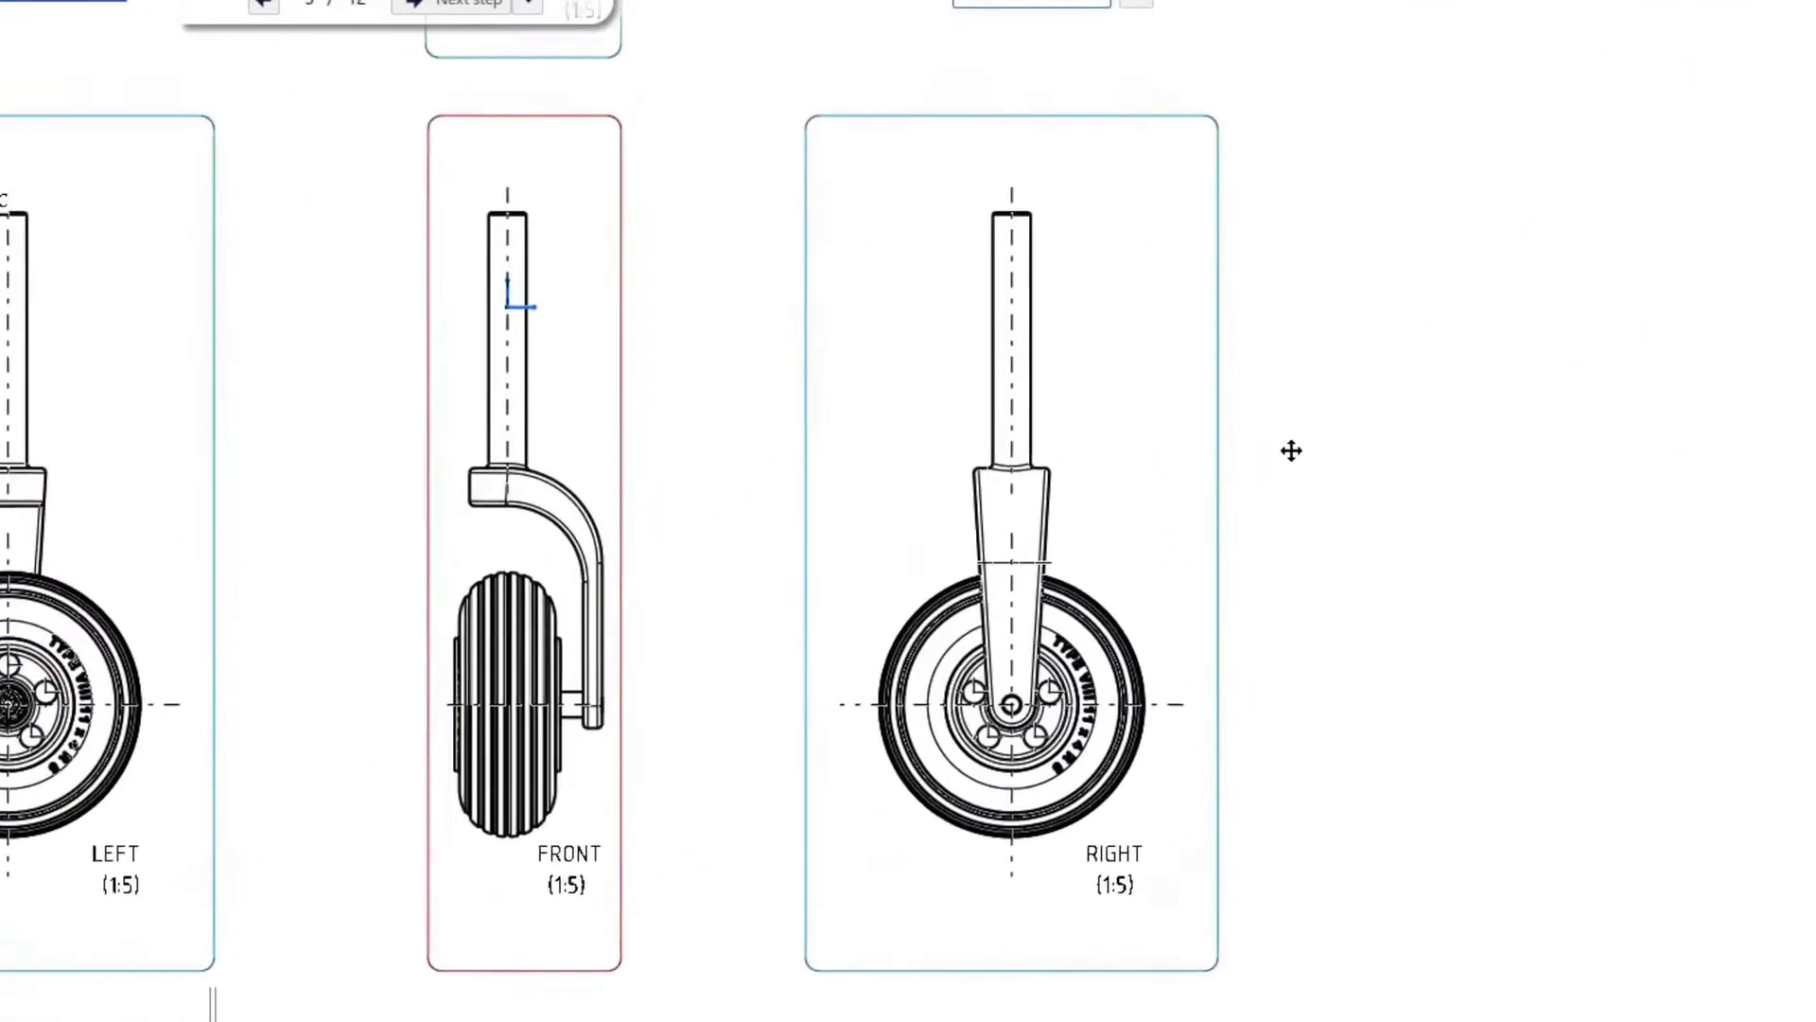
Cut an offset section vertically through the RIGHT view's centre and place section A-A to its right
{"action": "left_click", "coordinate": [1210, 380]}
{"action": "left_click", "coordinate": [1263, 417]}
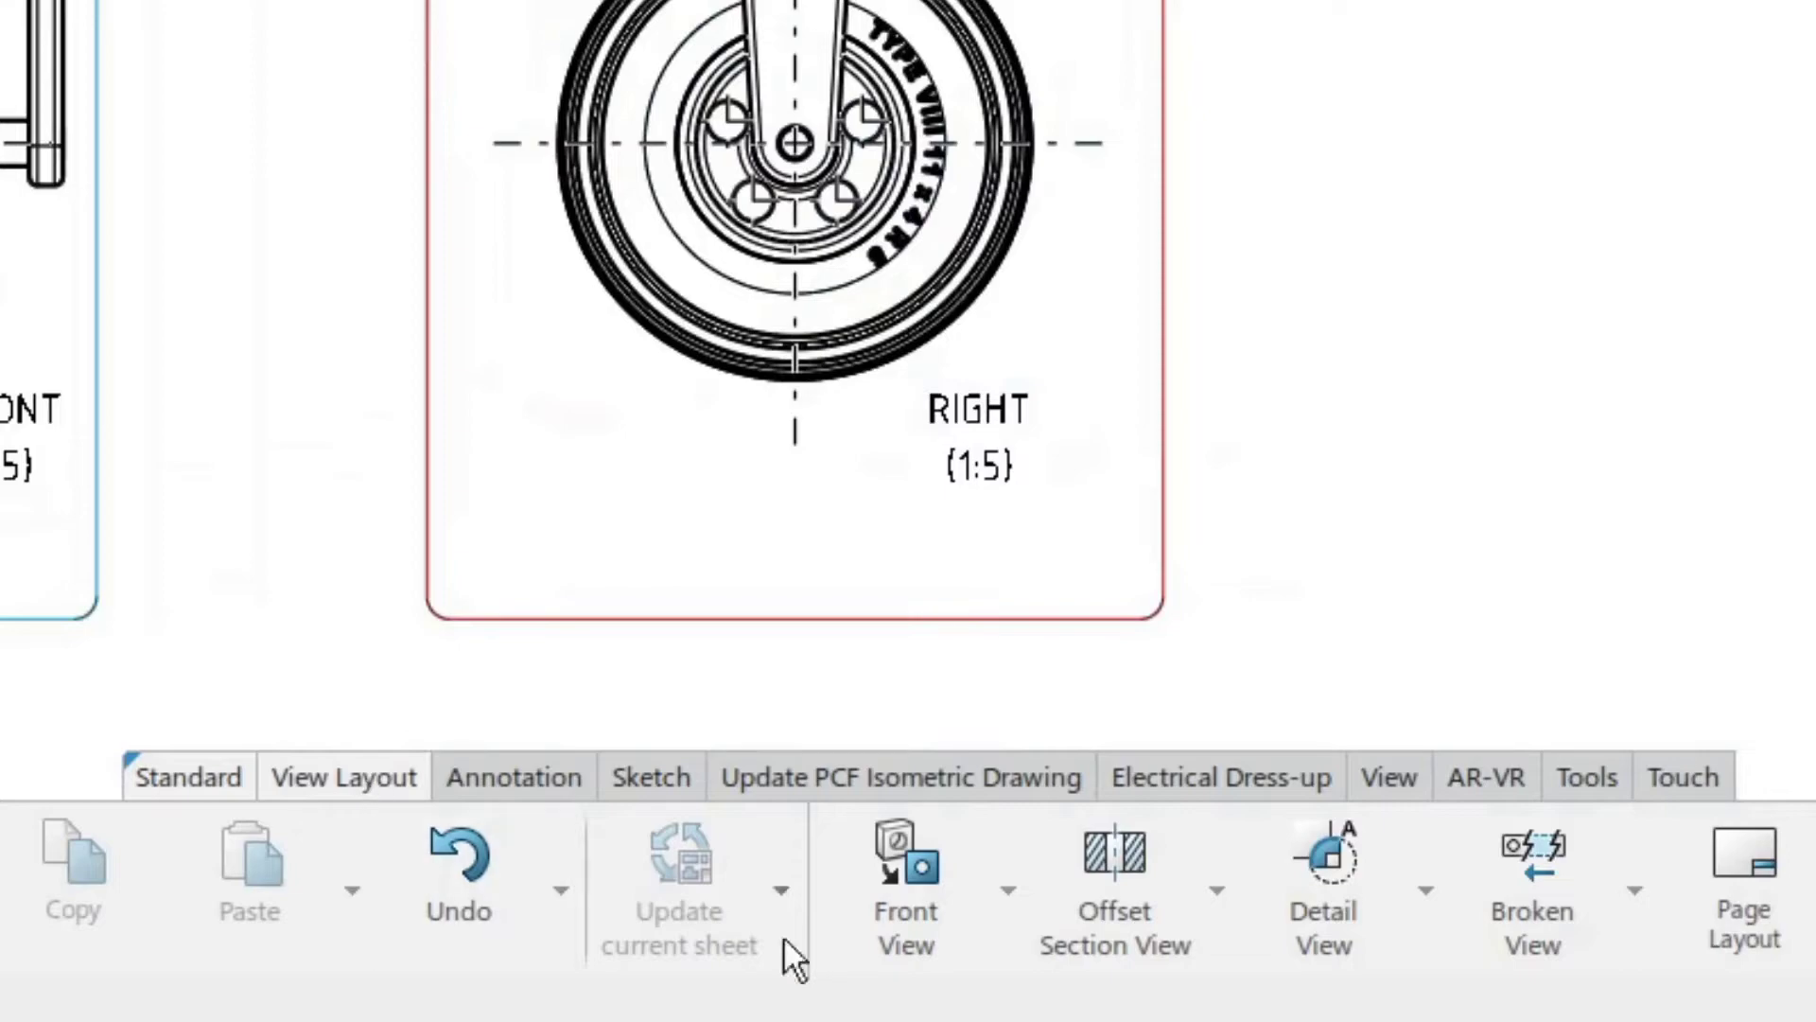
{"action": "left_click", "coordinate": [1101, 872]}
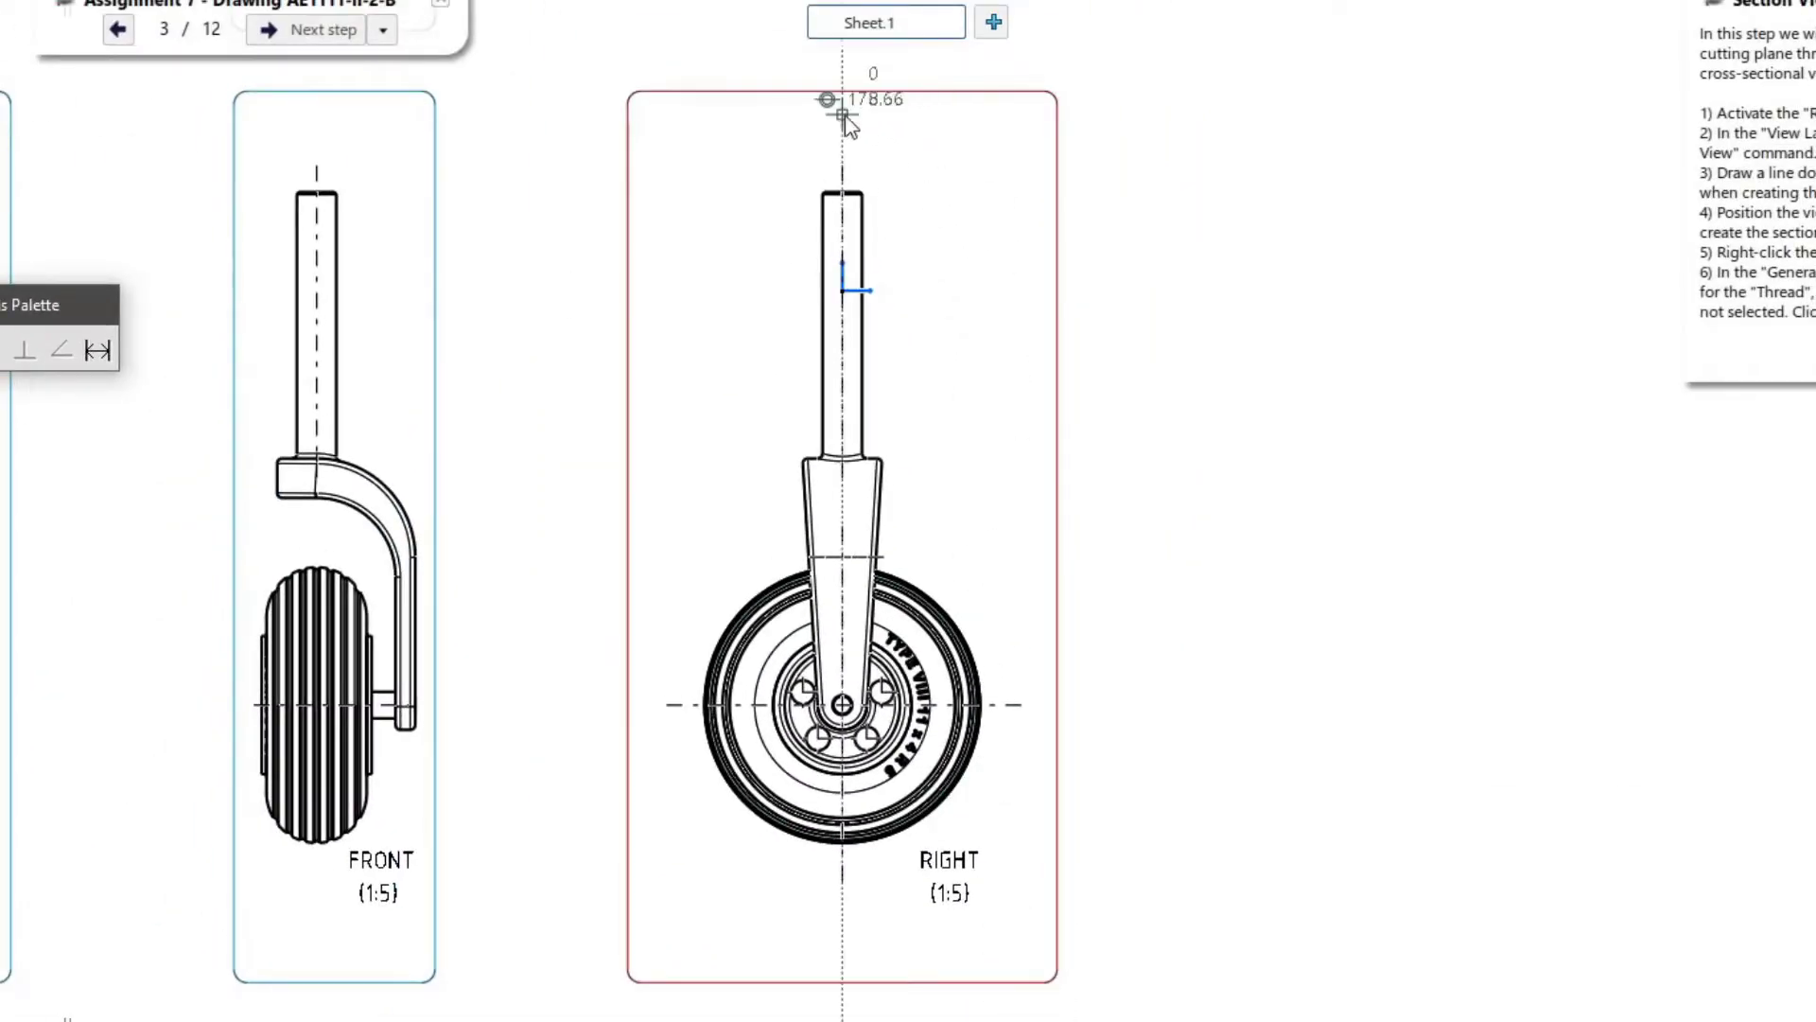
{"action": "left_click", "coordinate": [842, 110]}
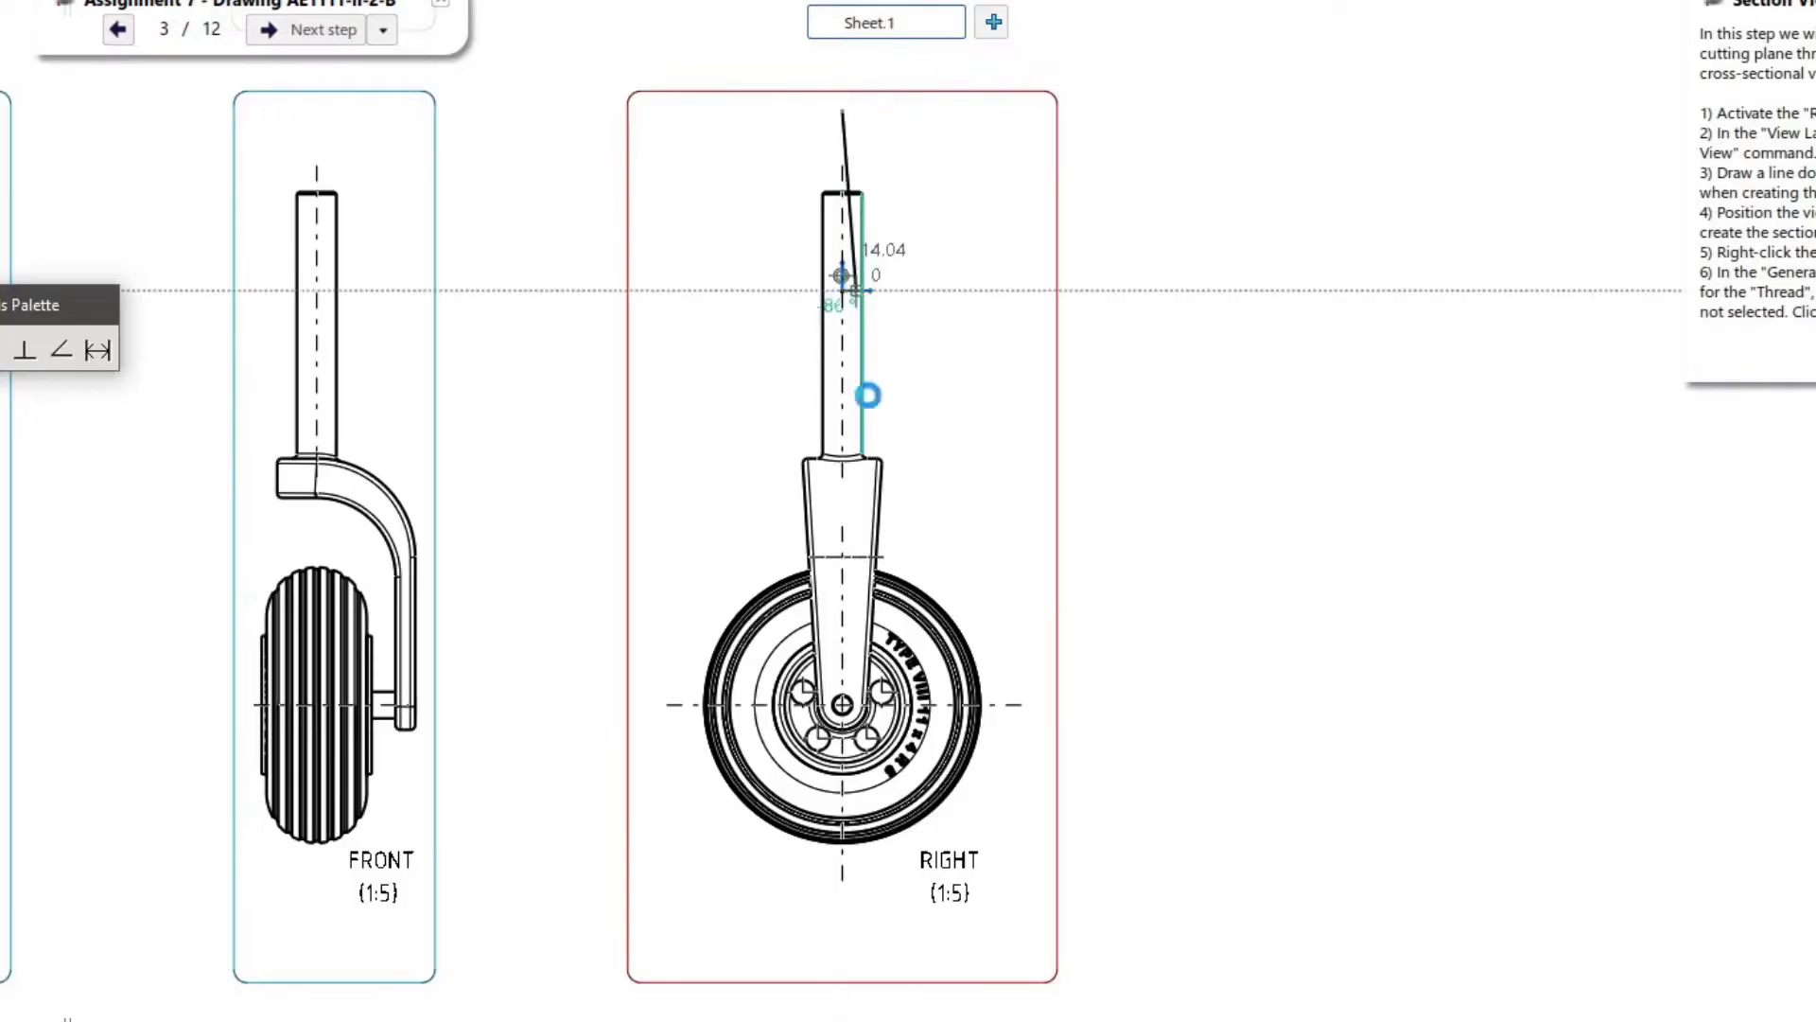
{"action": "left_click", "coordinate": [843, 933]}
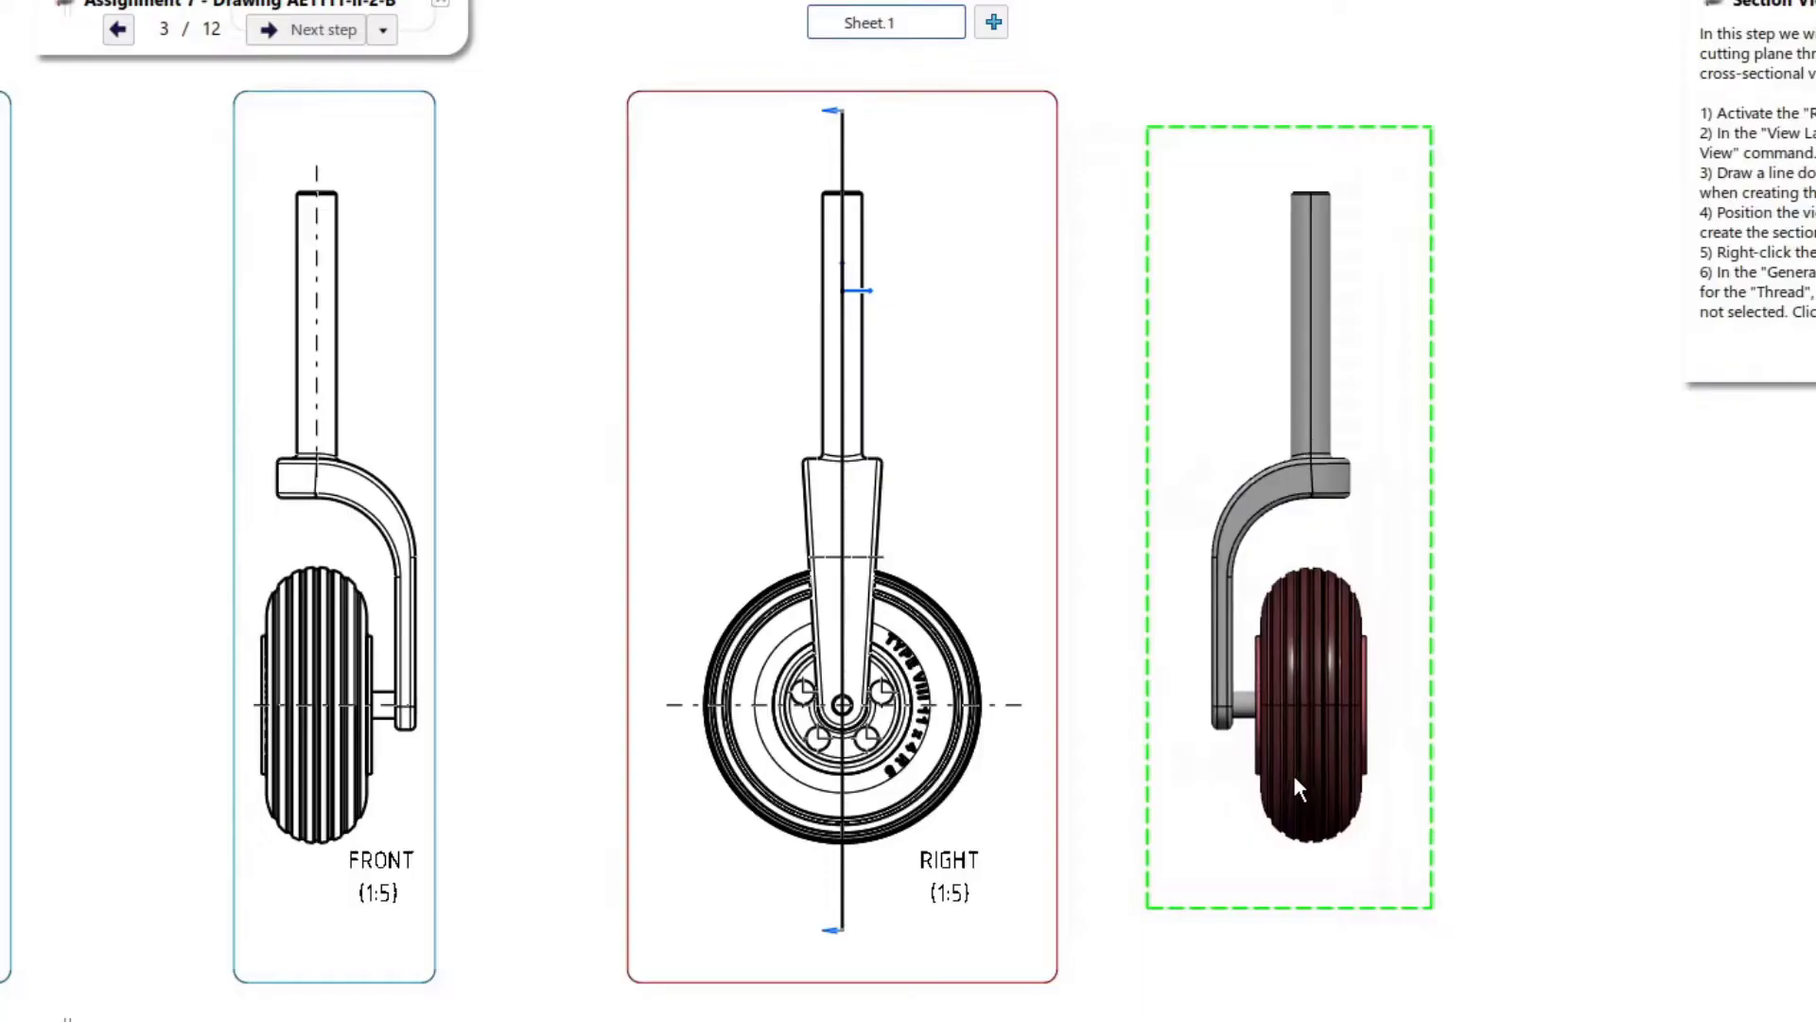
{"action": "left_click", "coordinate": [1224, 794]}
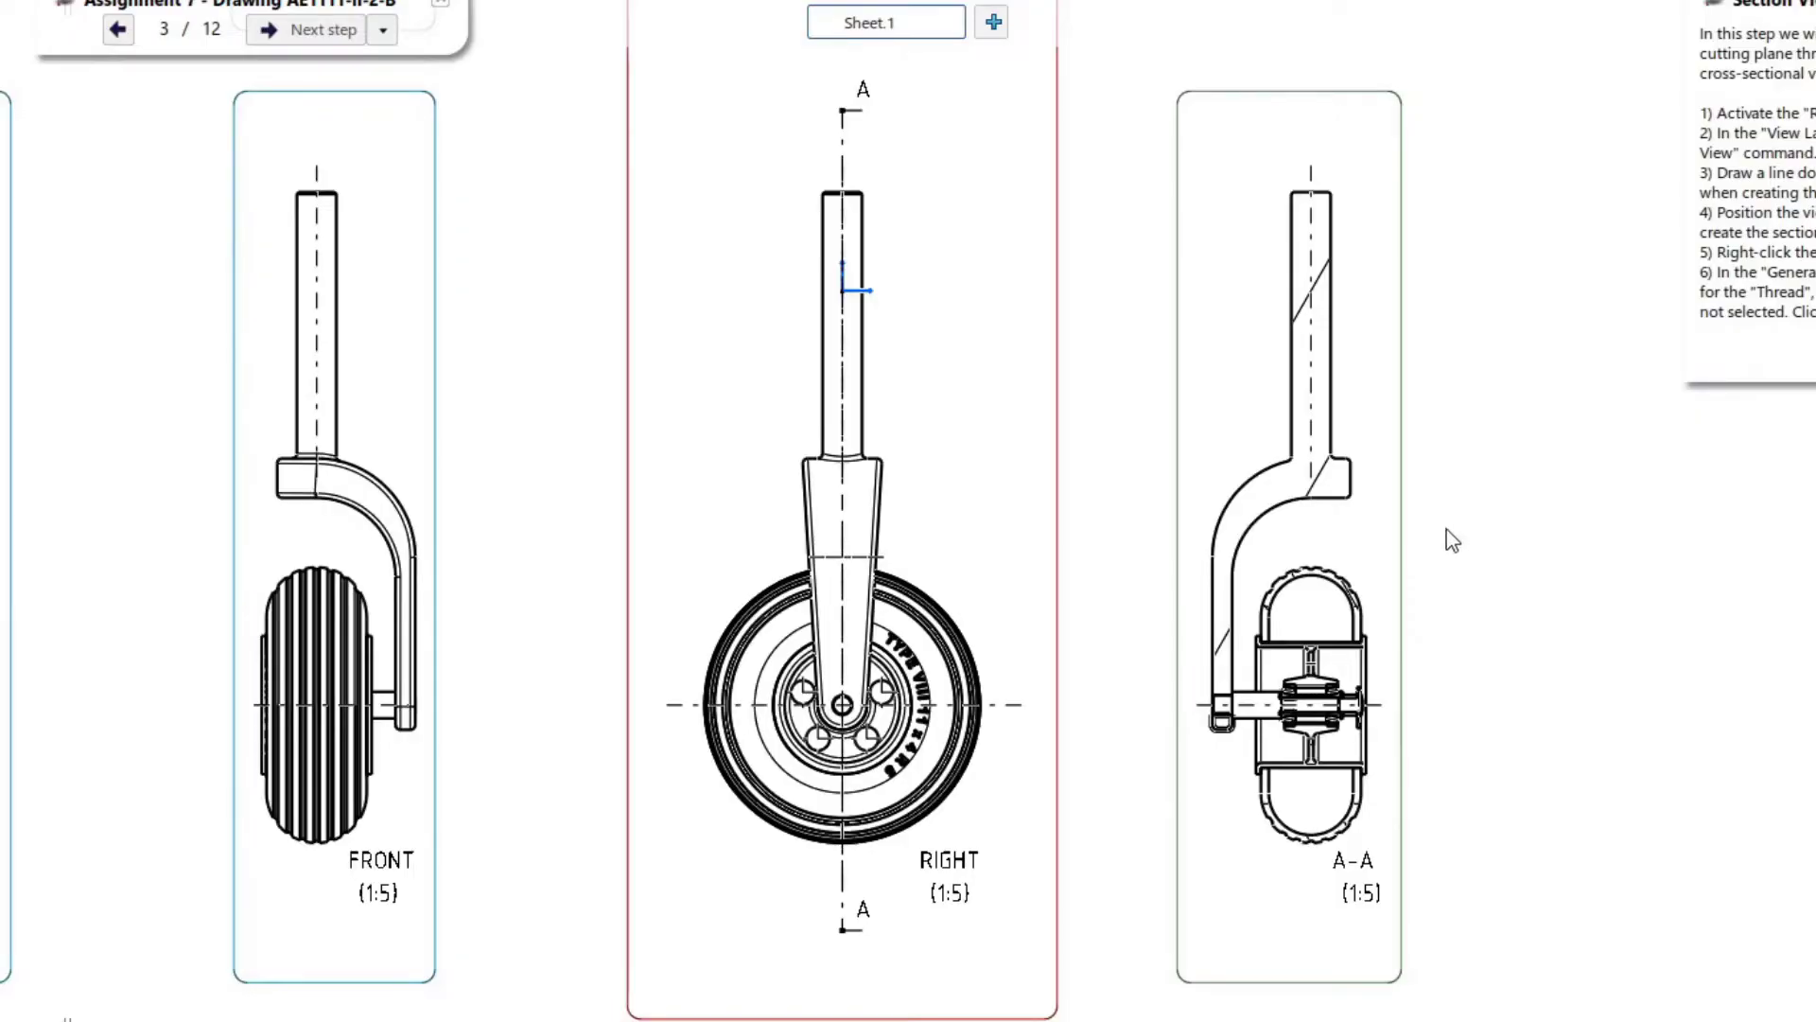
Enable Thread generation for section view A-A, keeping Axis and Center Line on
{"action": "right_click", "coordinate": [1408, 399]}
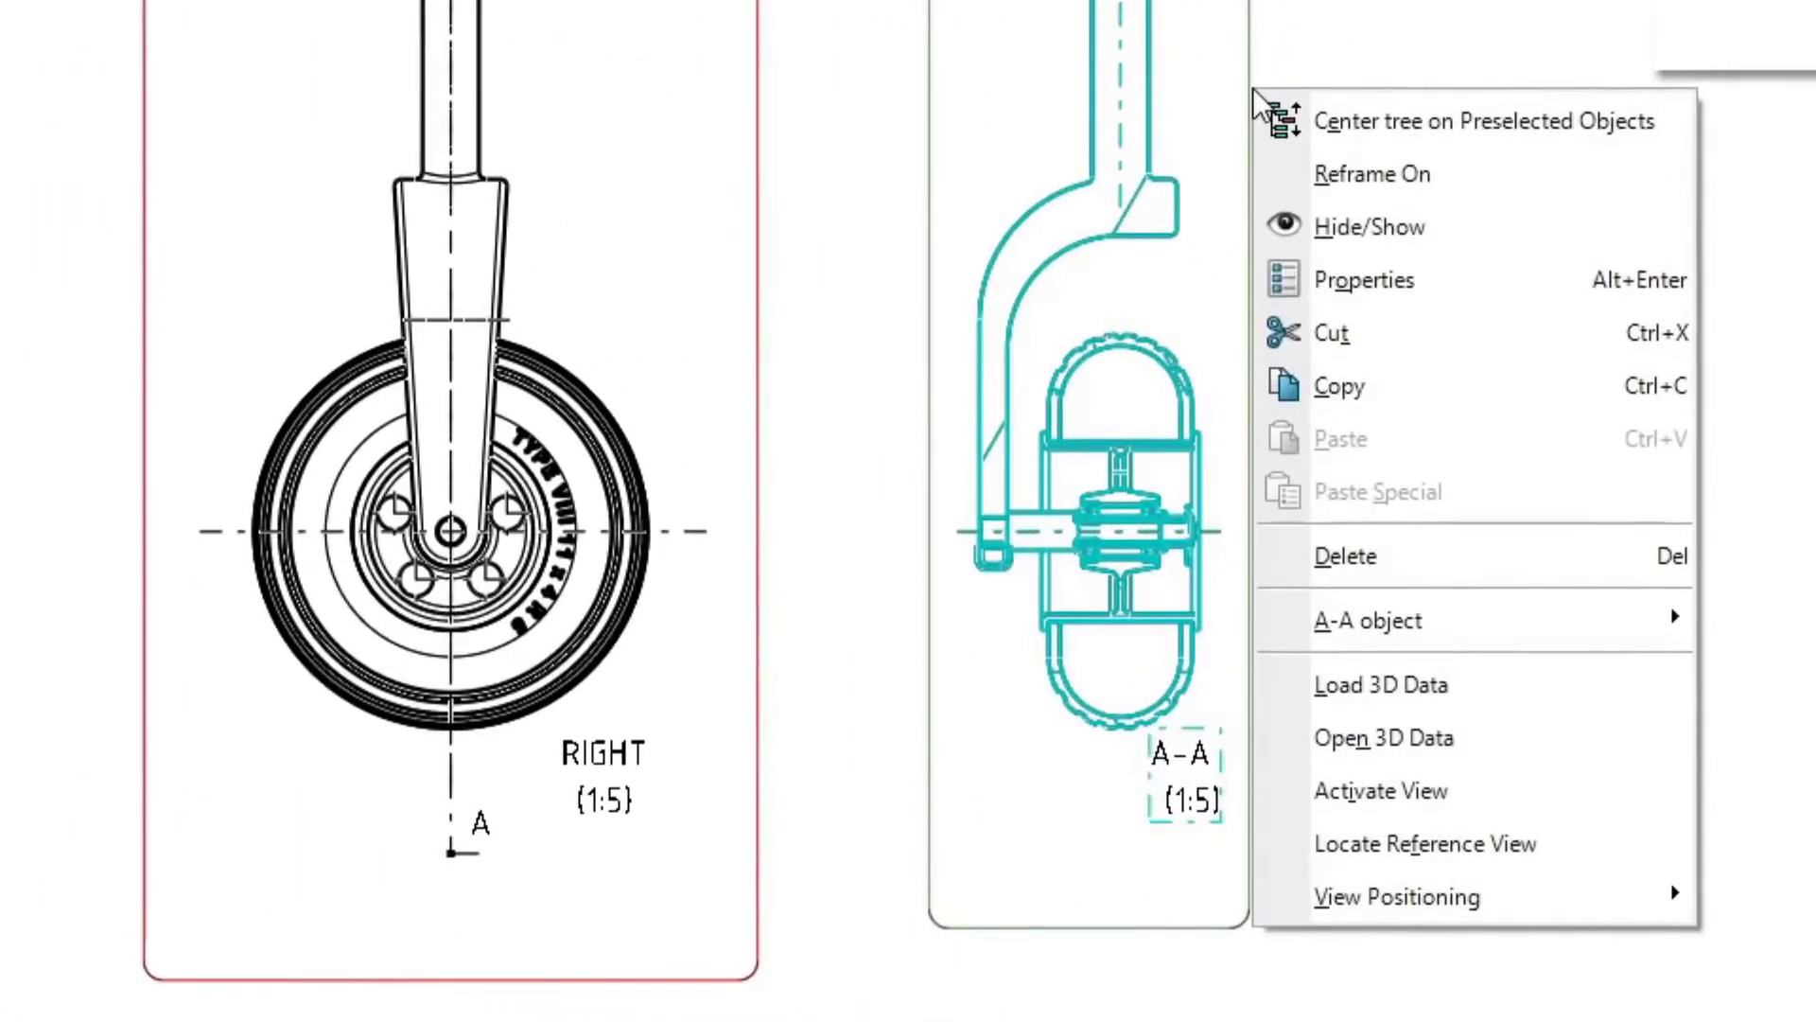
{"action": "left_click", "coordinate": [1362, 280]}
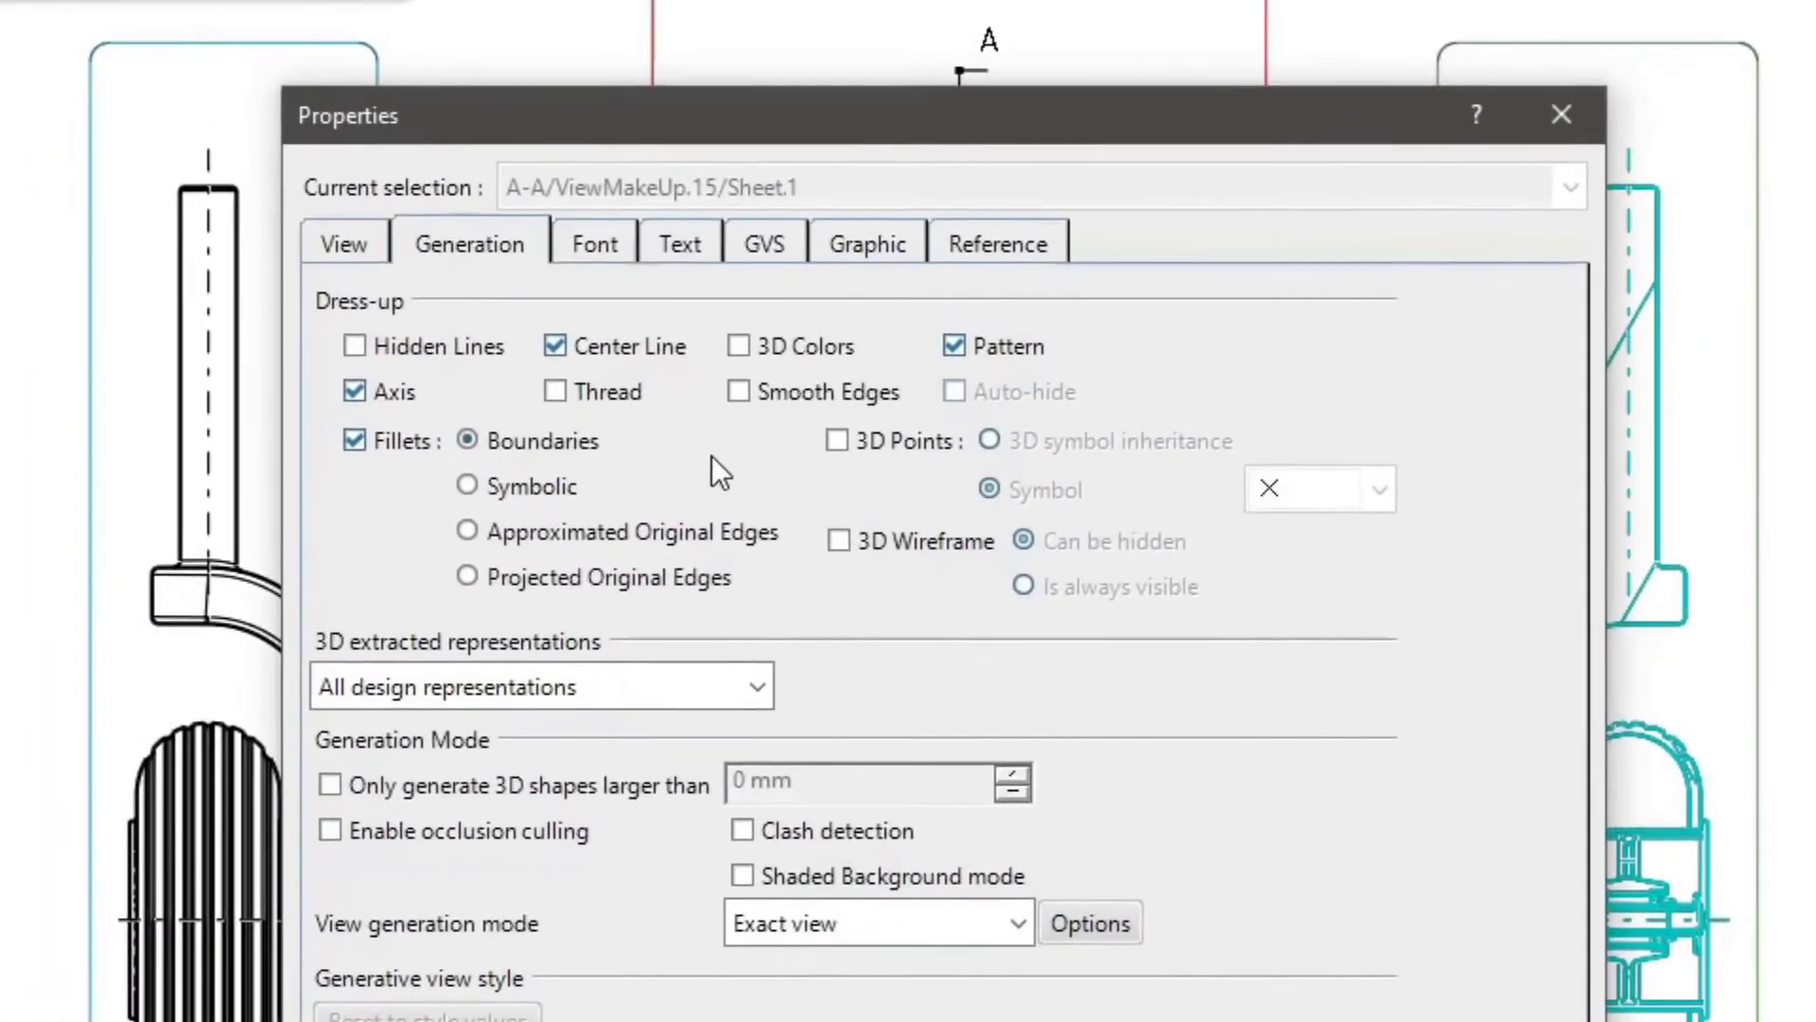
{"action": "left_click", "coordinate": [556, 389]}
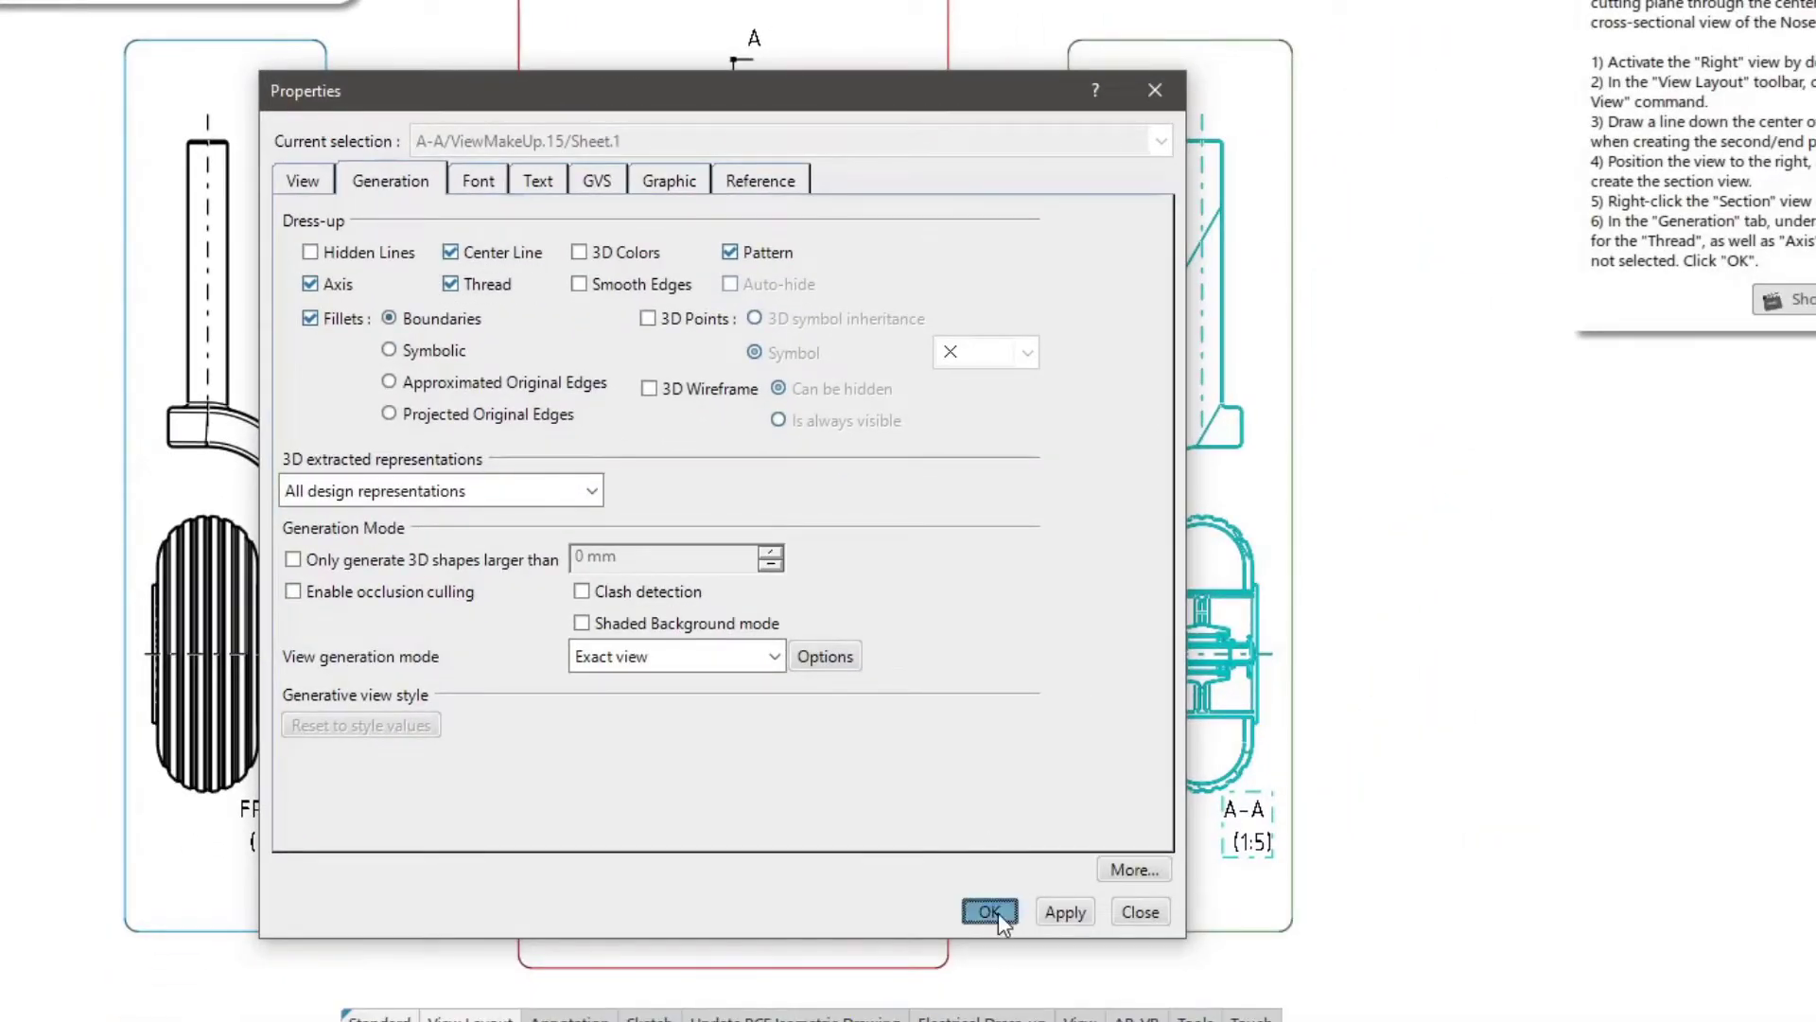
{"action": "left_click", "coordinate": [993, 912]}
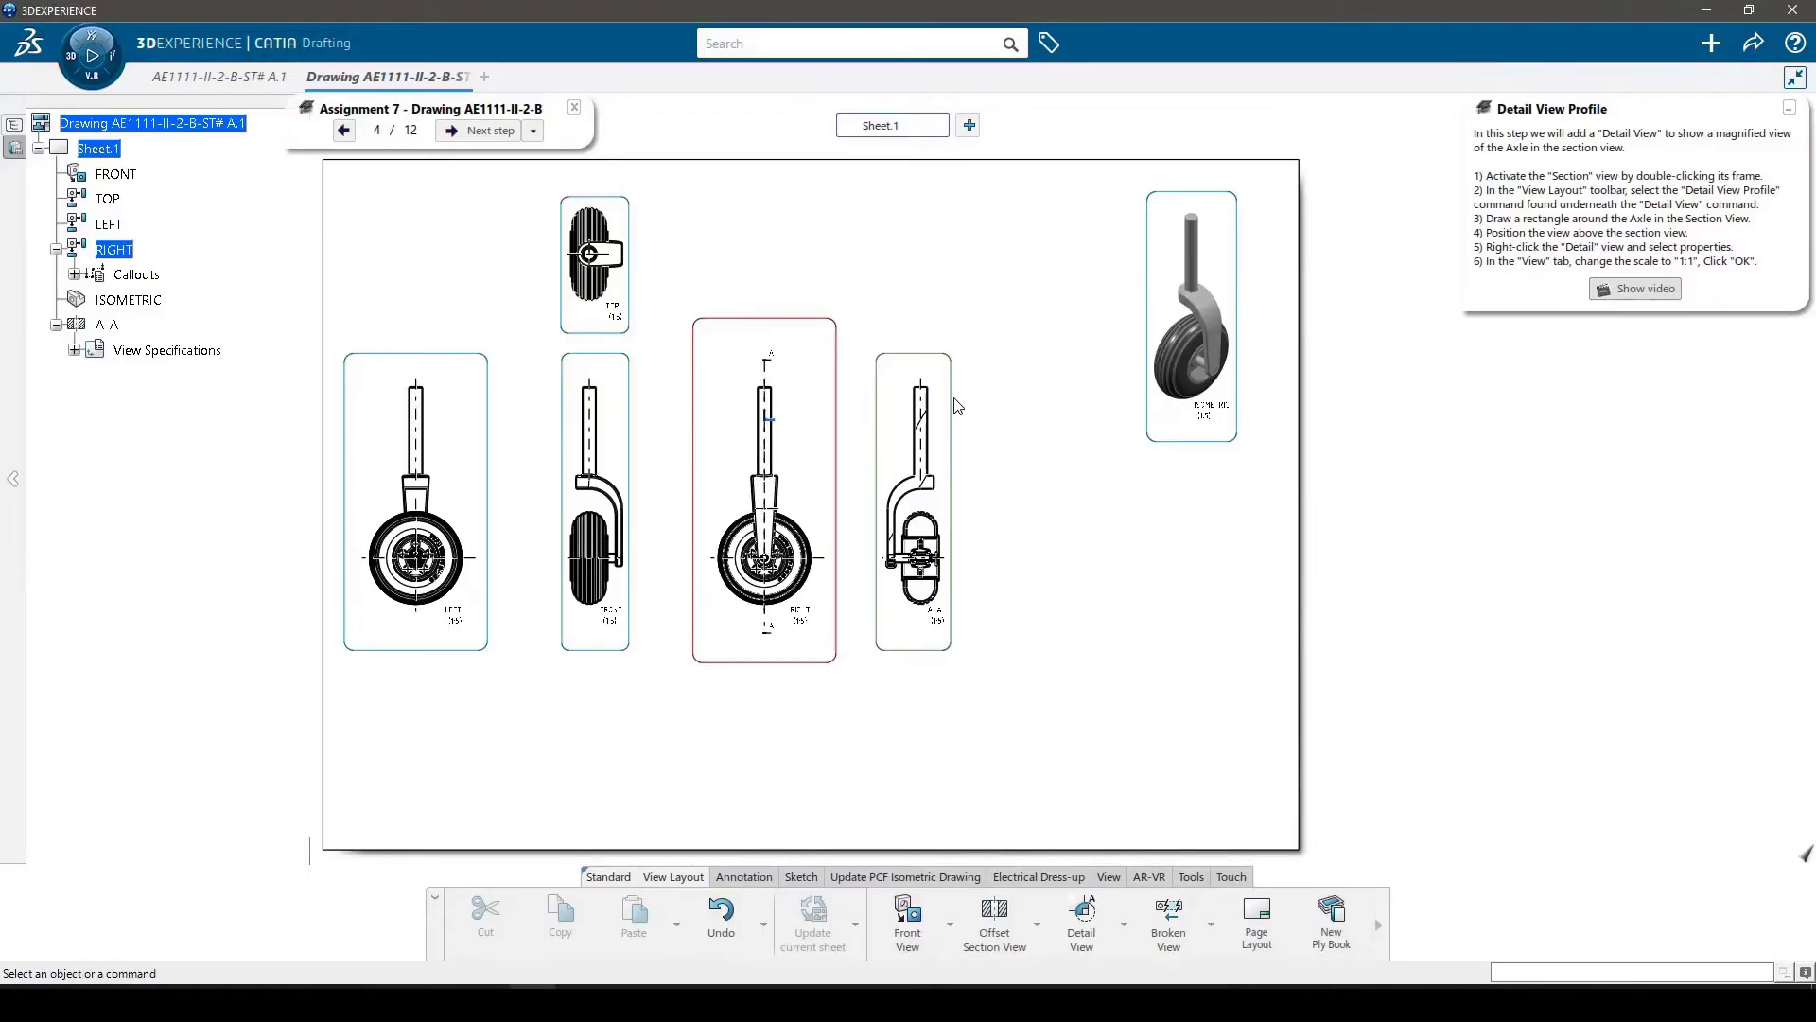
Activate section view A-A and choose the profile-bounded Detail View type
{"action": "scroll", "coordinate": [982, 442], "scroll_direction": "up", "scroll_amount": 5}
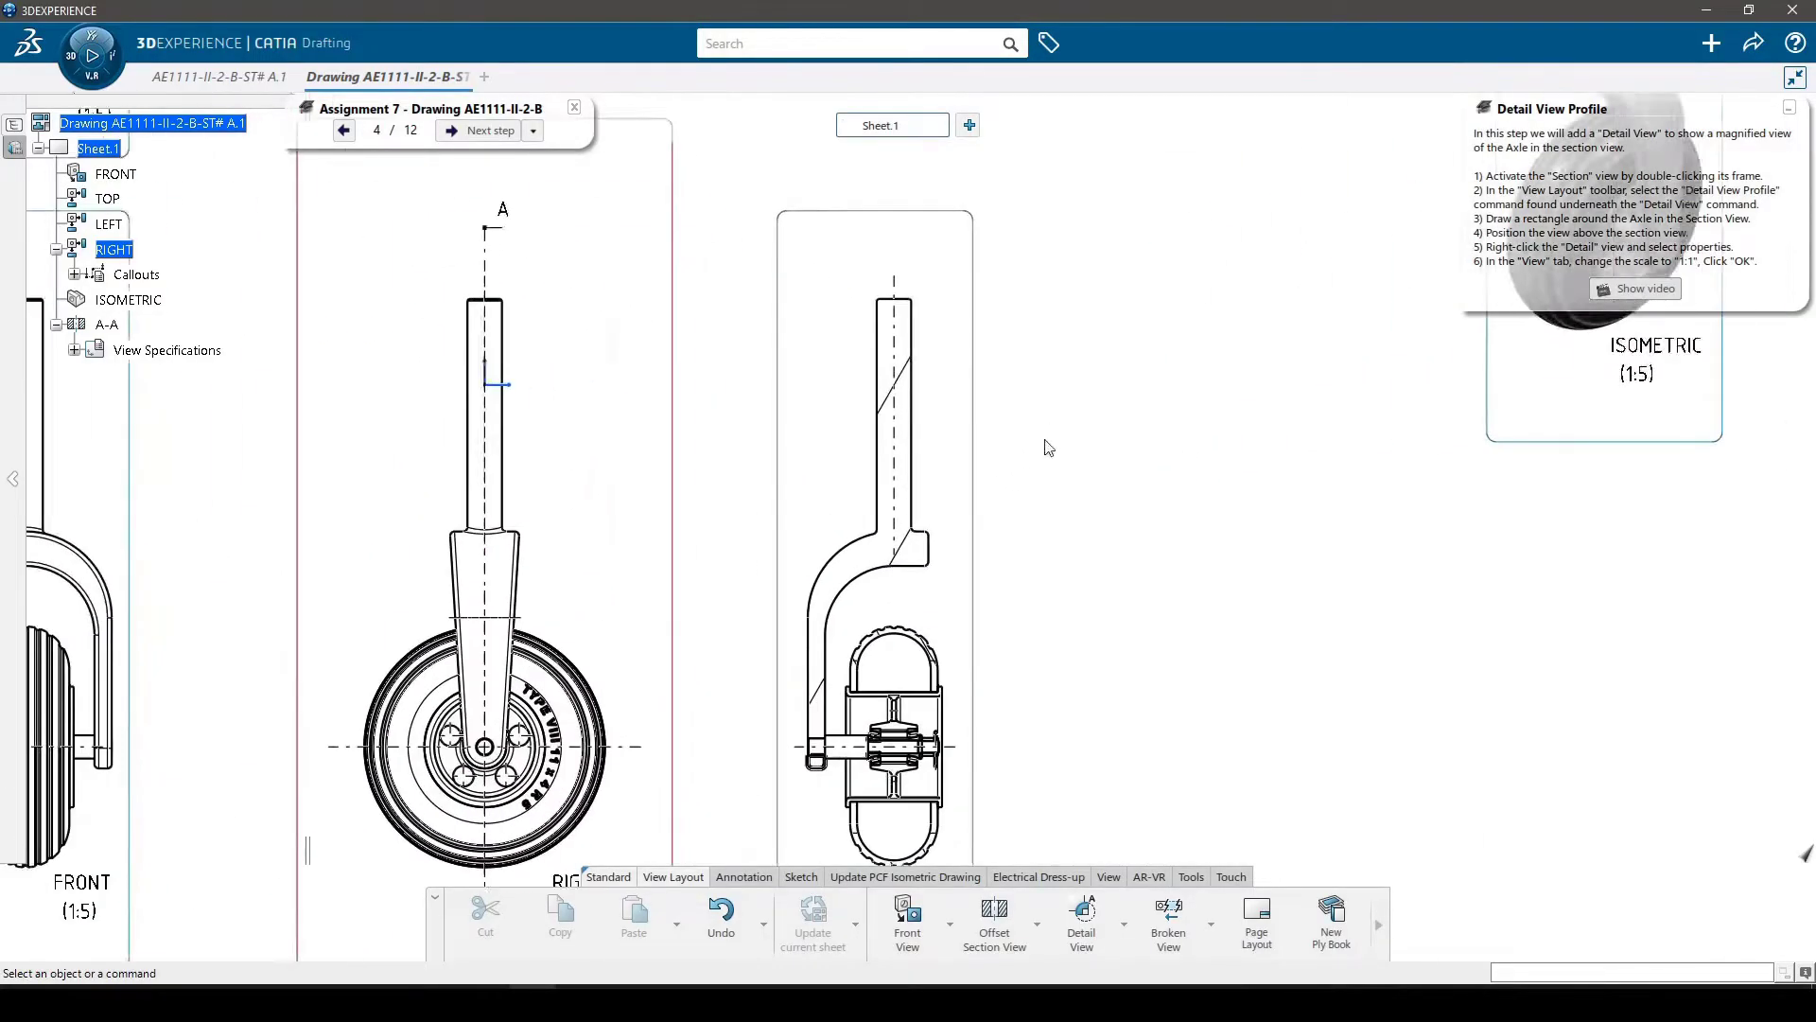
{"action": "double_click", "coordinate": [977, 378]}
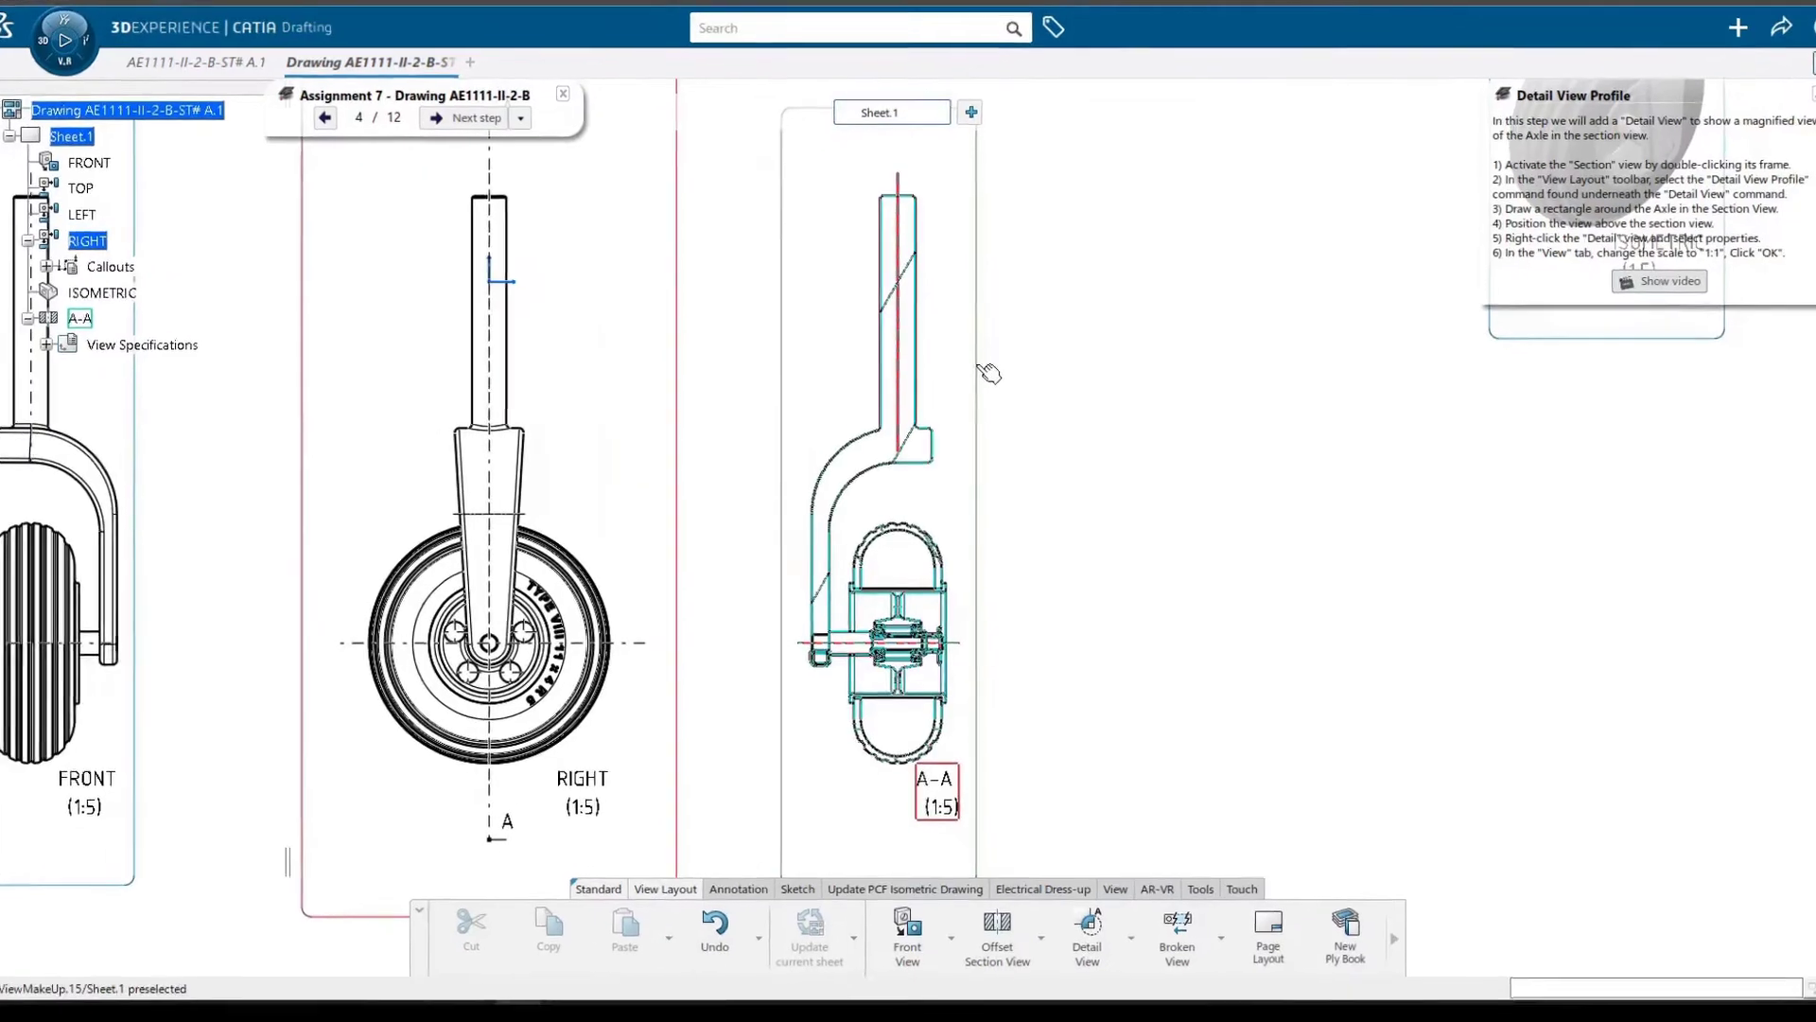
{"action": "left_click", "coordinate": [1108, 412]}
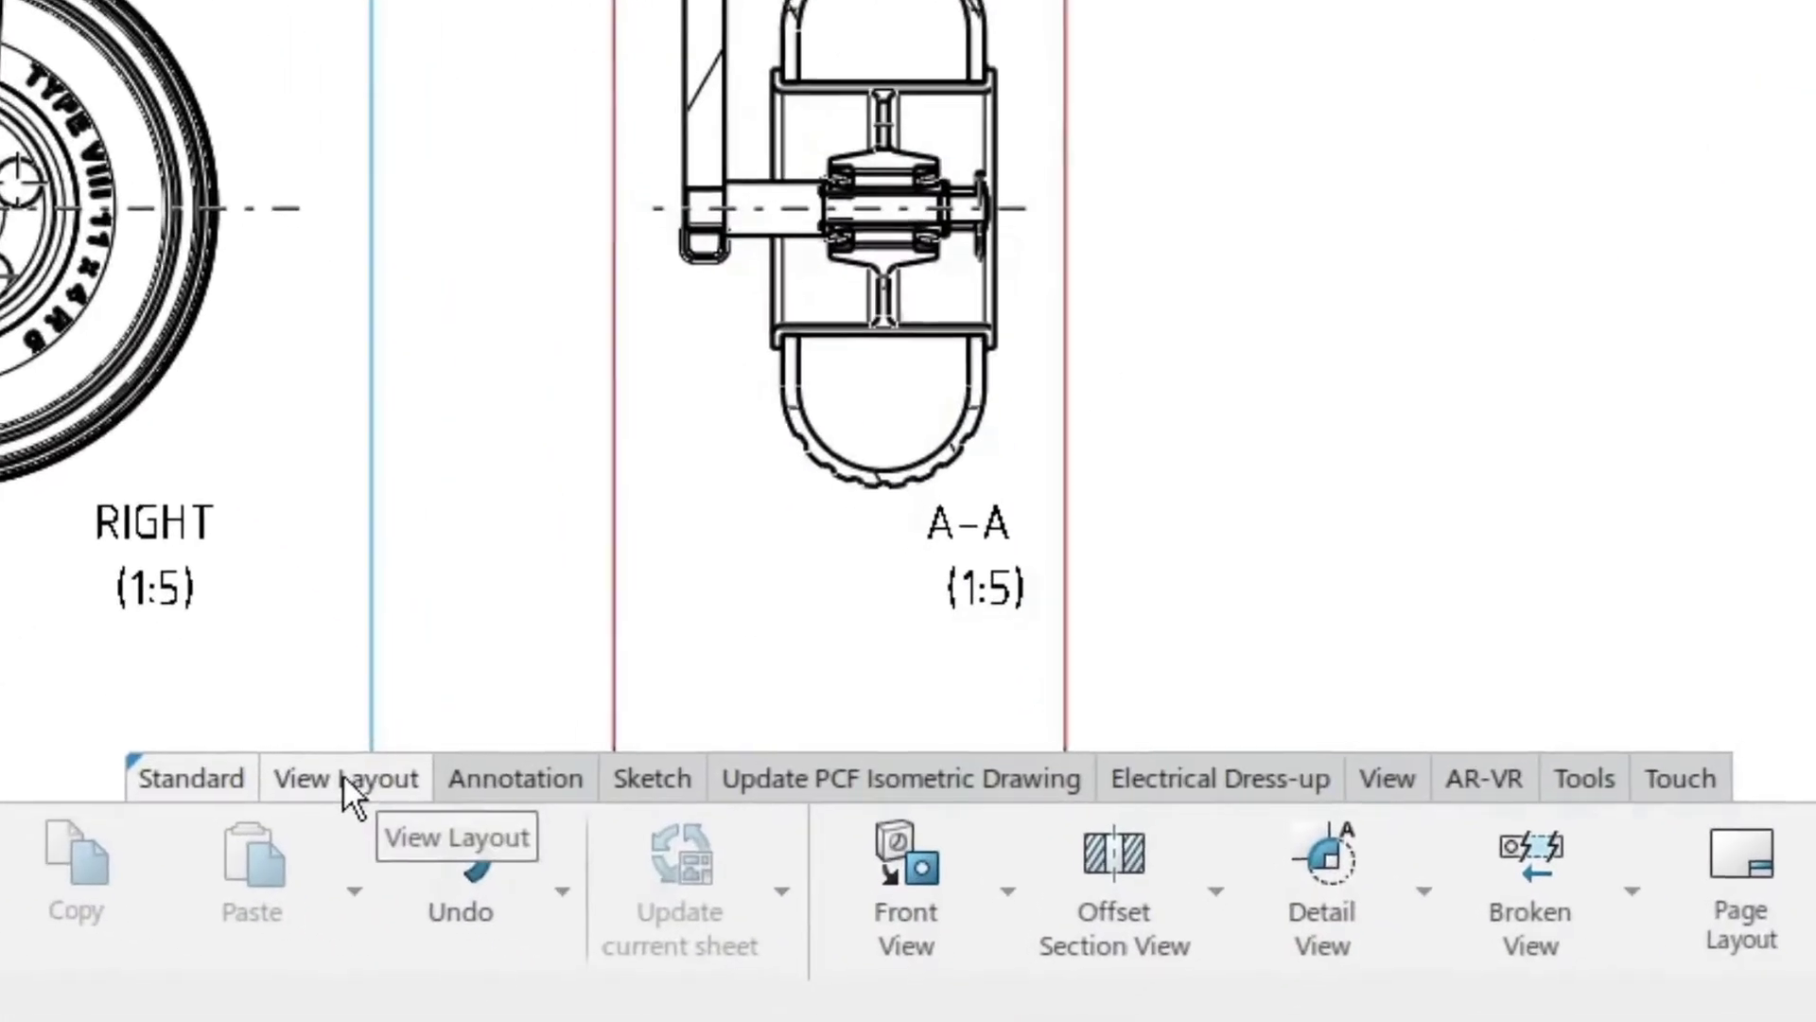
{"action": "left_click", "coordinate": [1425, 889]}
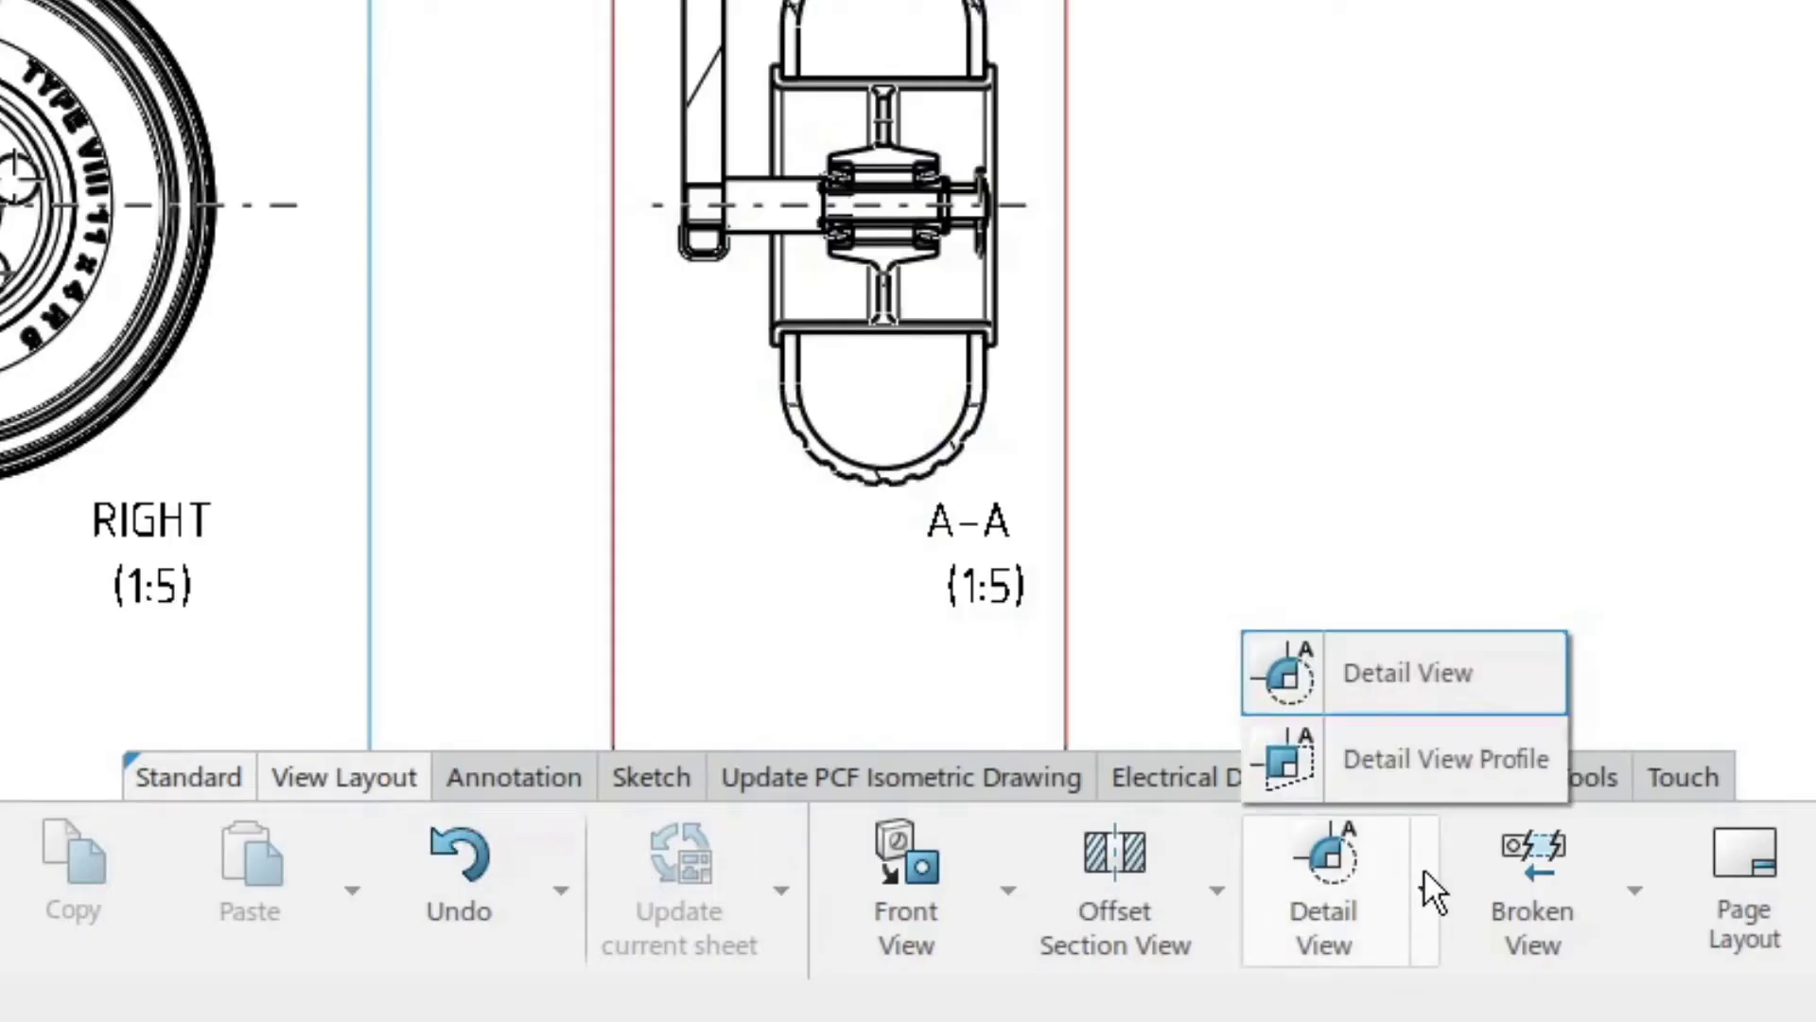
{"action": "left_click", "coordinate": [1387, 742]}
Draw a rectangular profile around the axle and place detail view B on the sheet
{"action": "mouse_move", "coordinate": [1417, 471]}
{"action": "middle_mouse_down"}
{"action": "mouse_move", "coordinate": [1419, 690]}
{"action": "mouse_move", "coordinate": [1491, 573]}
{"action": "mouse_move", "coordinate": [1524, 669]}
{"action": "middle_mouse_up"}
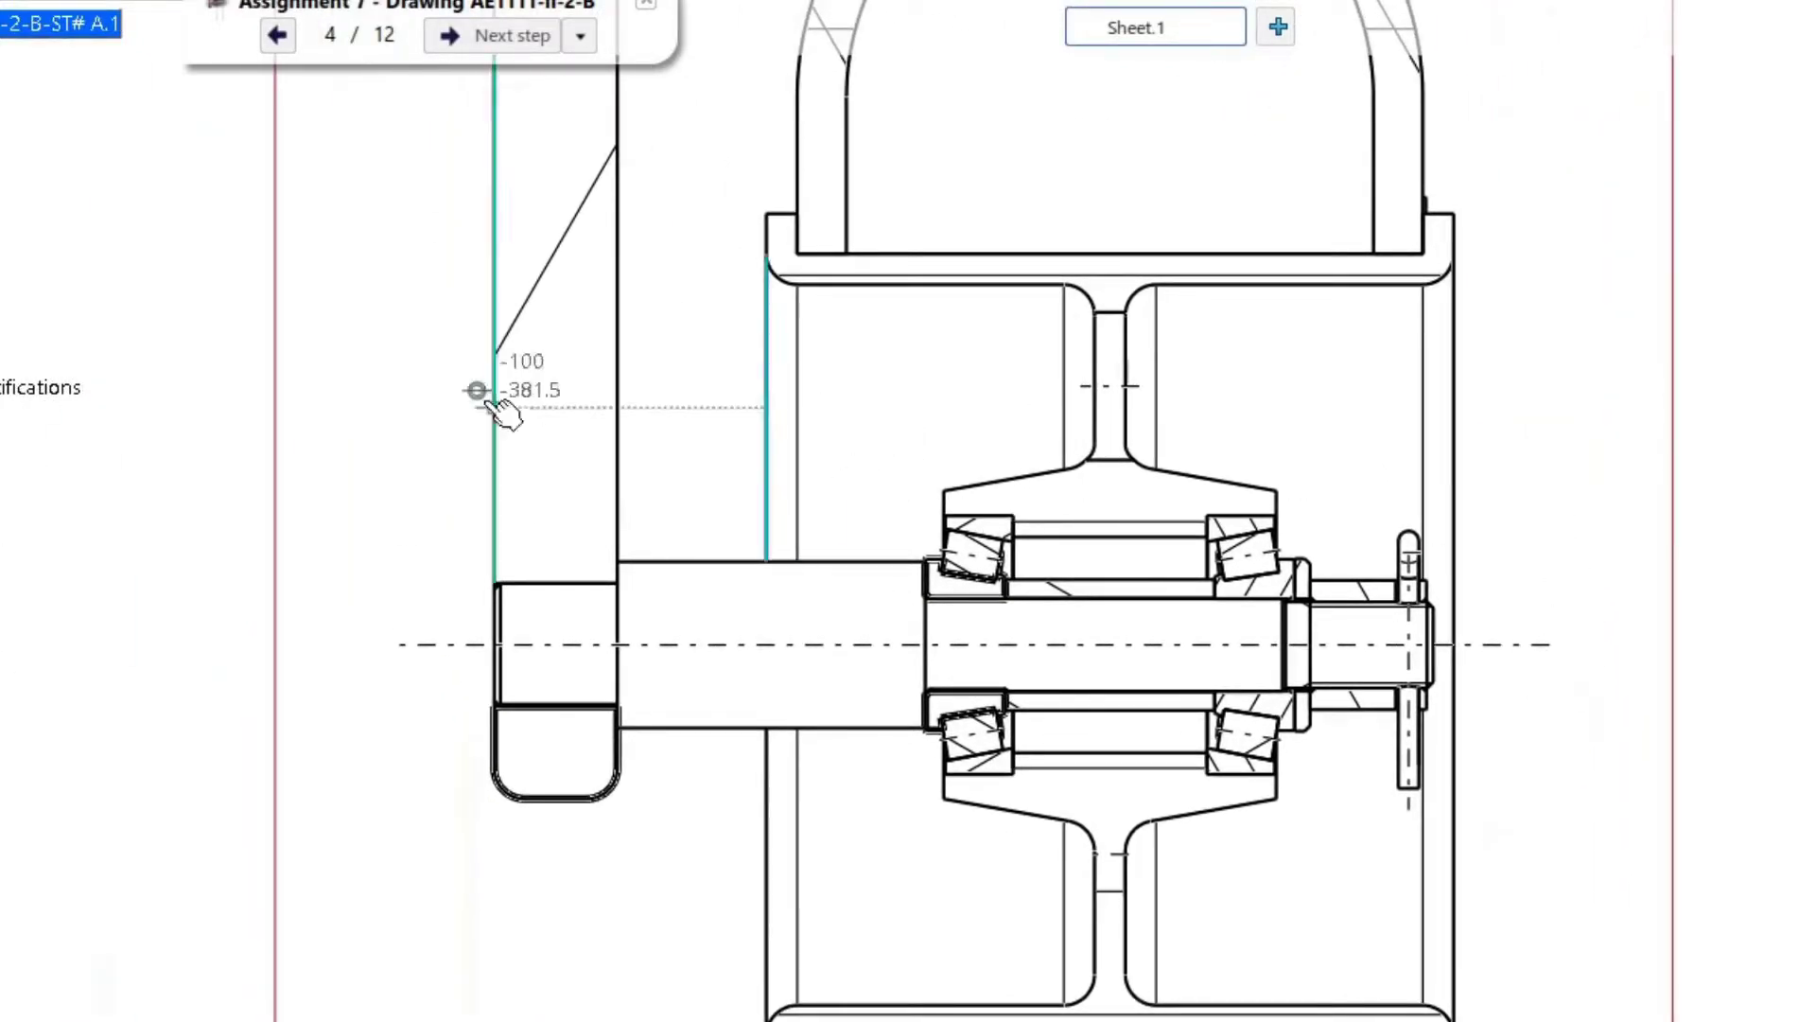
{"action": "left_click", "coordinate": [508, 333]}
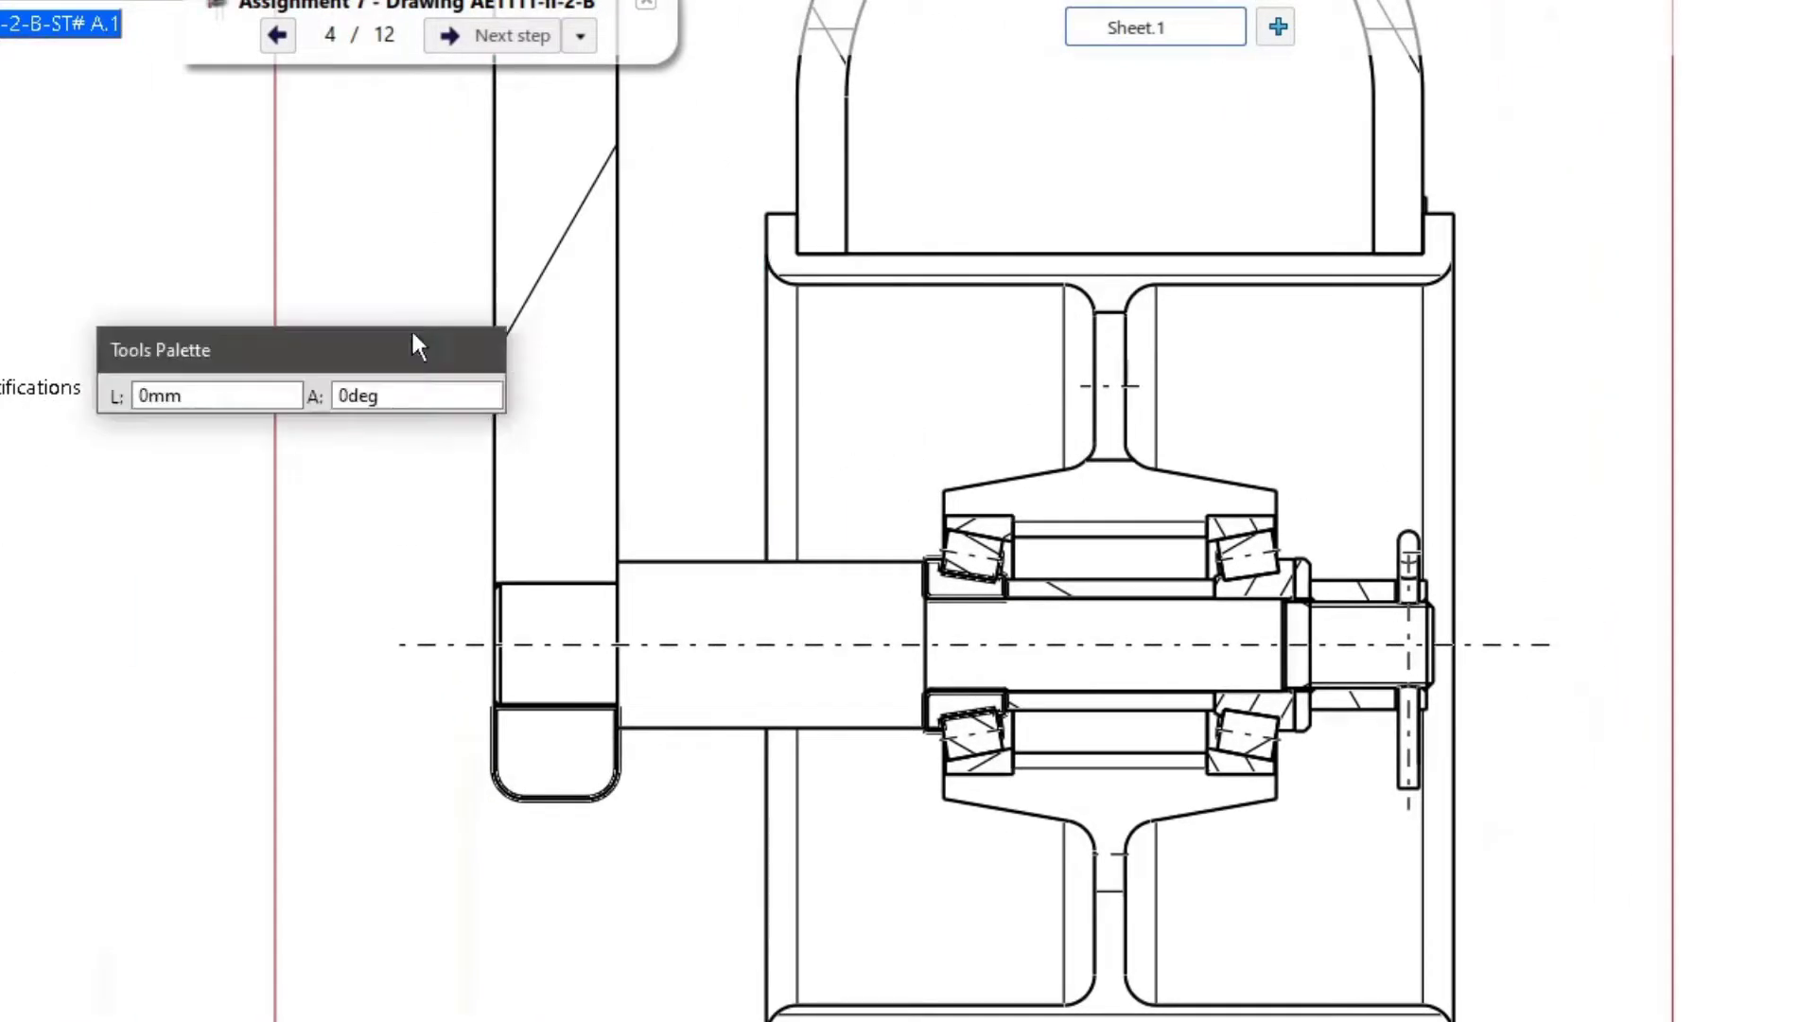
{"action": "left_click", "coordinate": [1617, 333]}
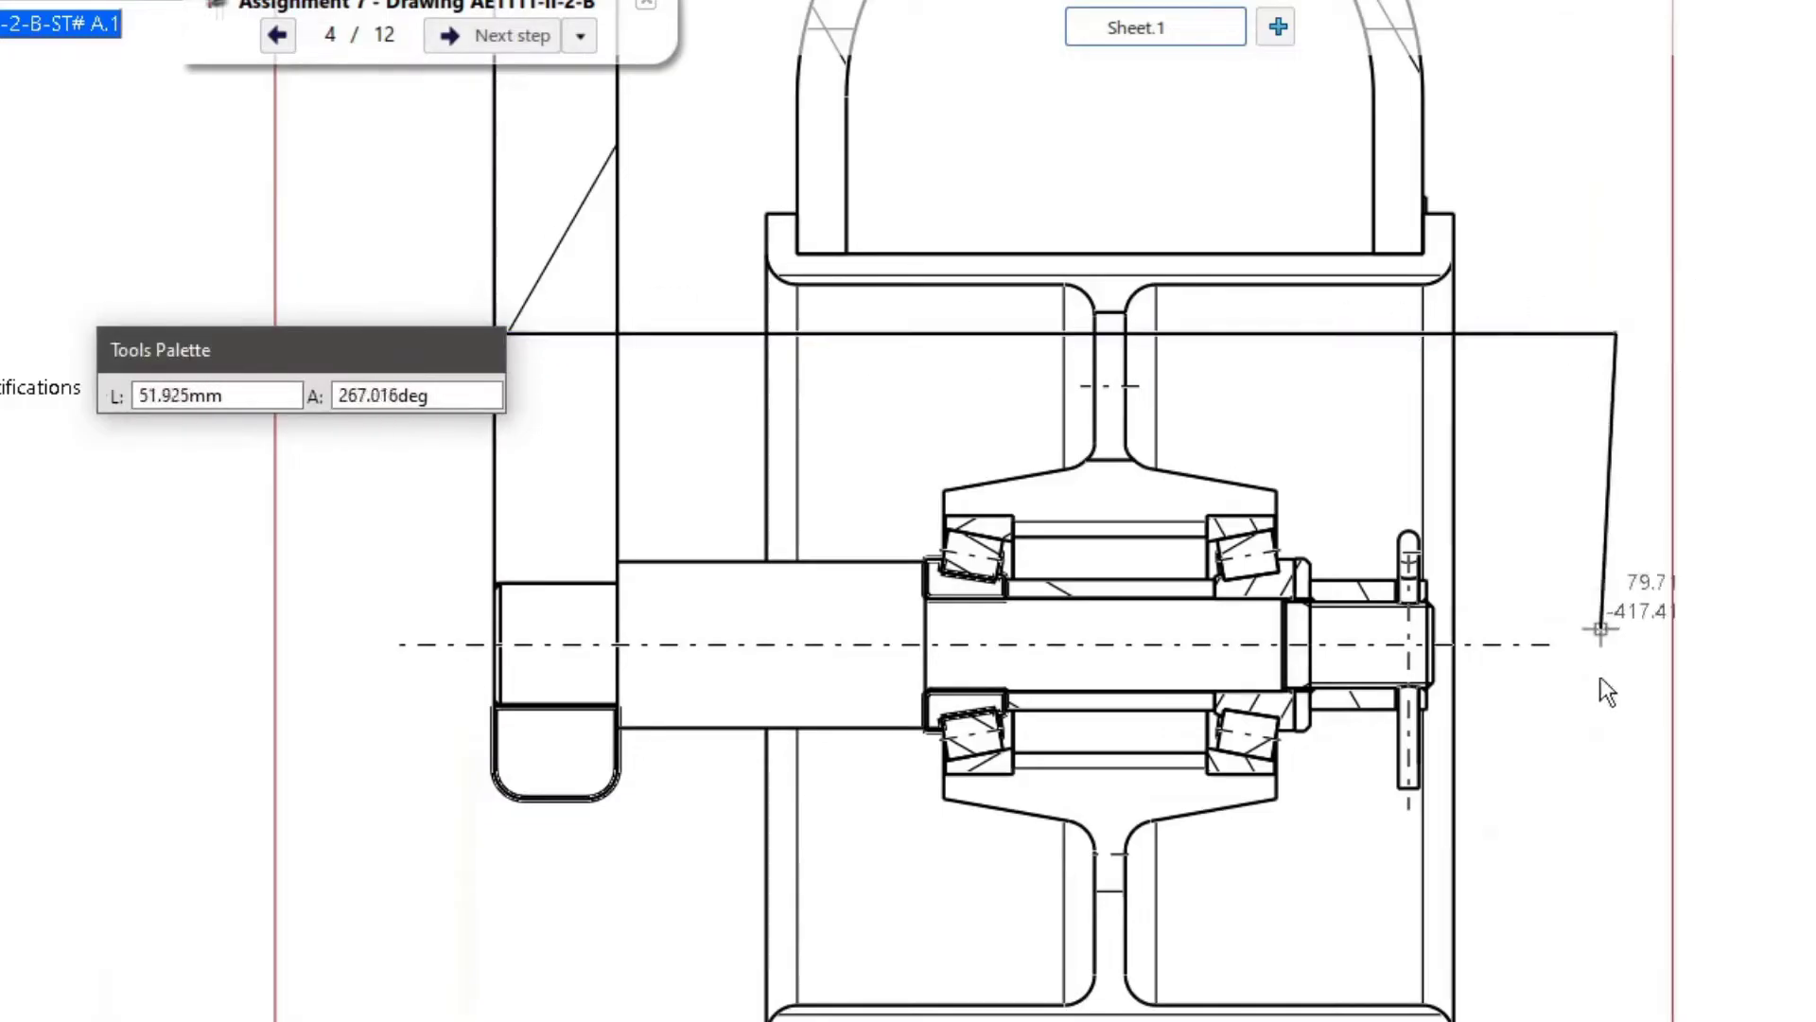
{"action": "left_click", "coordinate": [1617, 903]}
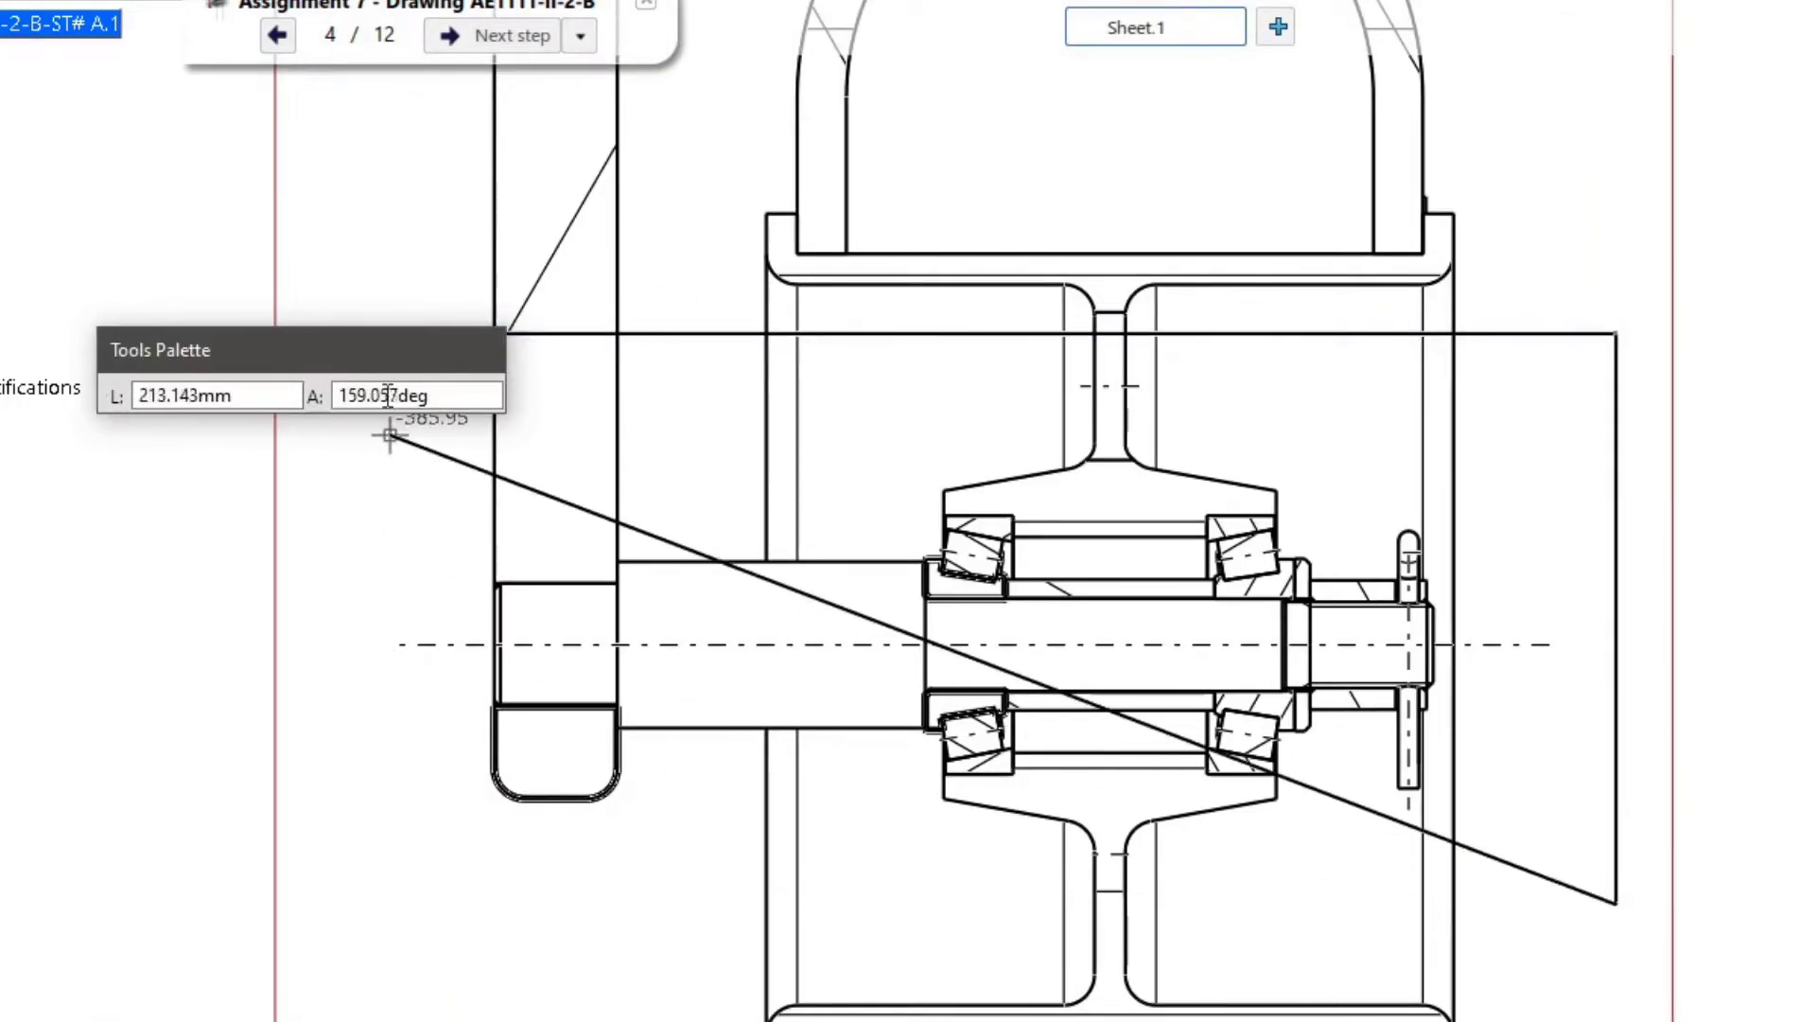
{"action": "left_click_drag", "start_coordinate": [373, 352], "coordinate": [169, 241]}
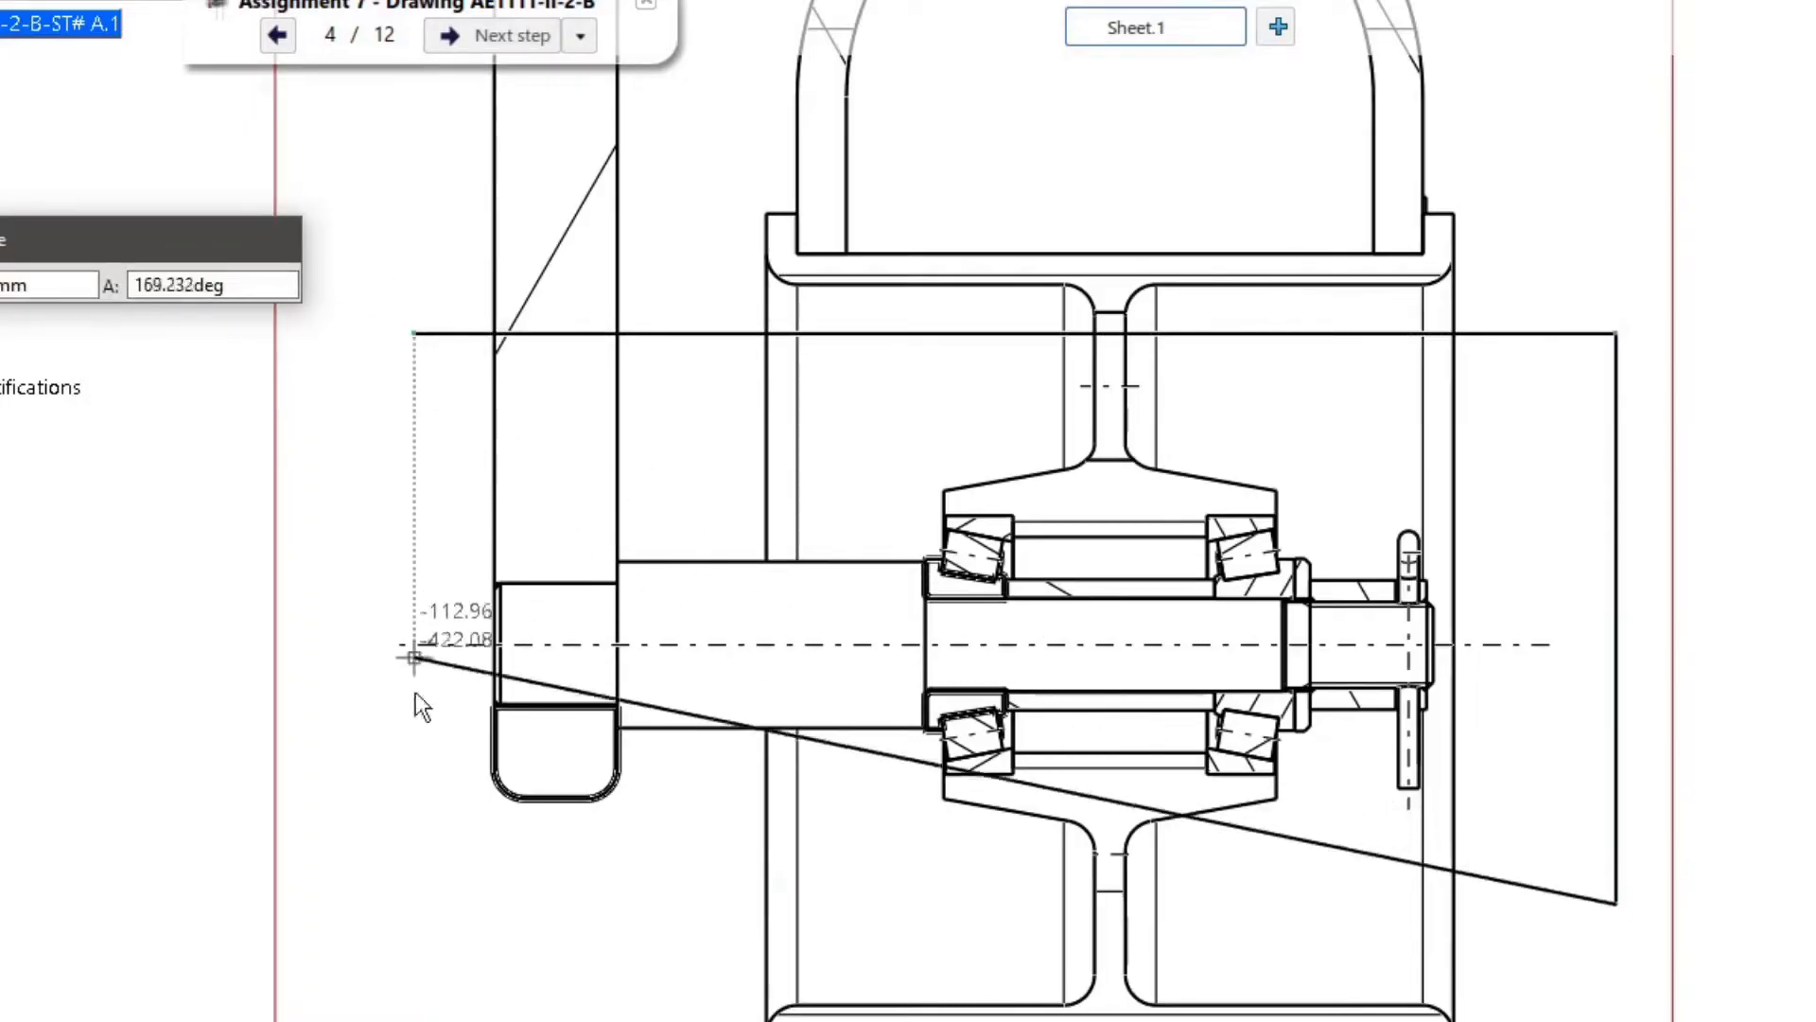
{"action": "left_click", "coordinate": [415, 902]}
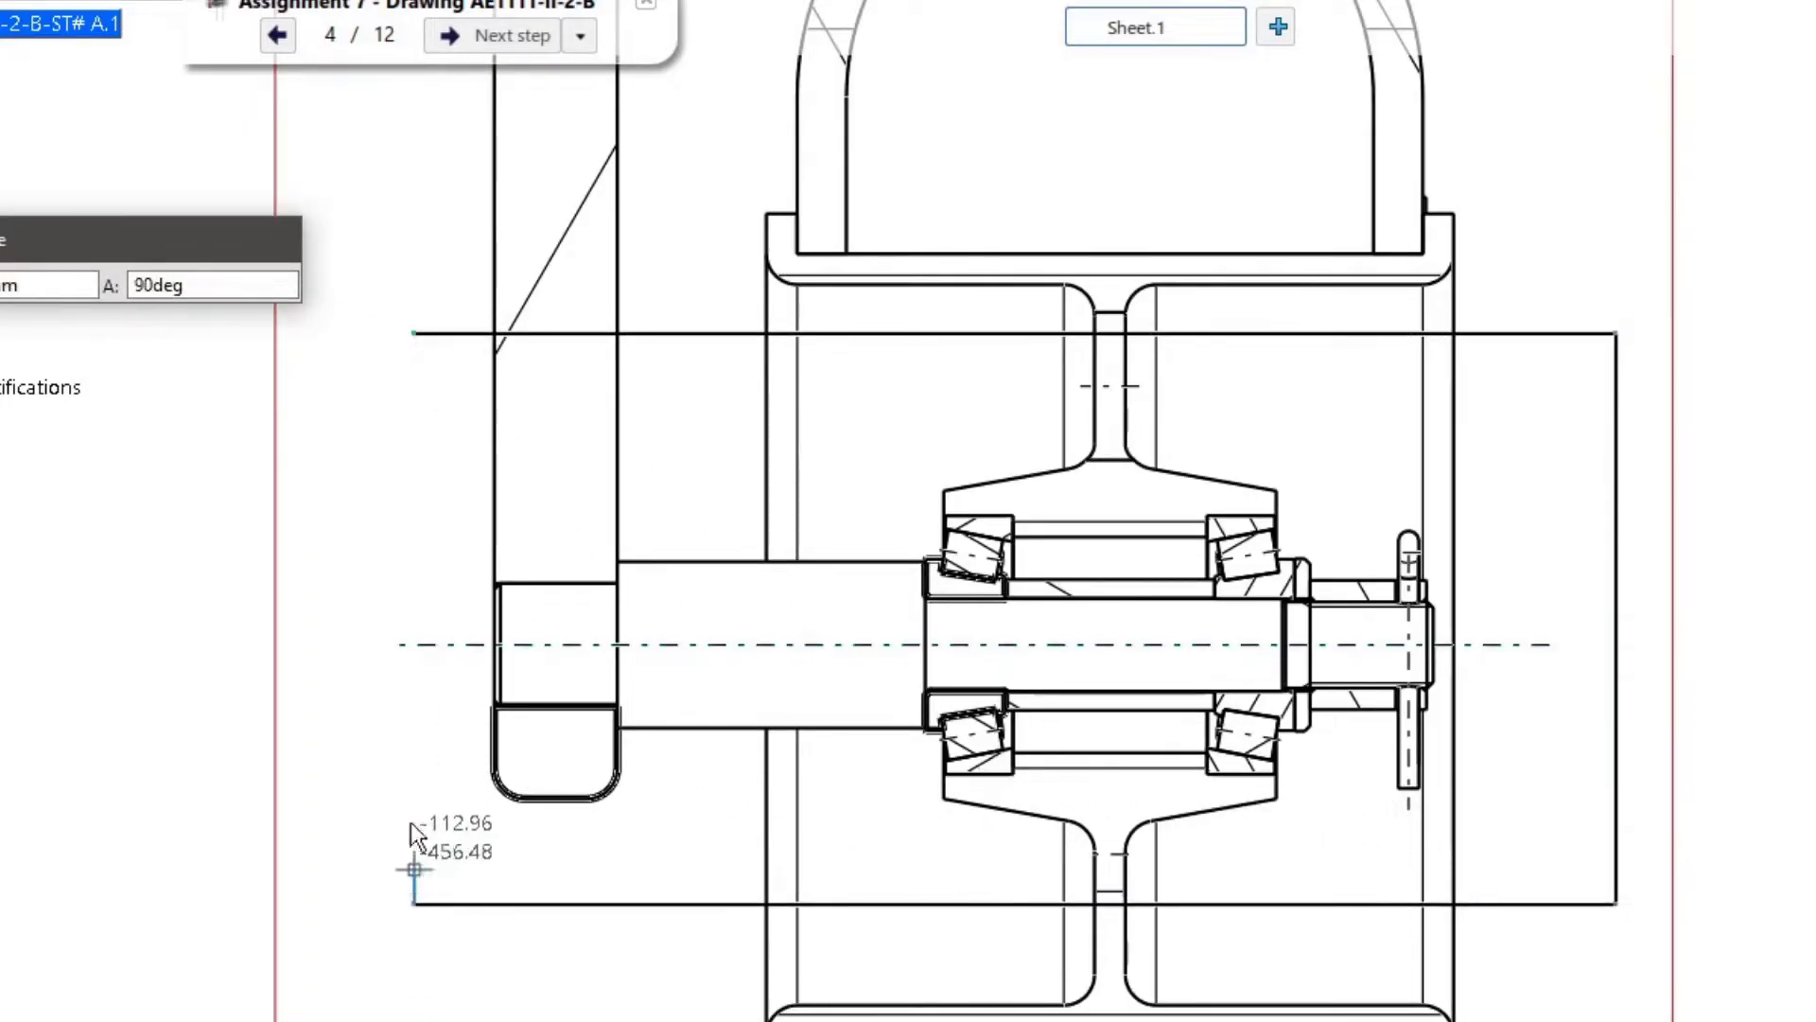
{"action": "left_click", "coordinate": [413, 332]}
{"action": "scroll", "coordinate": [1064, 483], "scroll_direction": "down", "scroll_amount": 4}
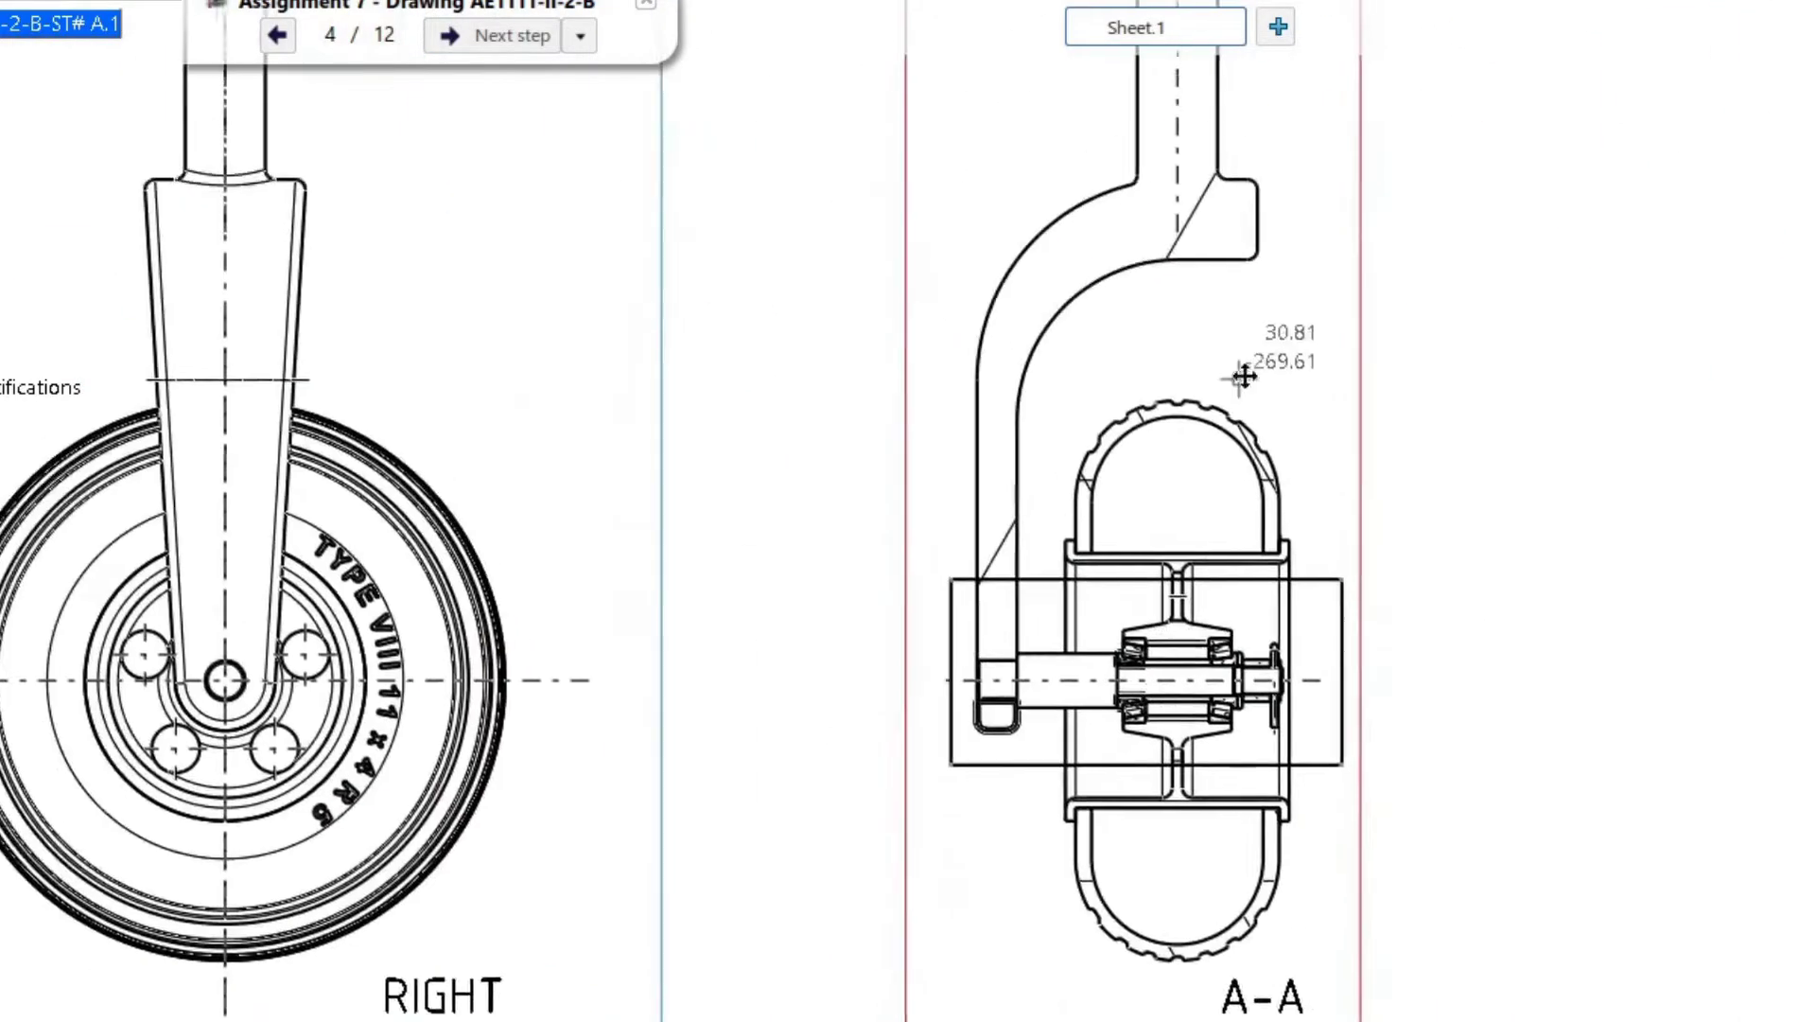
{"action": "left_click", "coordinate": [1026, 541]}
Set detail view B's scale to 1:1 and move it down-left on the sheet
{"action": "right_click", "coordinate": [980, 452]}
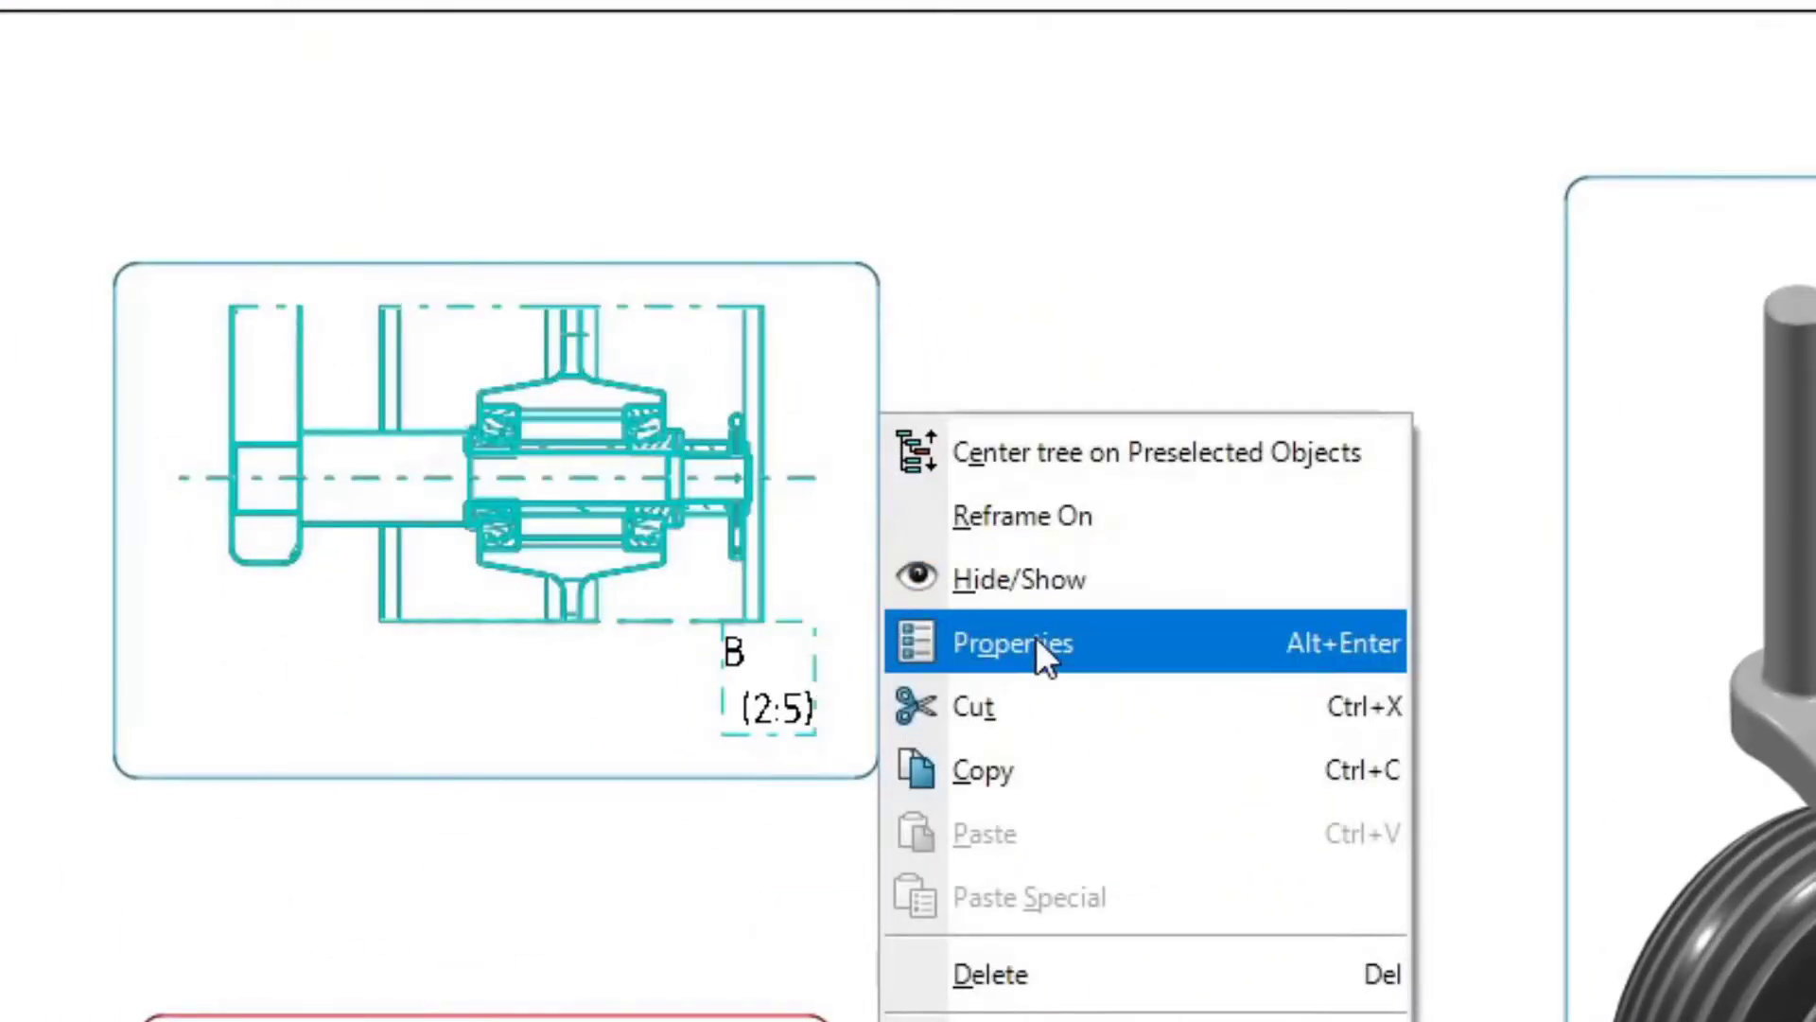
{"action": "left_click", "coordinate": [1036, 637]}
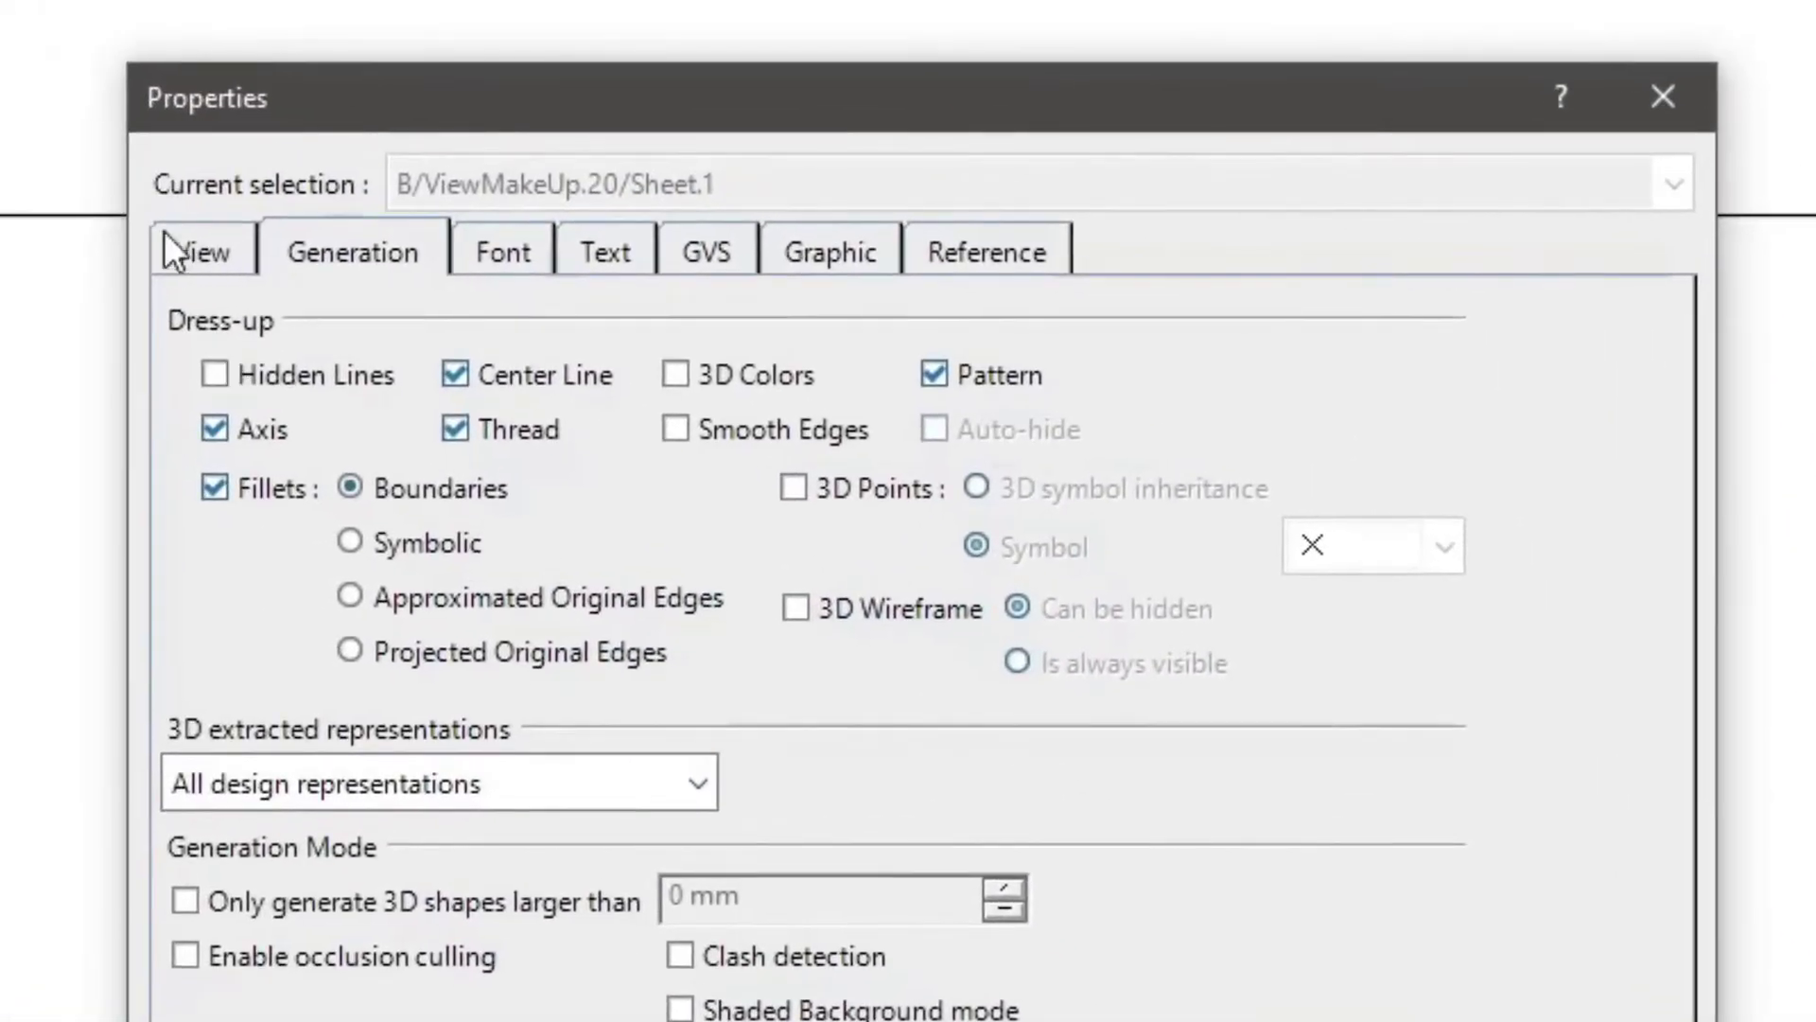
{"action": "left_click", "coordinate": [188, 252]}
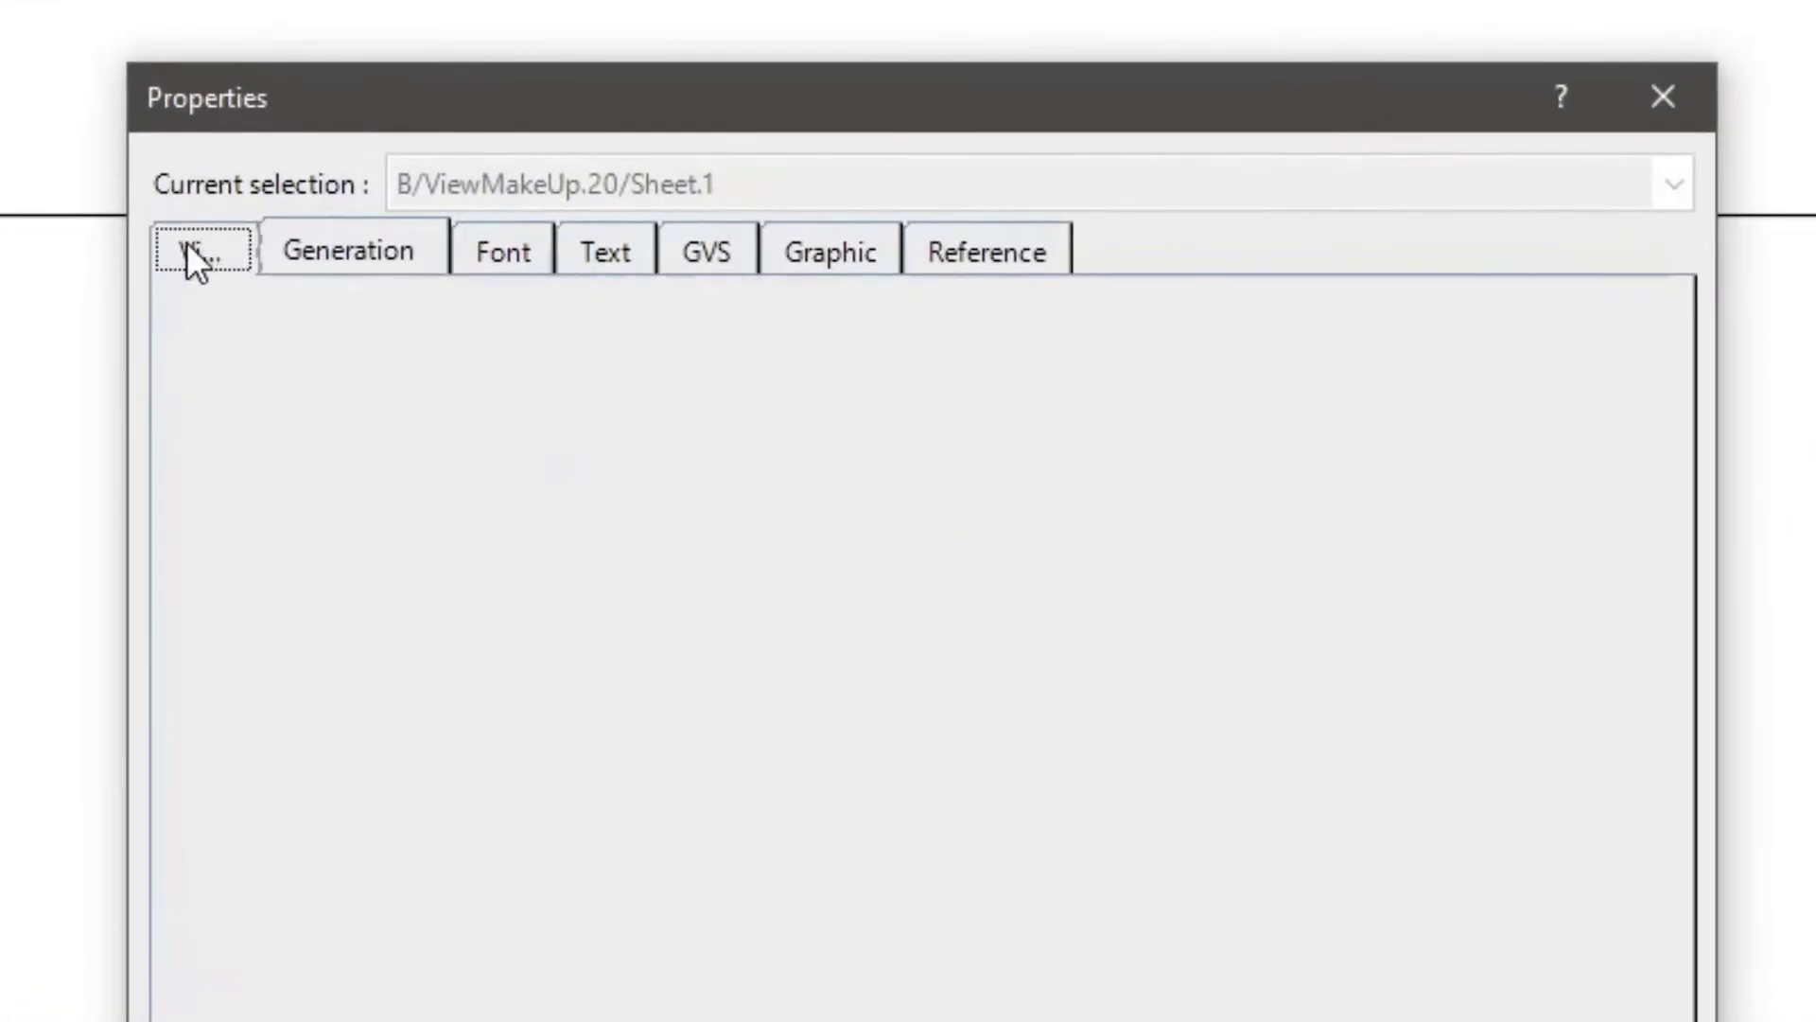
{"action": "double_click", "coordinate": [407, 580]}
{"action": "type", "text": "1:1"}
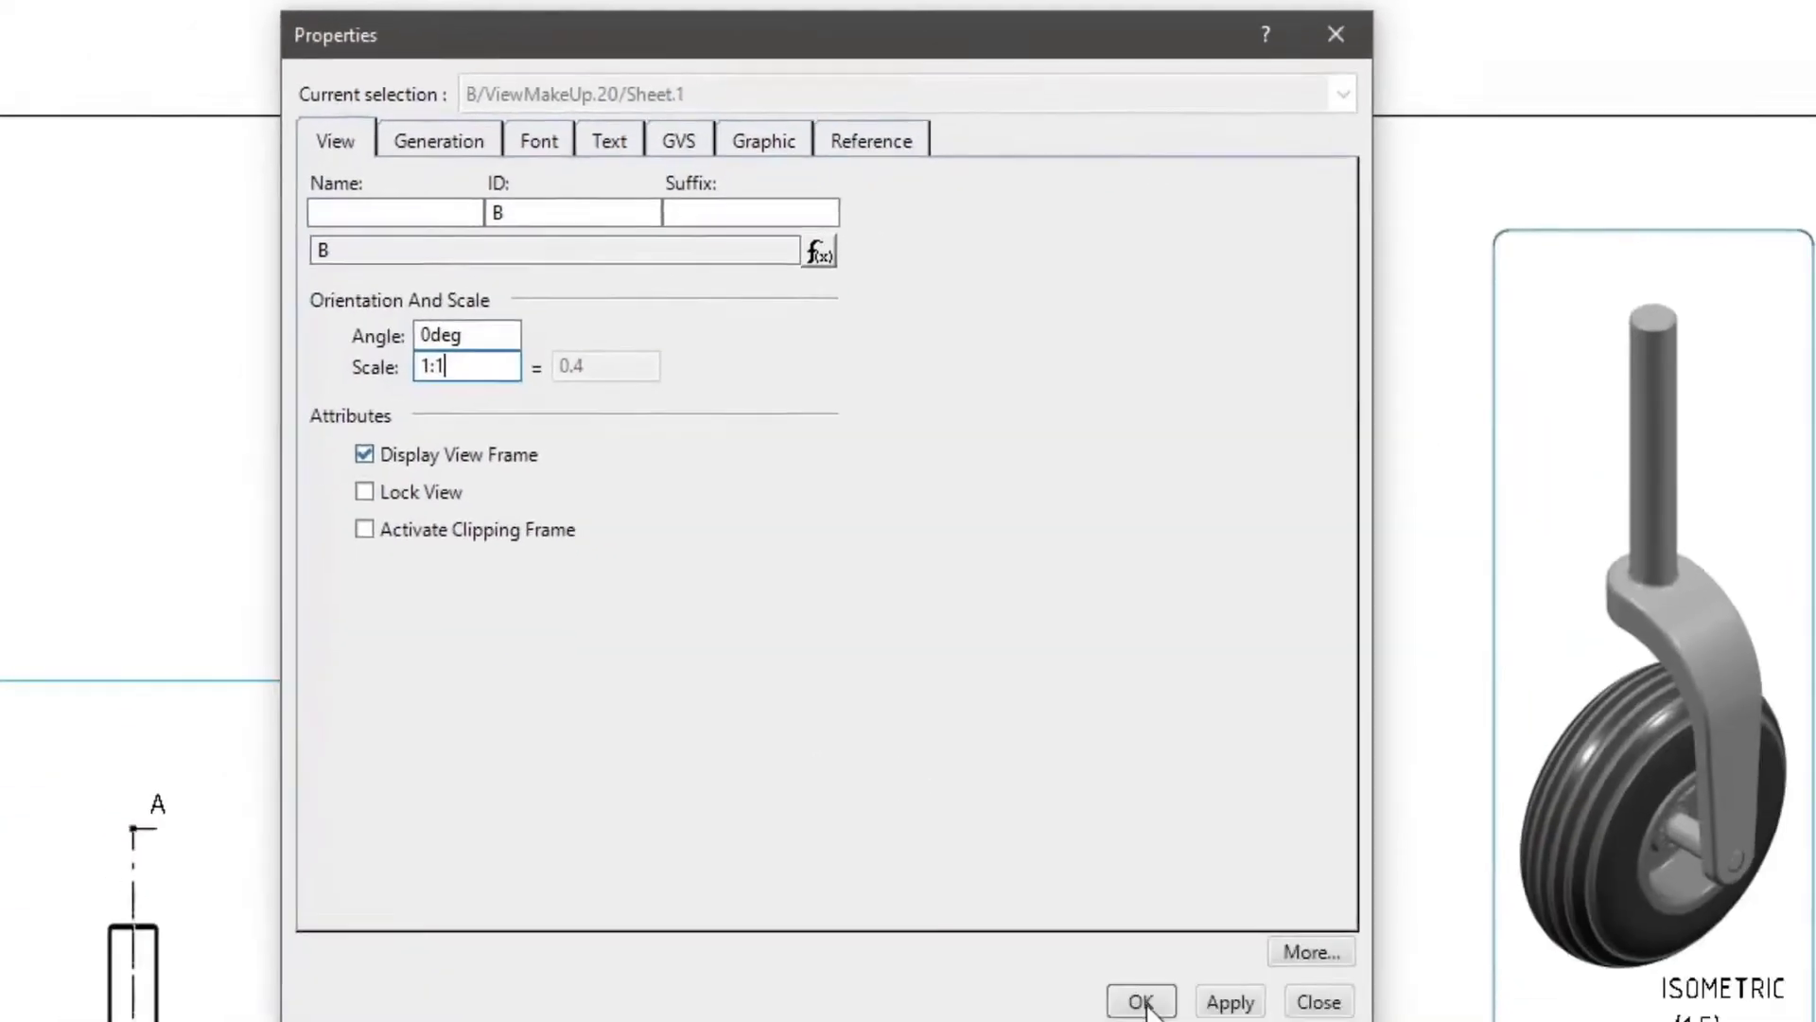
{"action": "left_click", "coordinate": [1139, 974]}
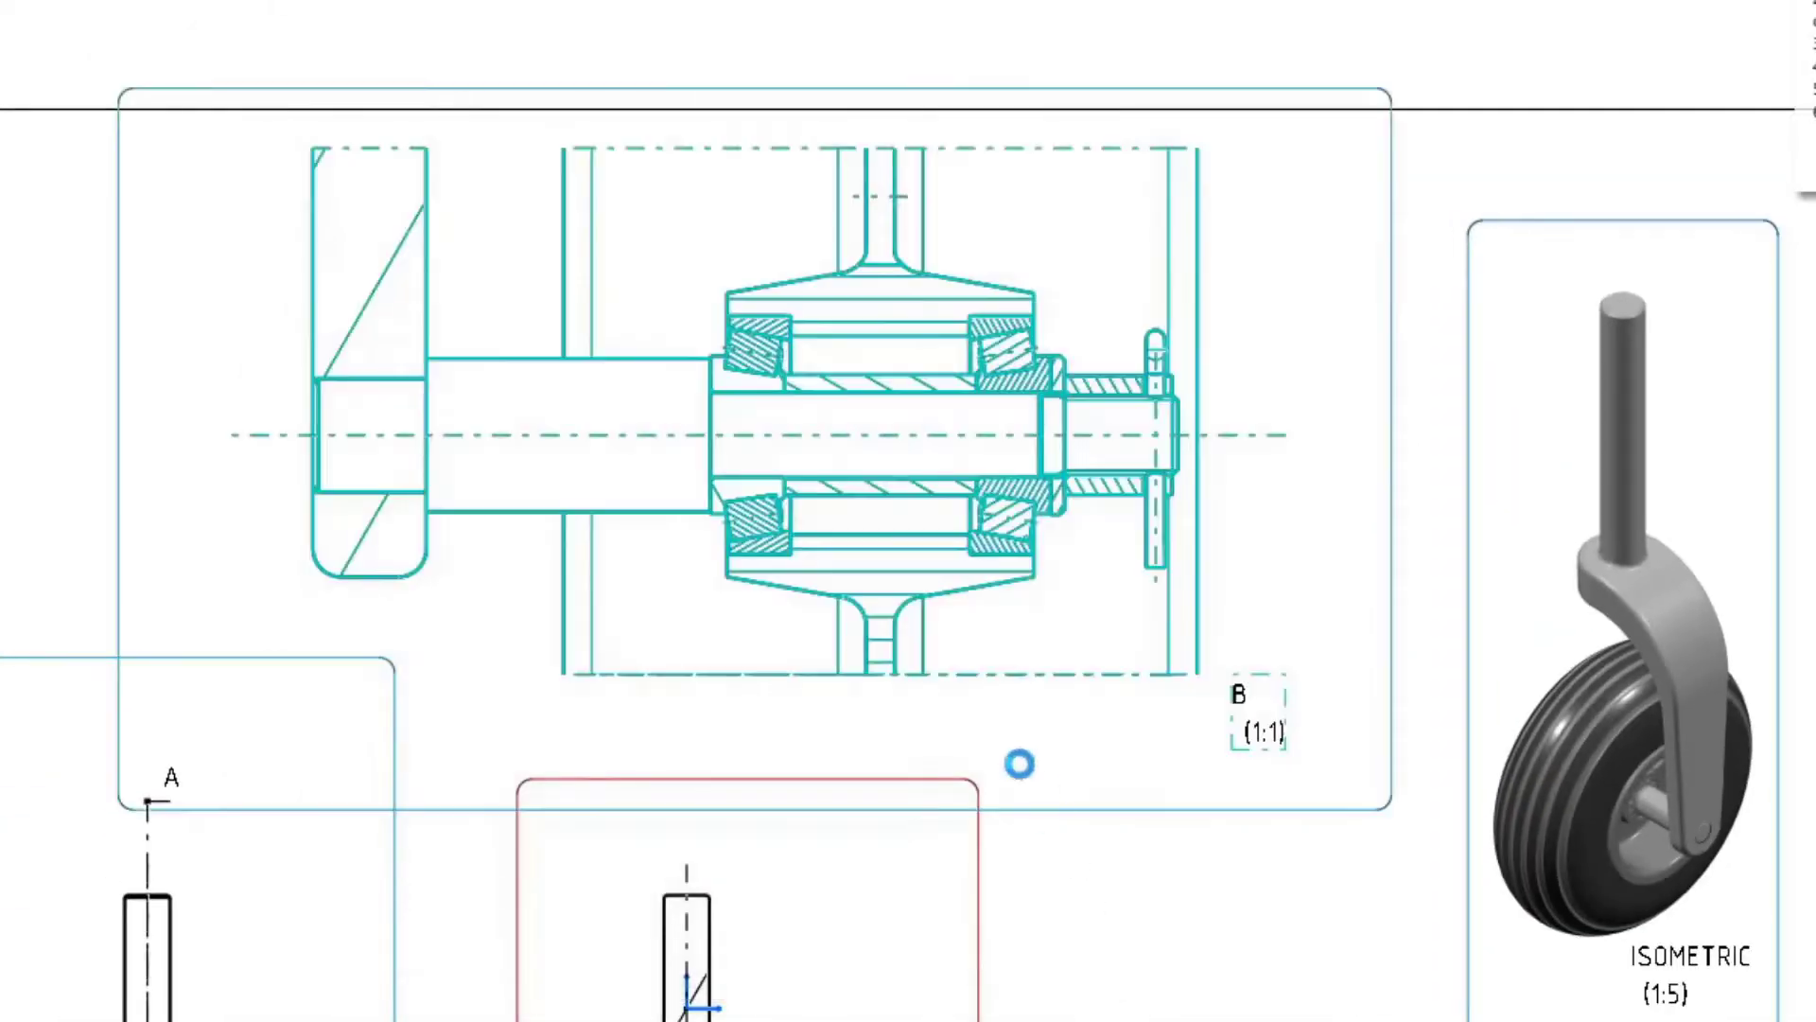
{"action": "scroll", "coordinate": [1038, 775], "scroll_direction": "down", "scroll_amount": 2}
{"action": "left_click_drag", "start_coordinate": [968, 671], "coordinate": [907, 733]}
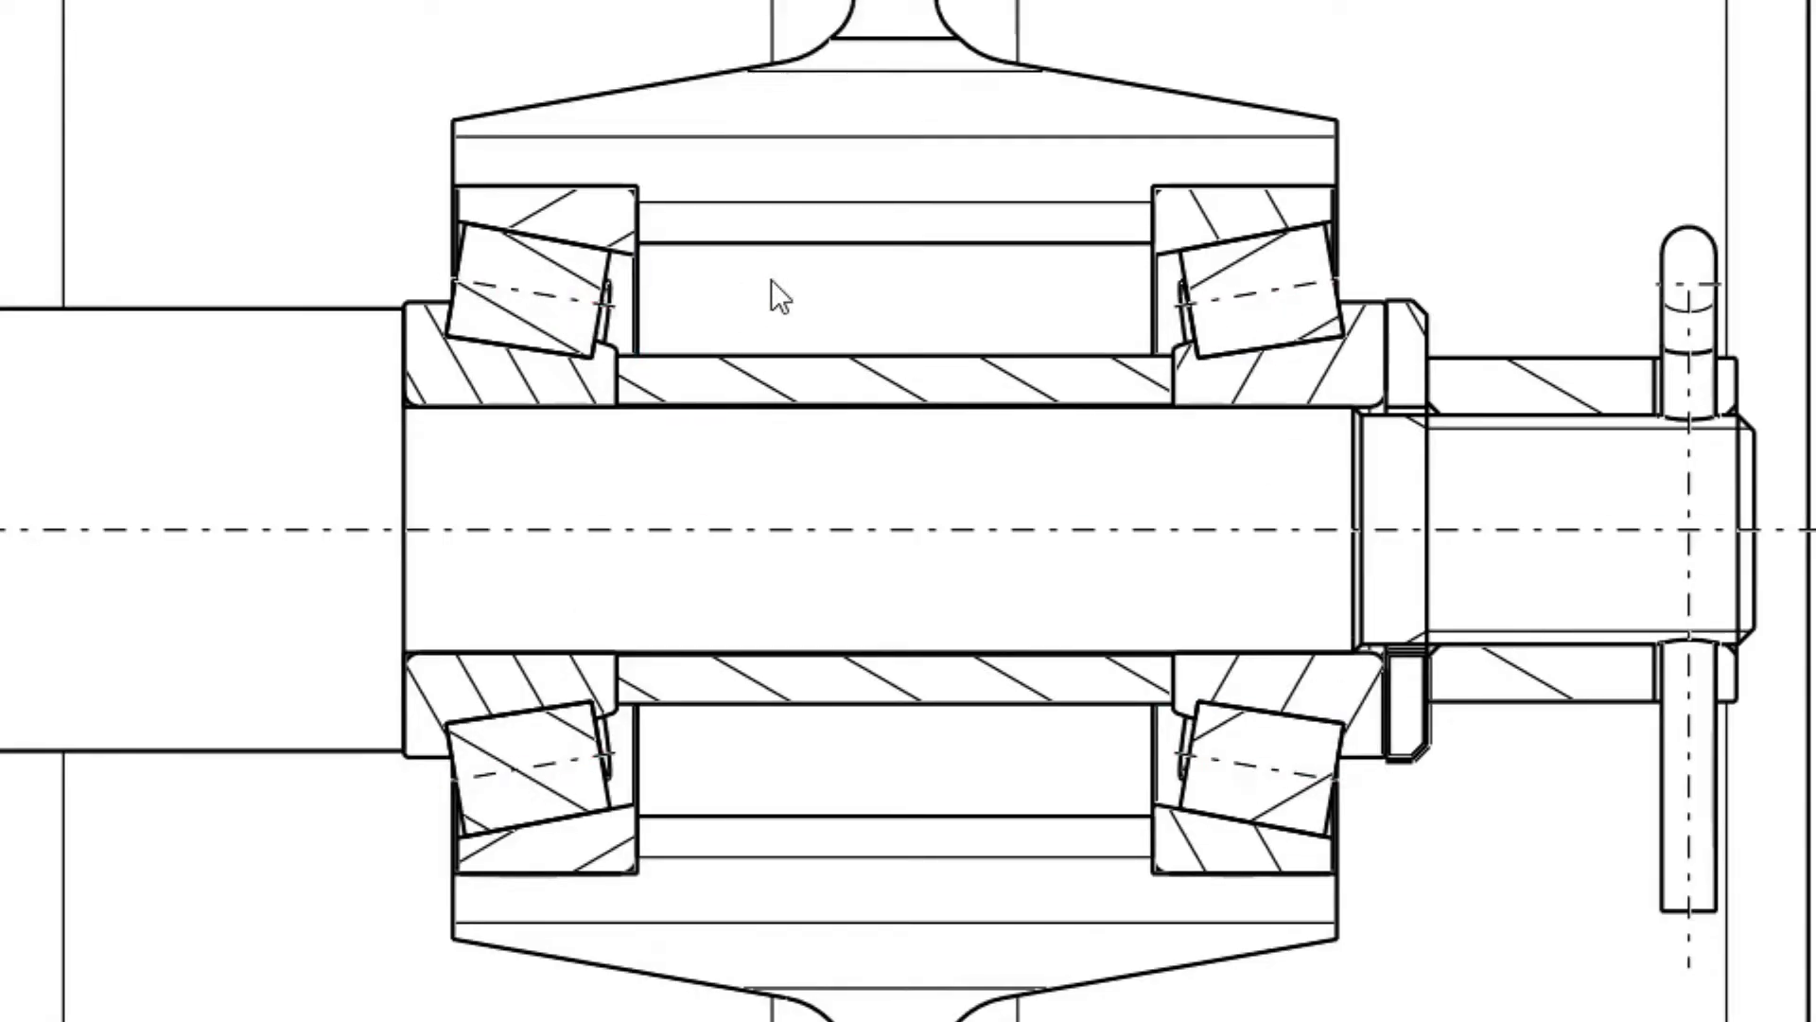
Delete the hatching of all four tapered bearing rollers in detail view B
{"action": "left_click", "coordinate": [586, 303]}
{"action": "left_click", "coordinate": [1221, 265]}
{"action": "left_click", "coordinate": [1229, 740]}
{"action": "left_click", "coordinate": [497, 756]}
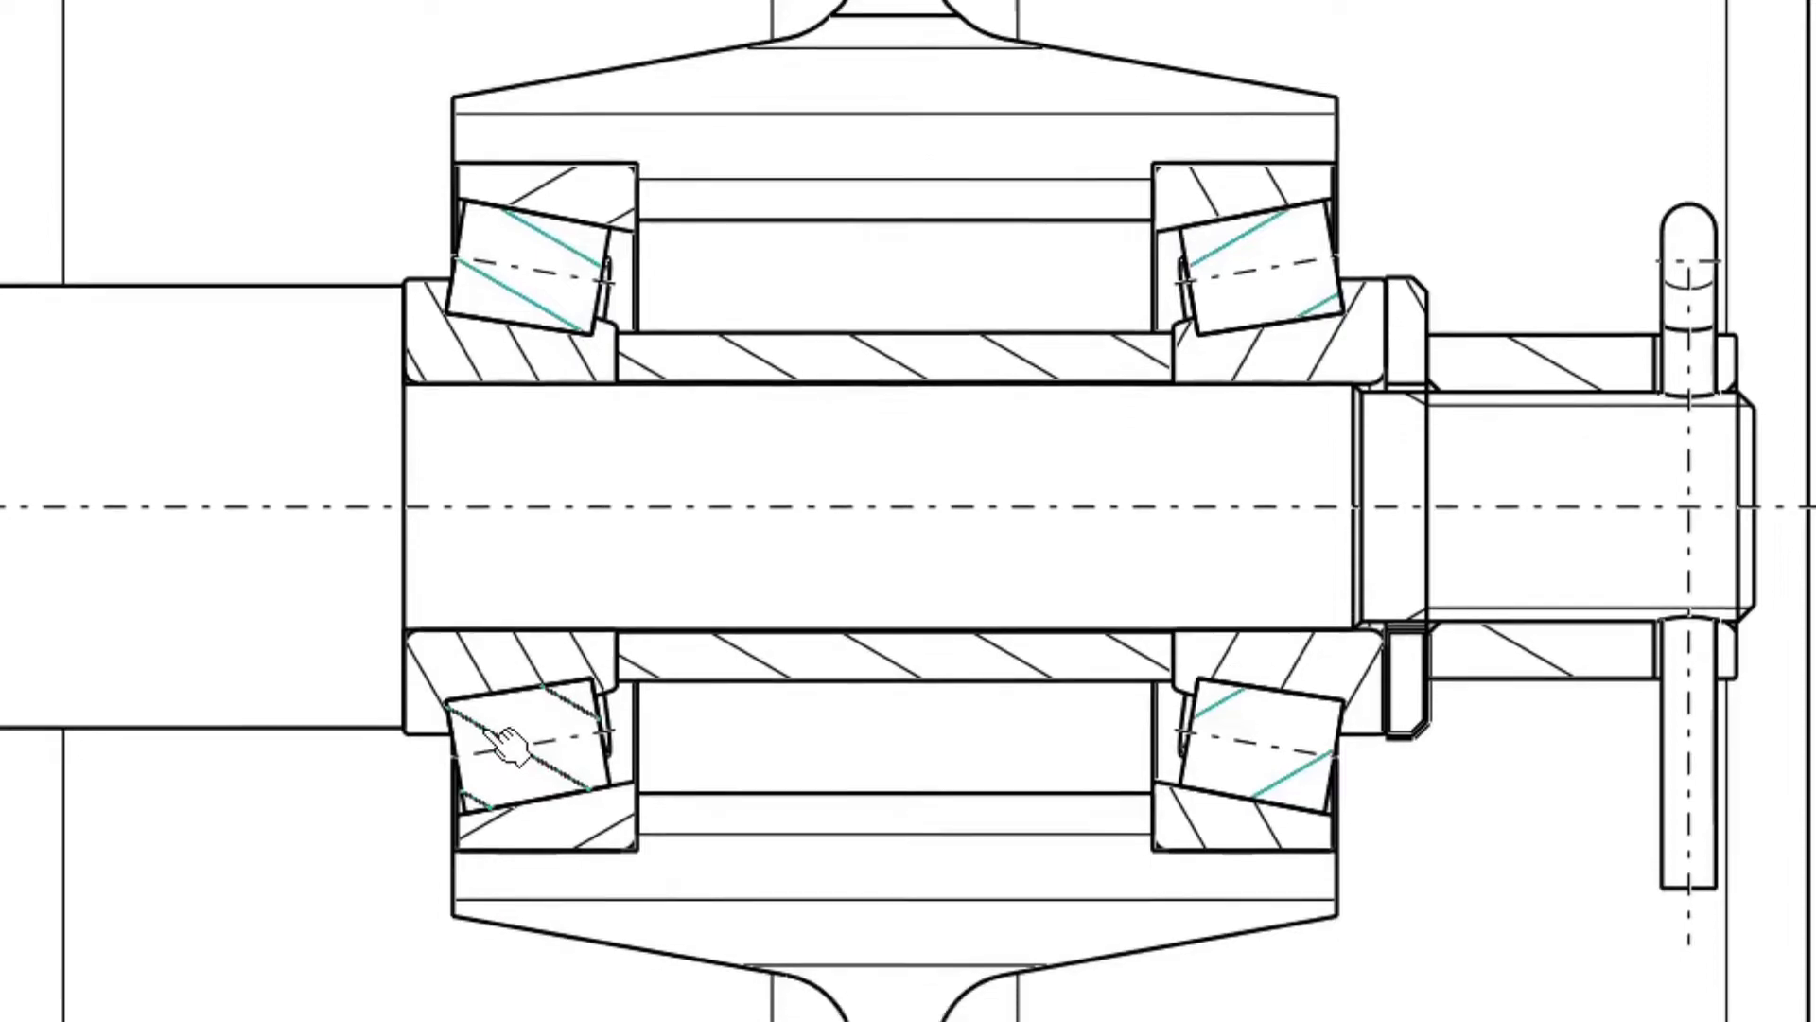
{"action": "right_click", "coordinate": [487, 754]}
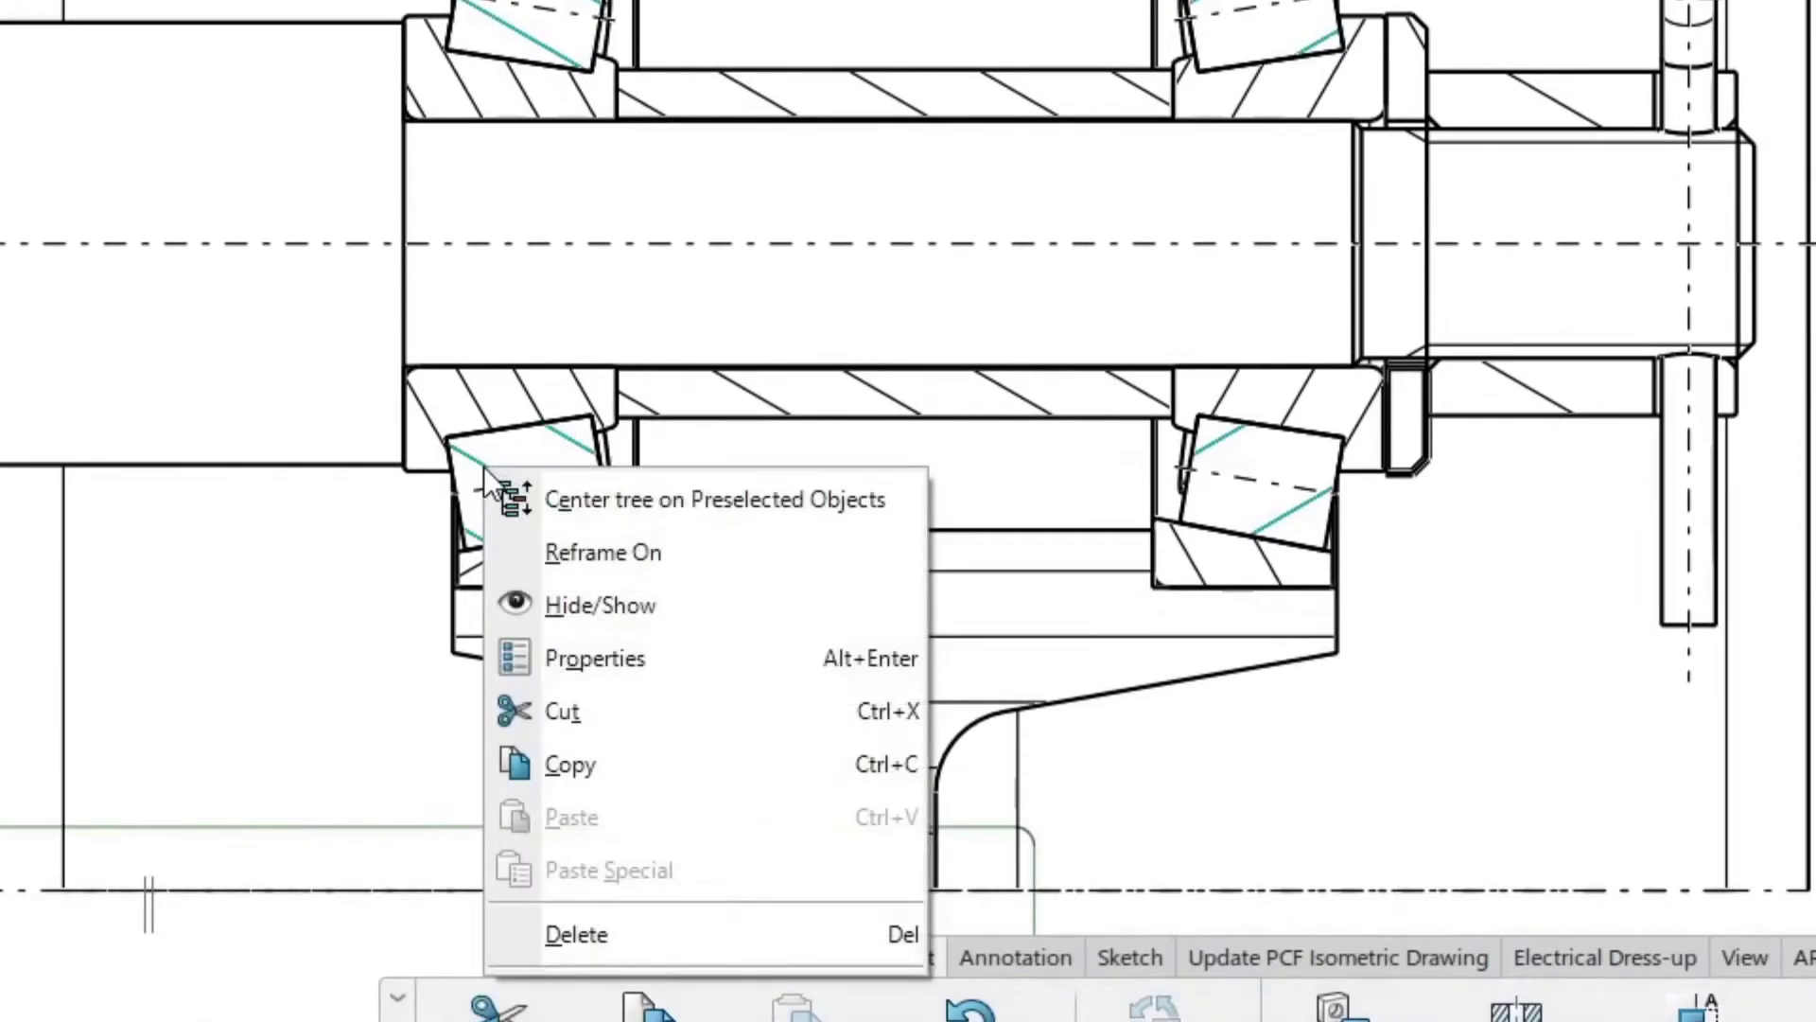
{"action": "left_click", "coordinate": [622, 926]}
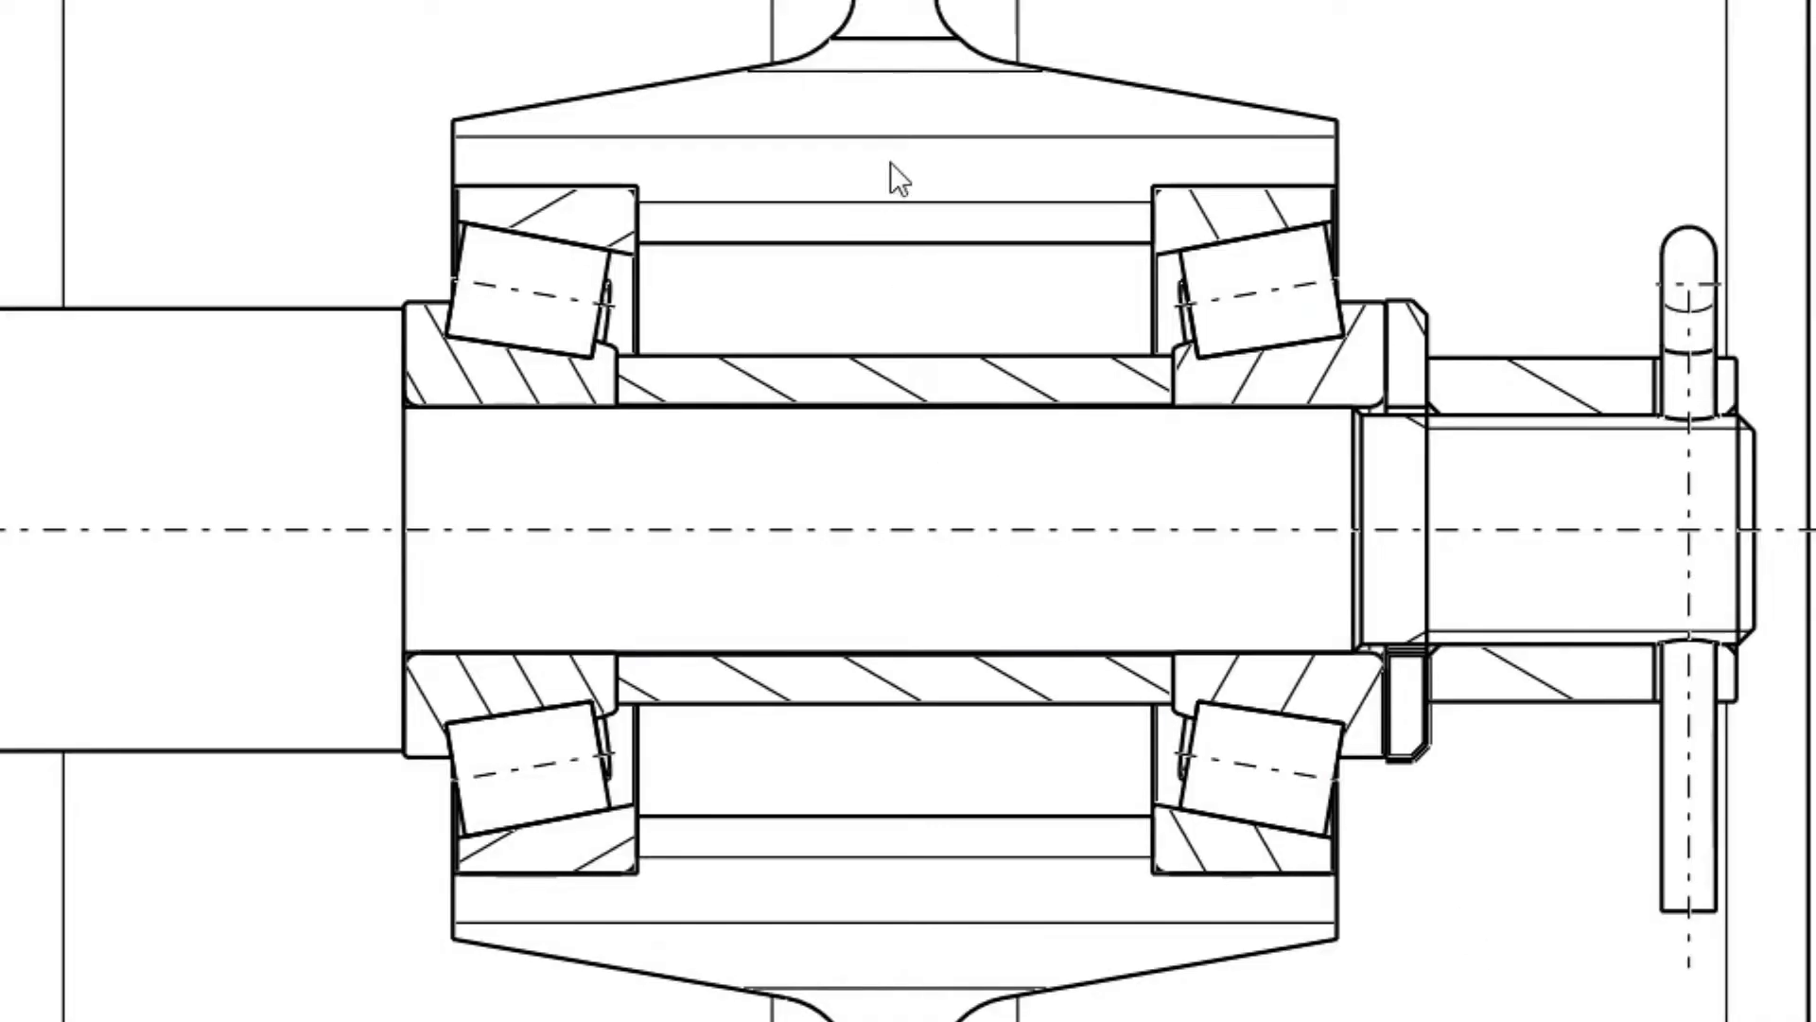
Set the hub section's hatching angle in detail B to 45°
{"action": "double_click", "coordinate": [929, 138]}
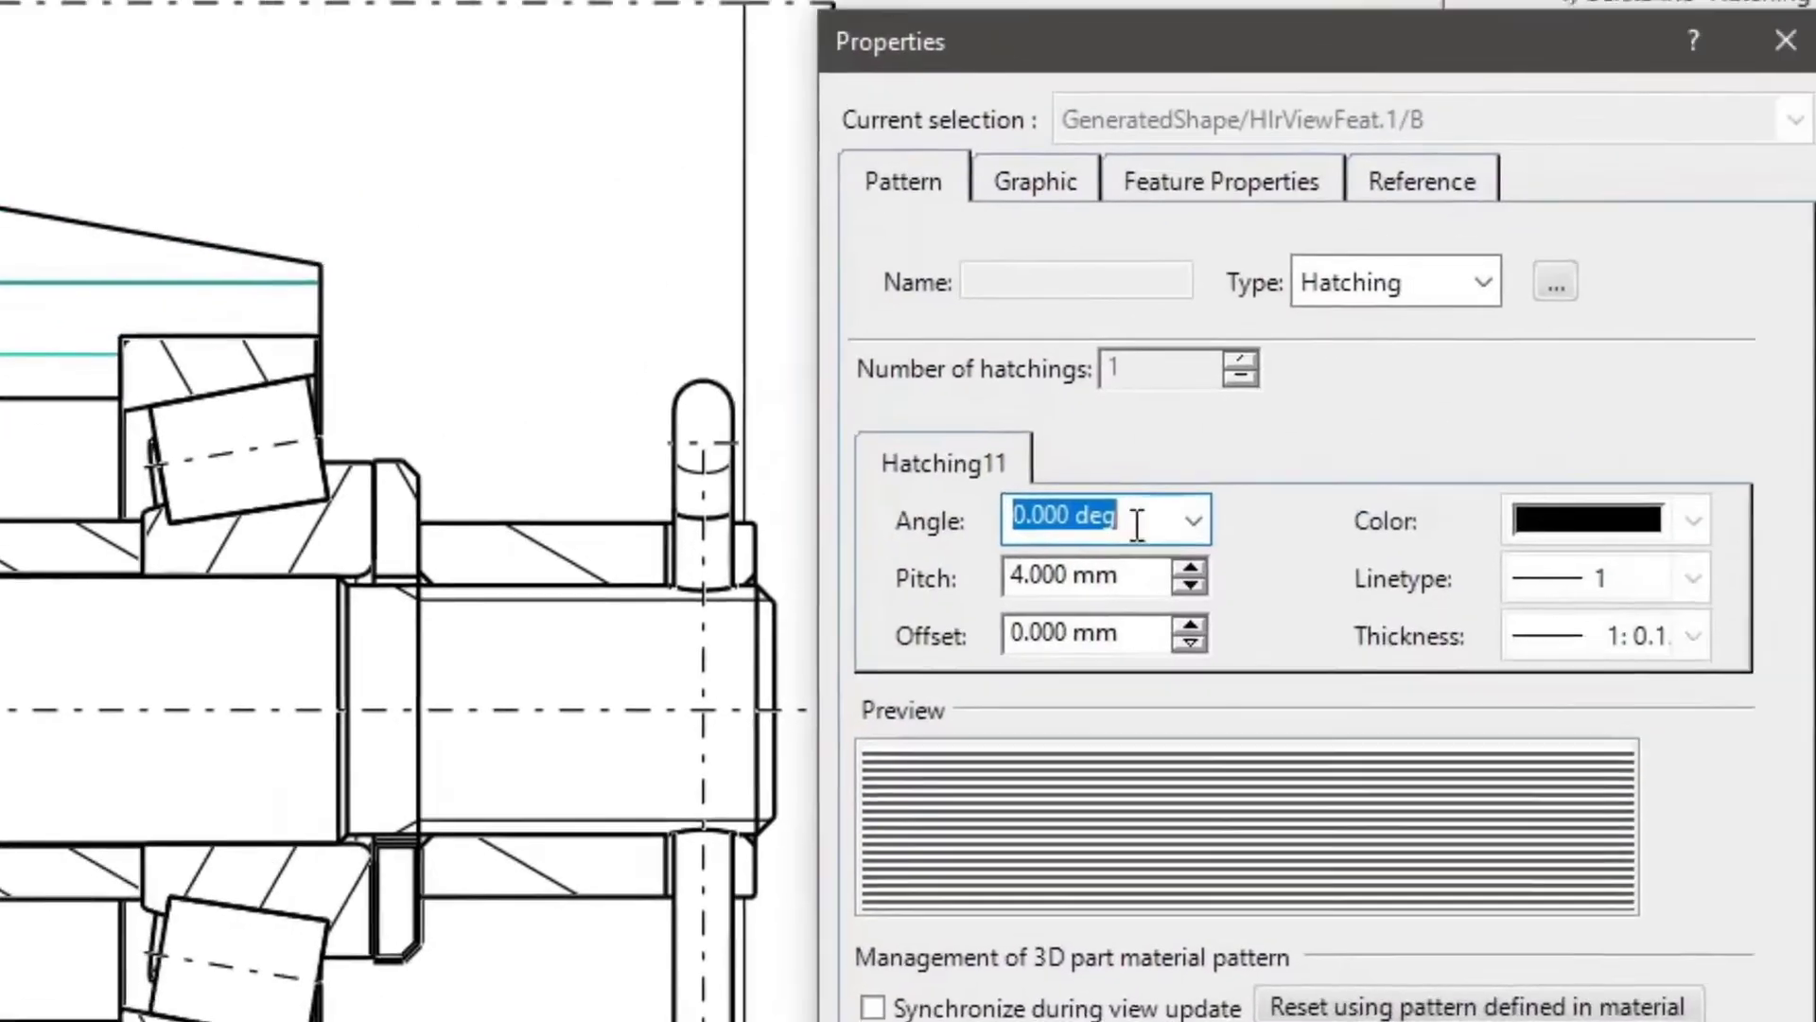
{"action": "left_click_drag", "start_coordinate": [1137, 526], "coordinate": [978, 522]}
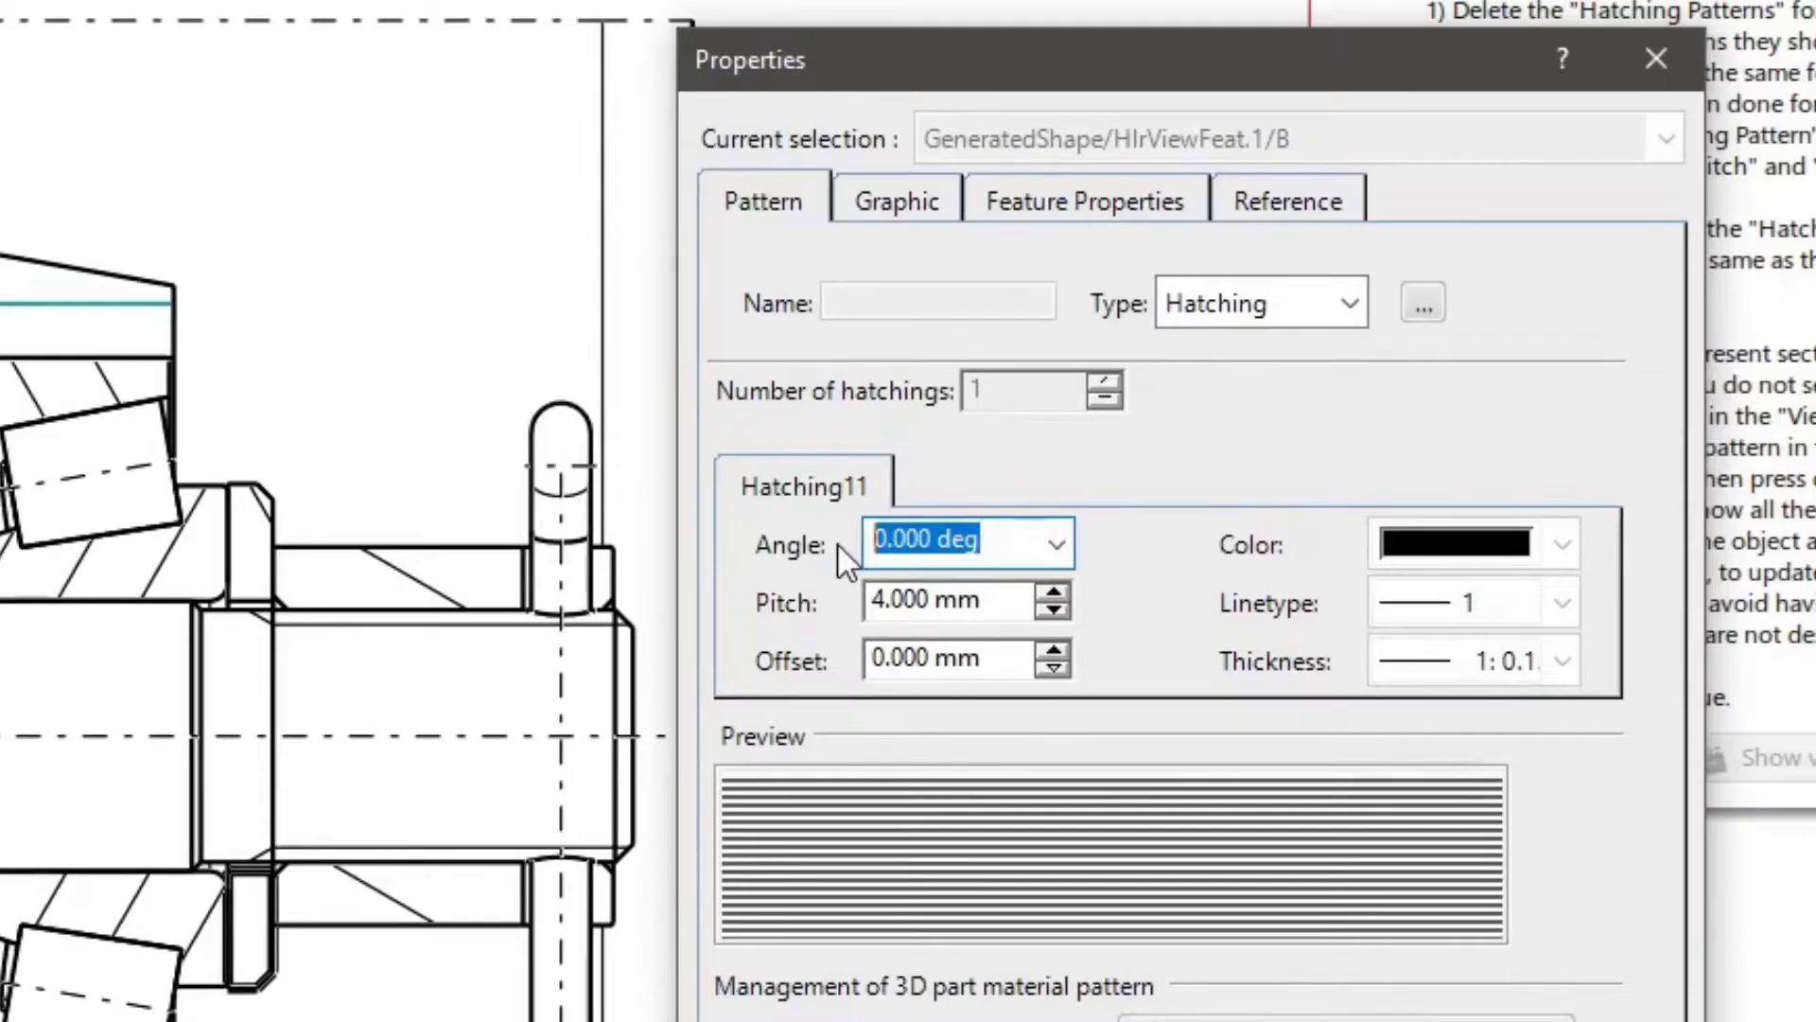
{"action": "type", "text": "45"}
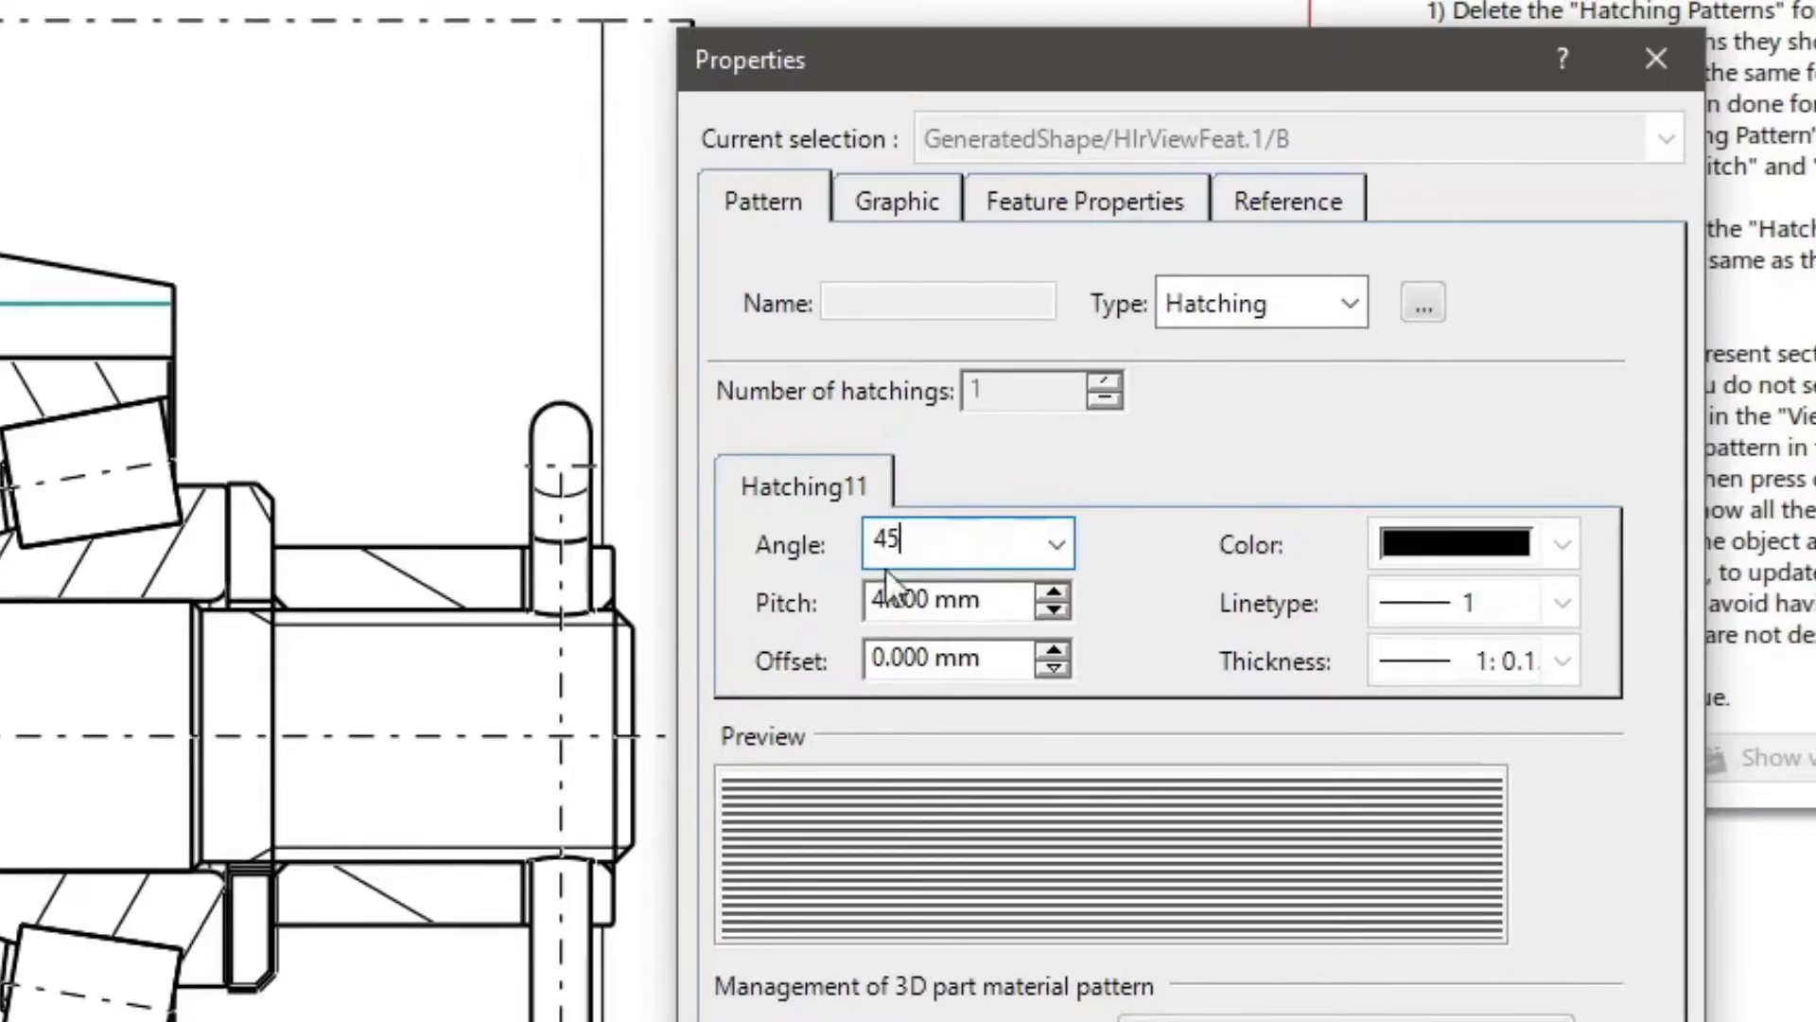
{"action": "left_click", "coordinate": [958, 599]}
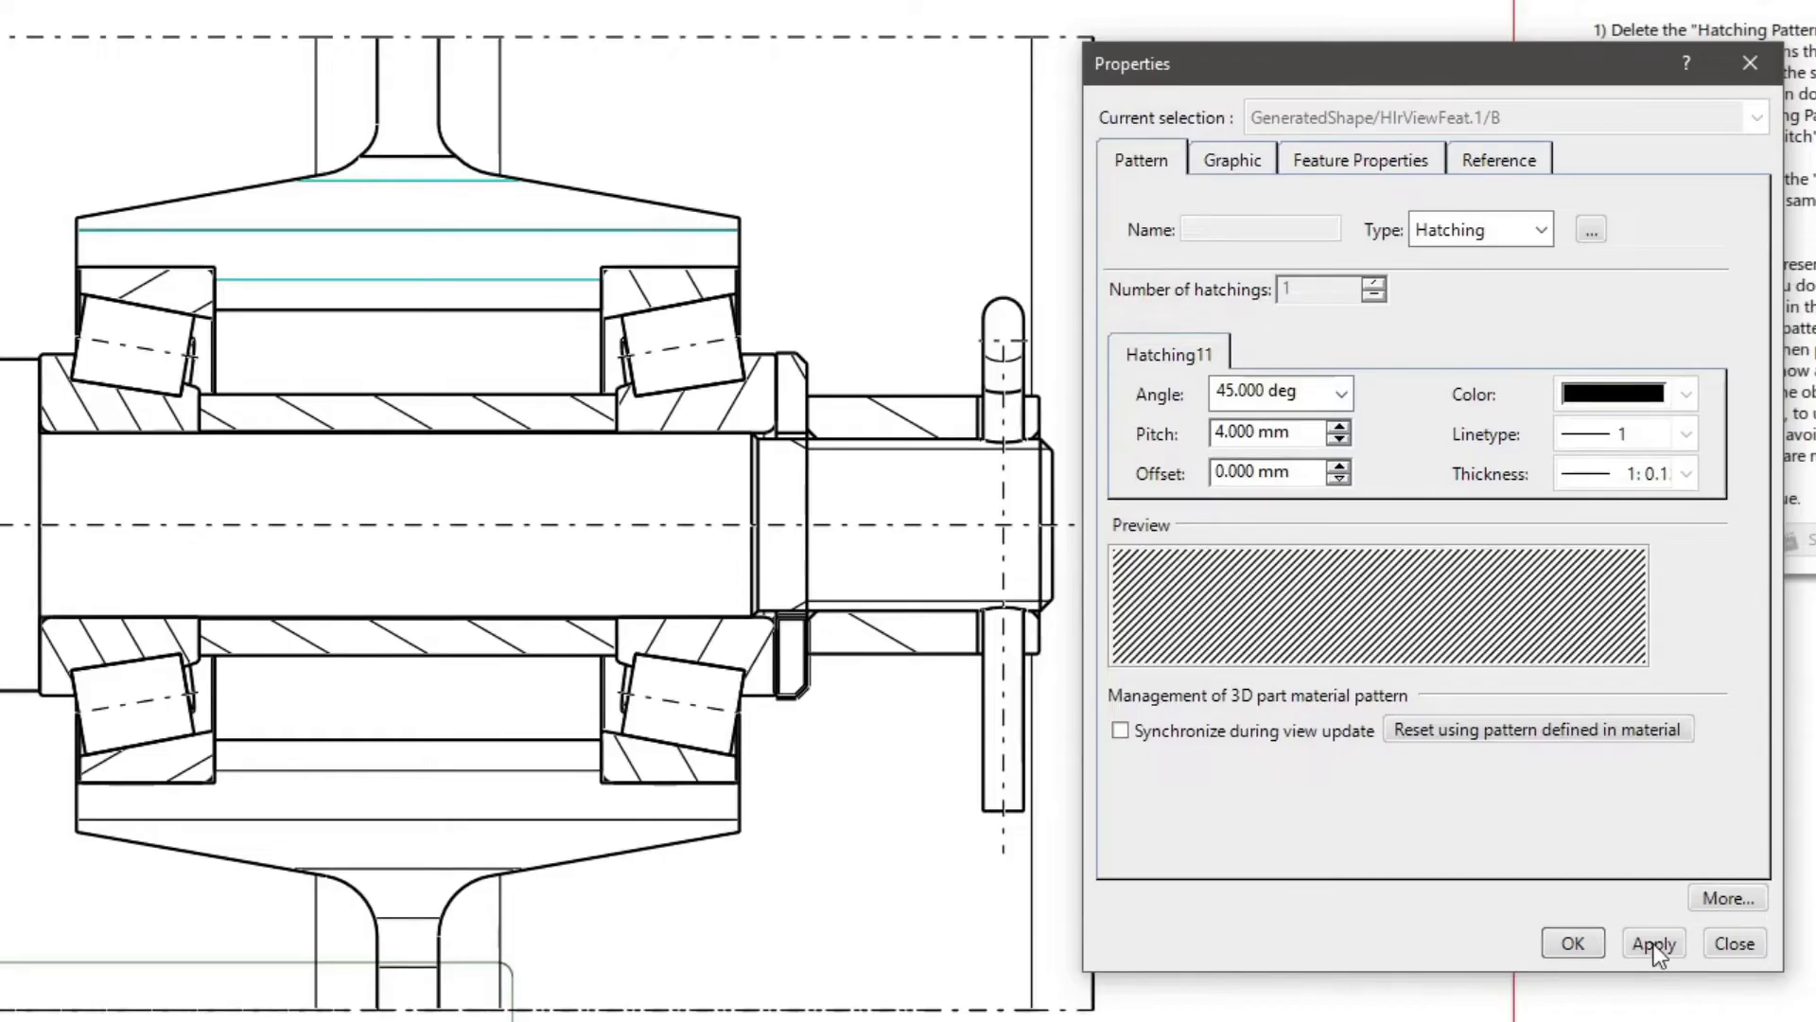
{"action": "left_click", "coordinate": [1654, 942]}
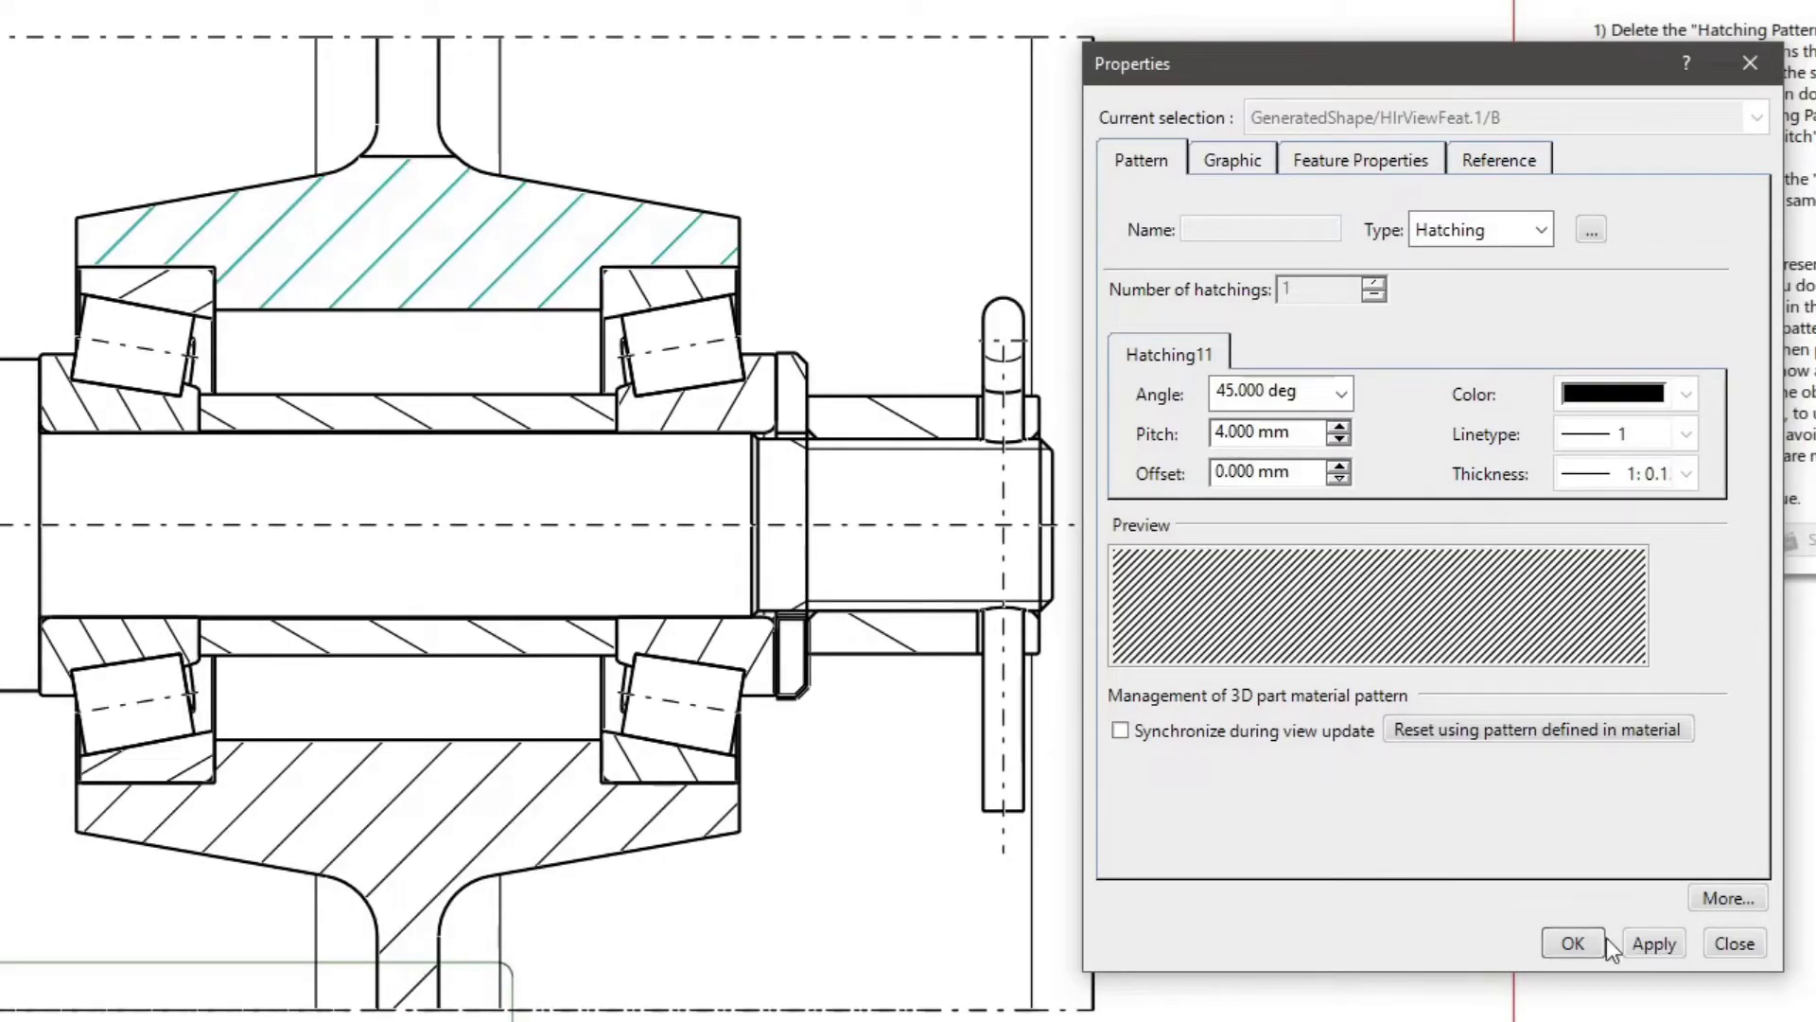
{"action": "left_click", "coordinate": [1575, 943]}
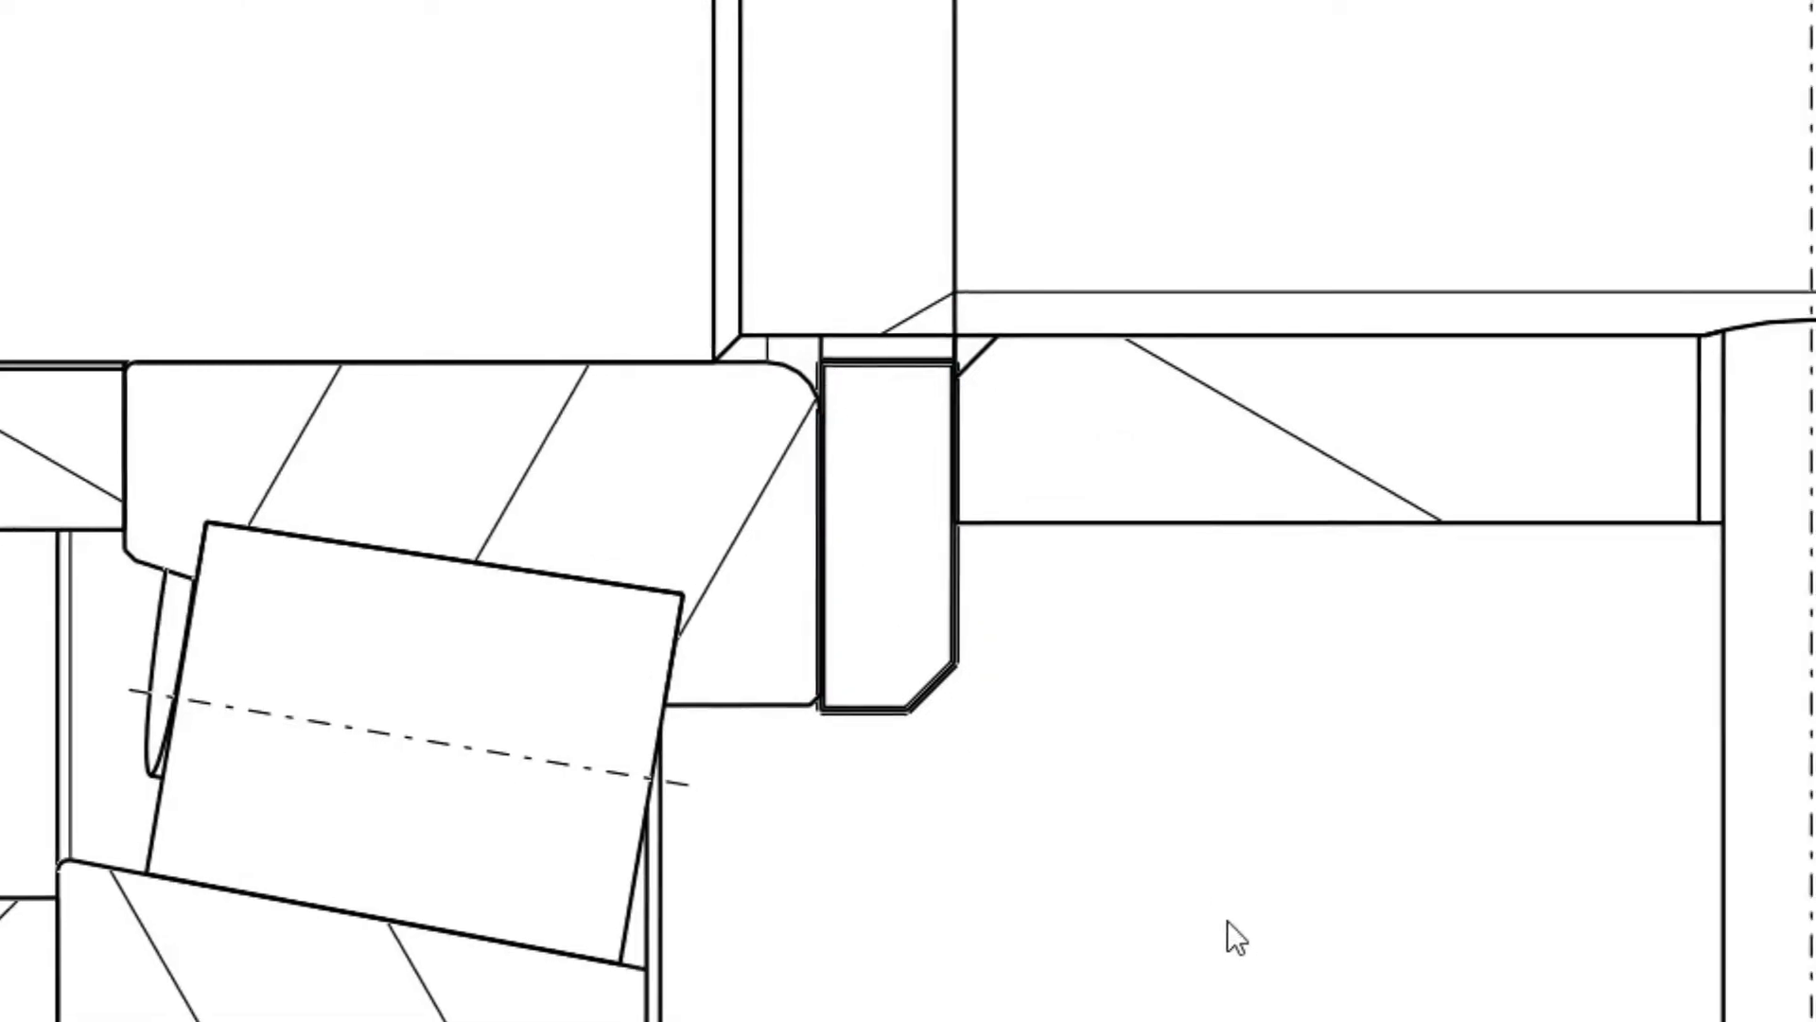
Turn on Elements' Analysis colouring and zoom in on the spacer ring in detail B
{"action": "left_click", "coordinate": [1311, 853]}
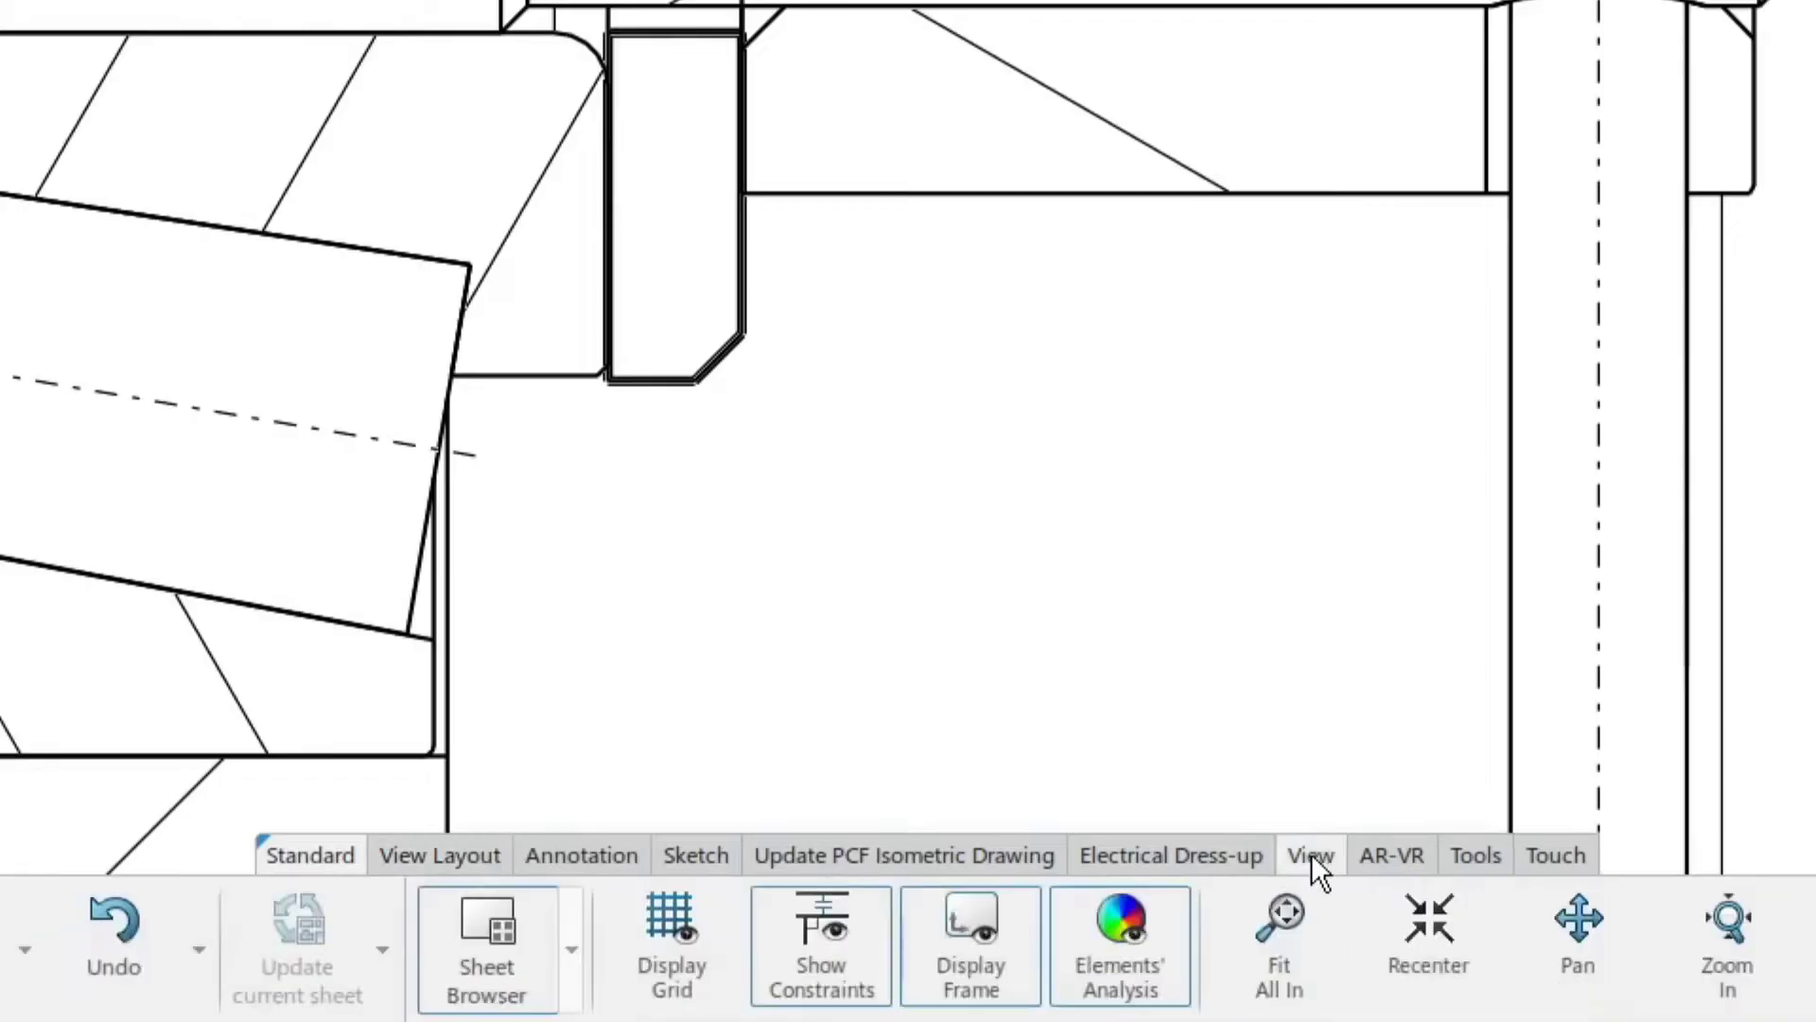
{"action": "left_click", "coordinate": [1124, 944]}
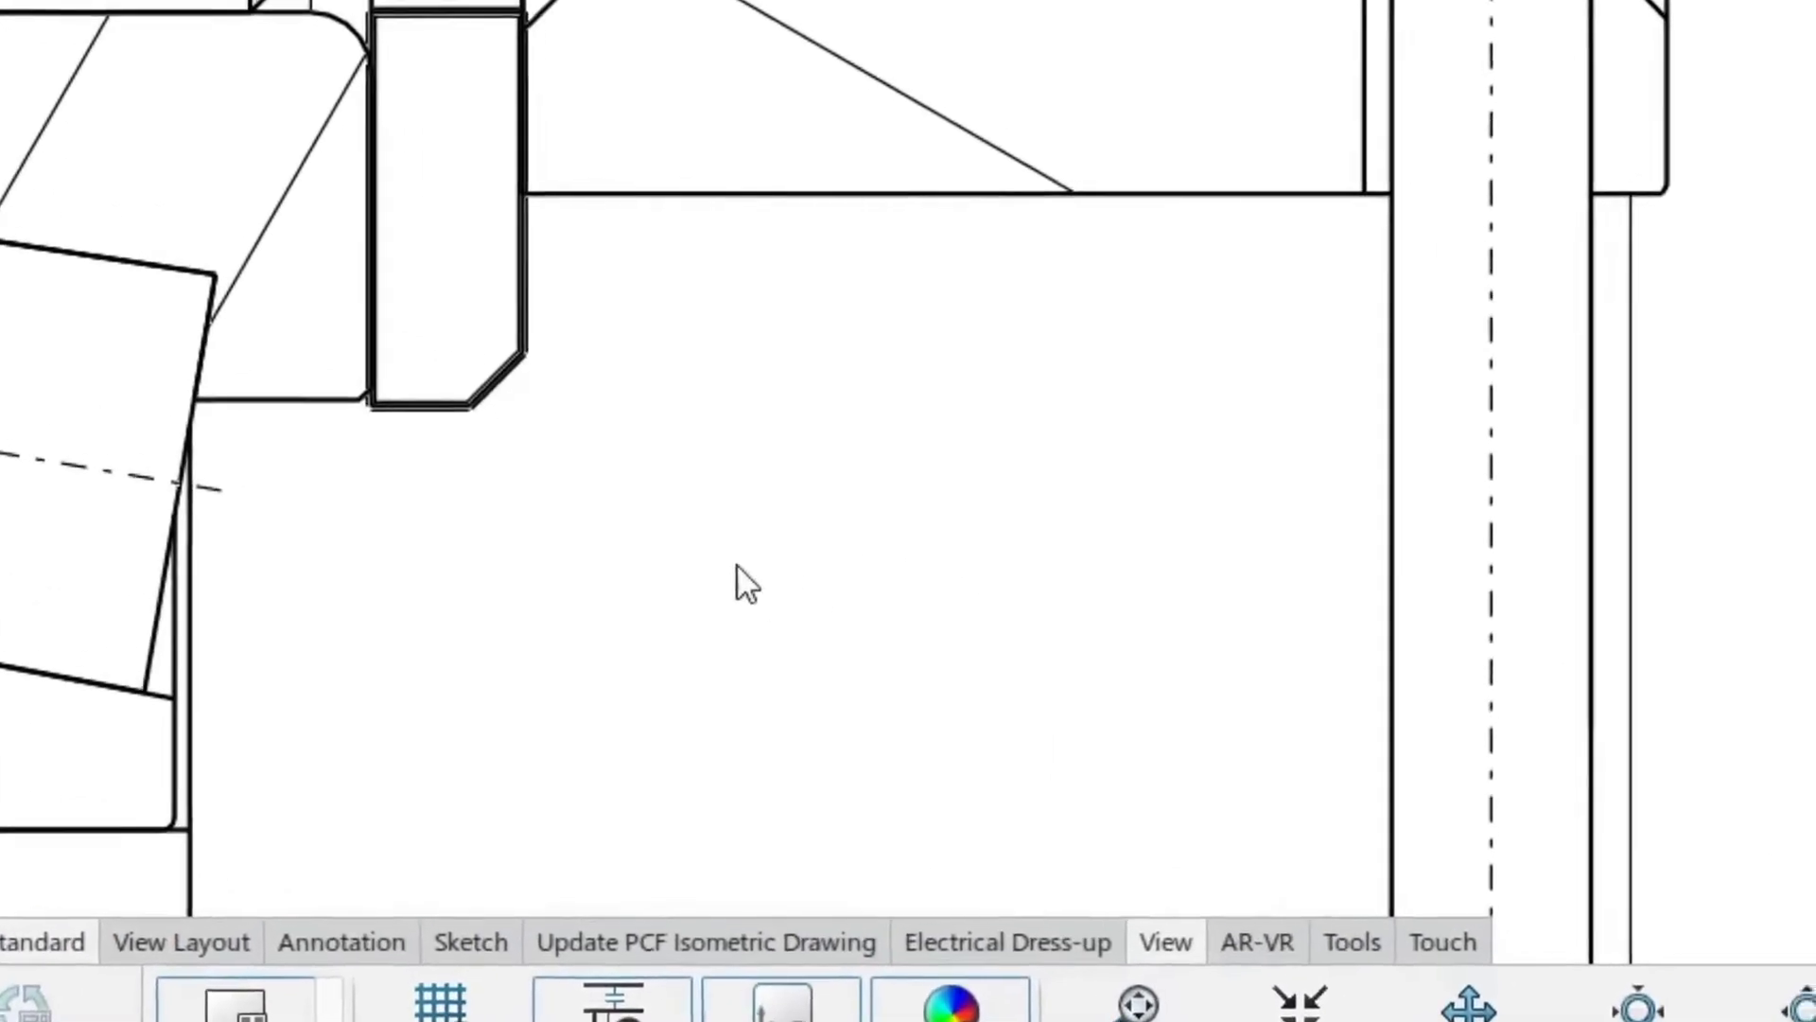
{"action": "middle_click_drag", "start_coordinate": [661, 494], "coordinate": [634, 758]}
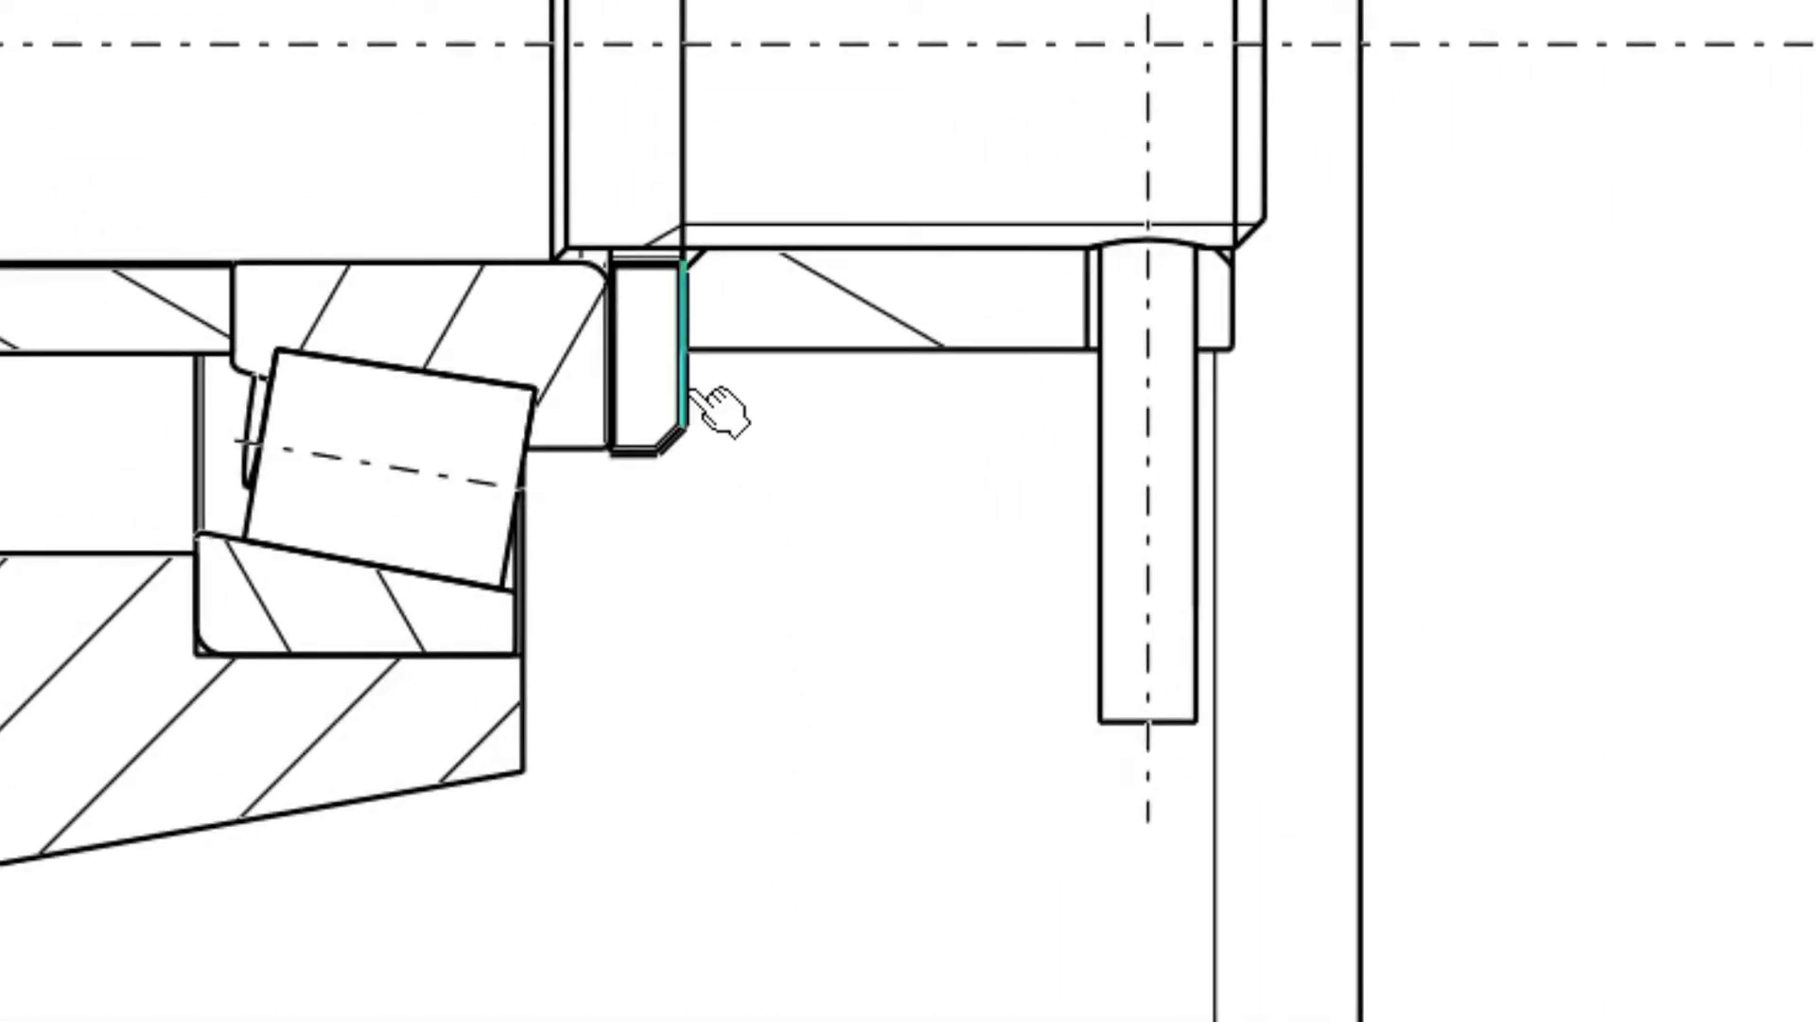
{"action": "mouse_move", "coordinate": [700, 392]}
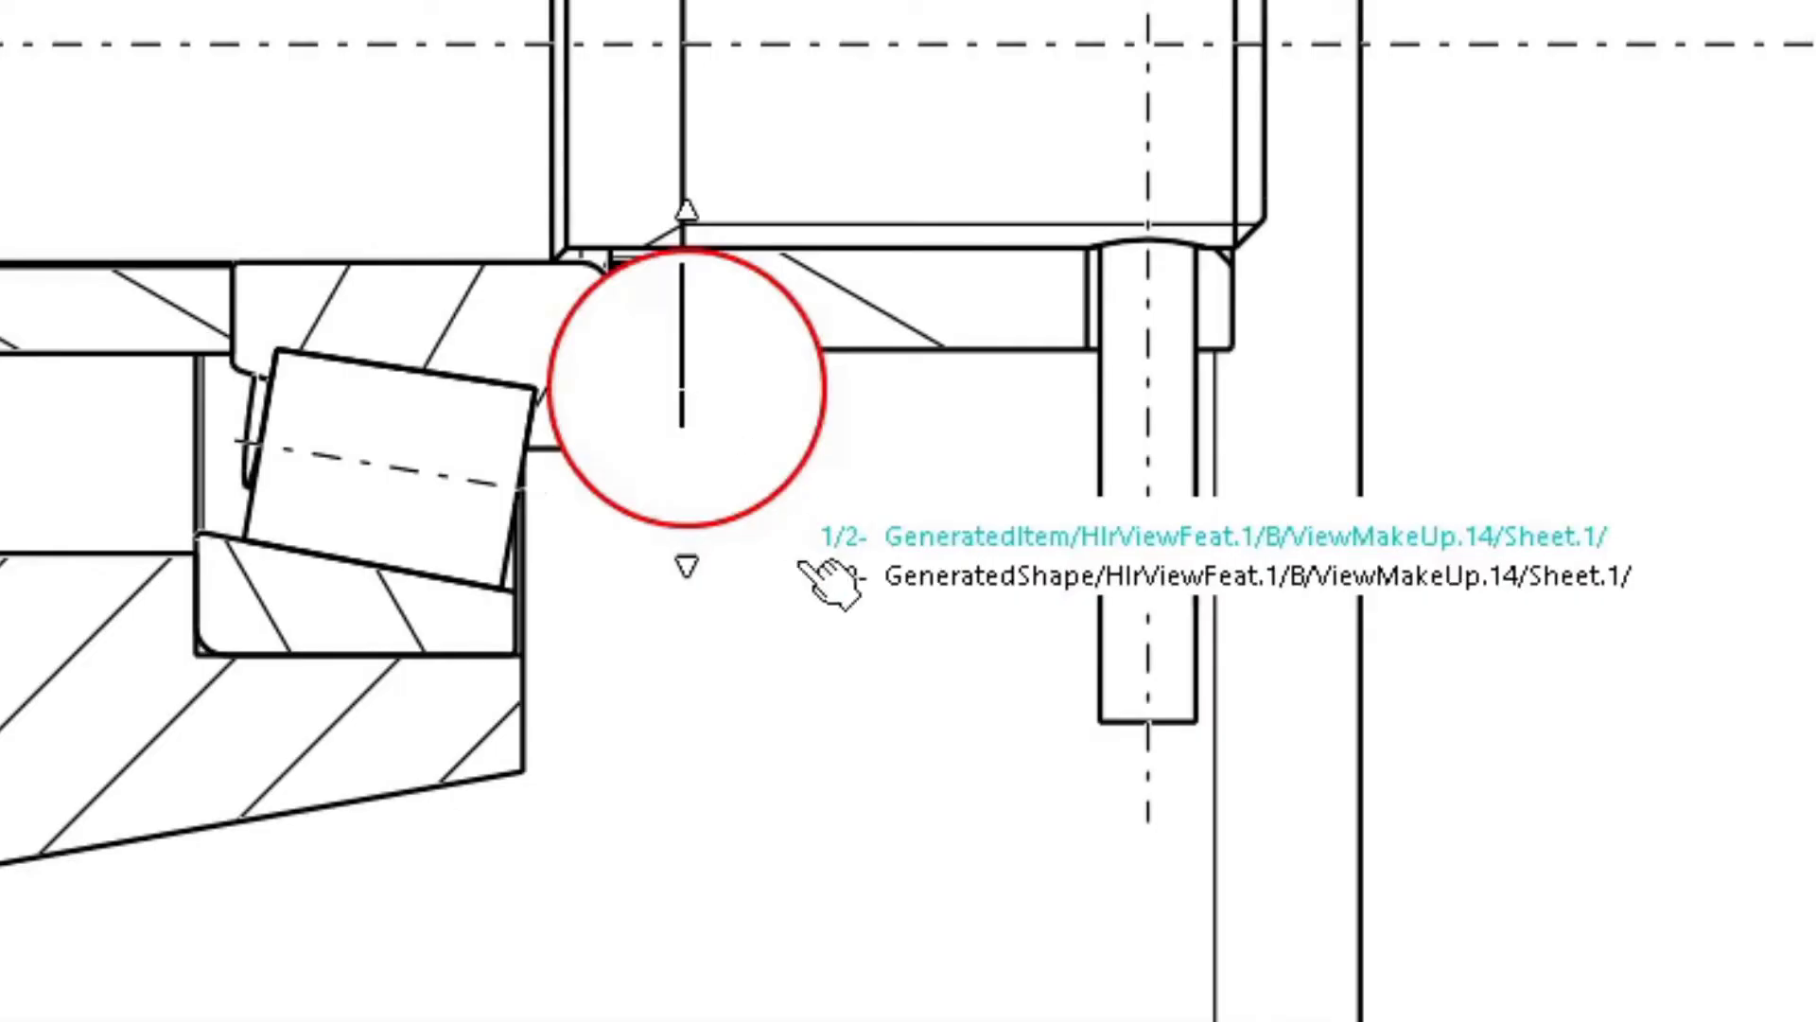
Change the spacer ring's hatching pitch in detail B to 2 mm
{"action": "right_click", "coordinate": [950, 577]}
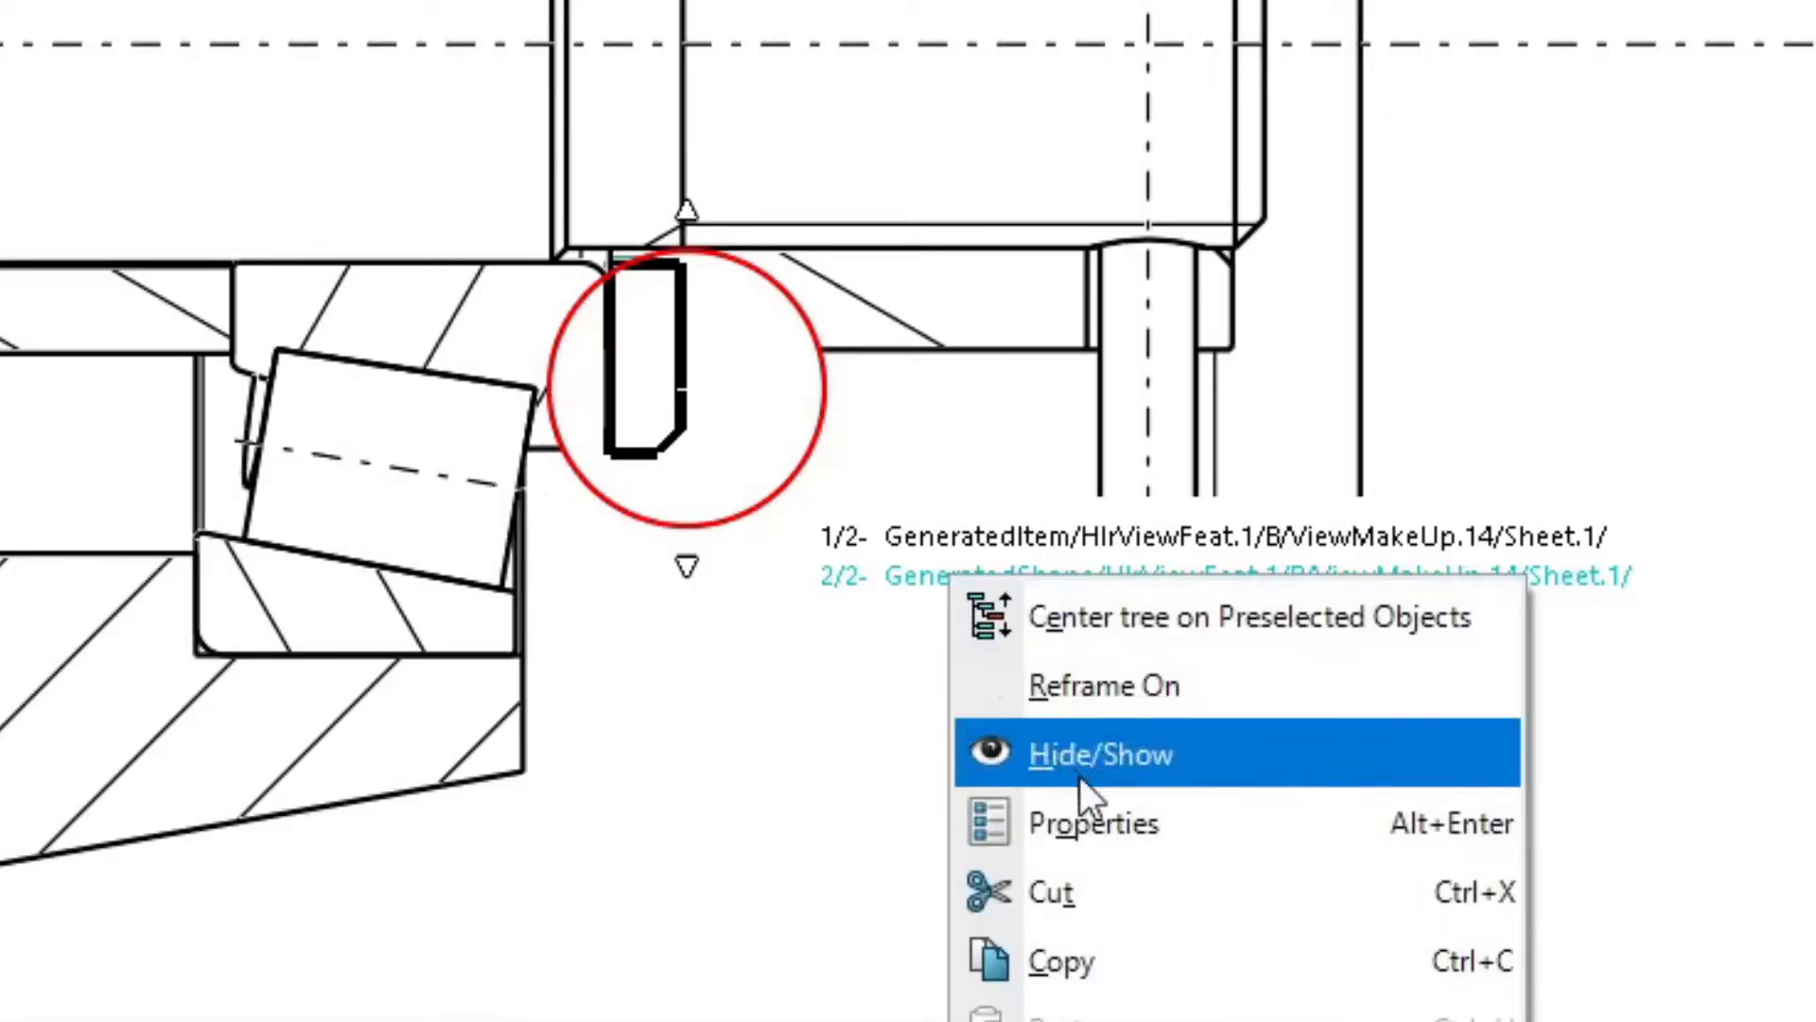
{"action": "left_click", "coordinate": [1103, 823]}
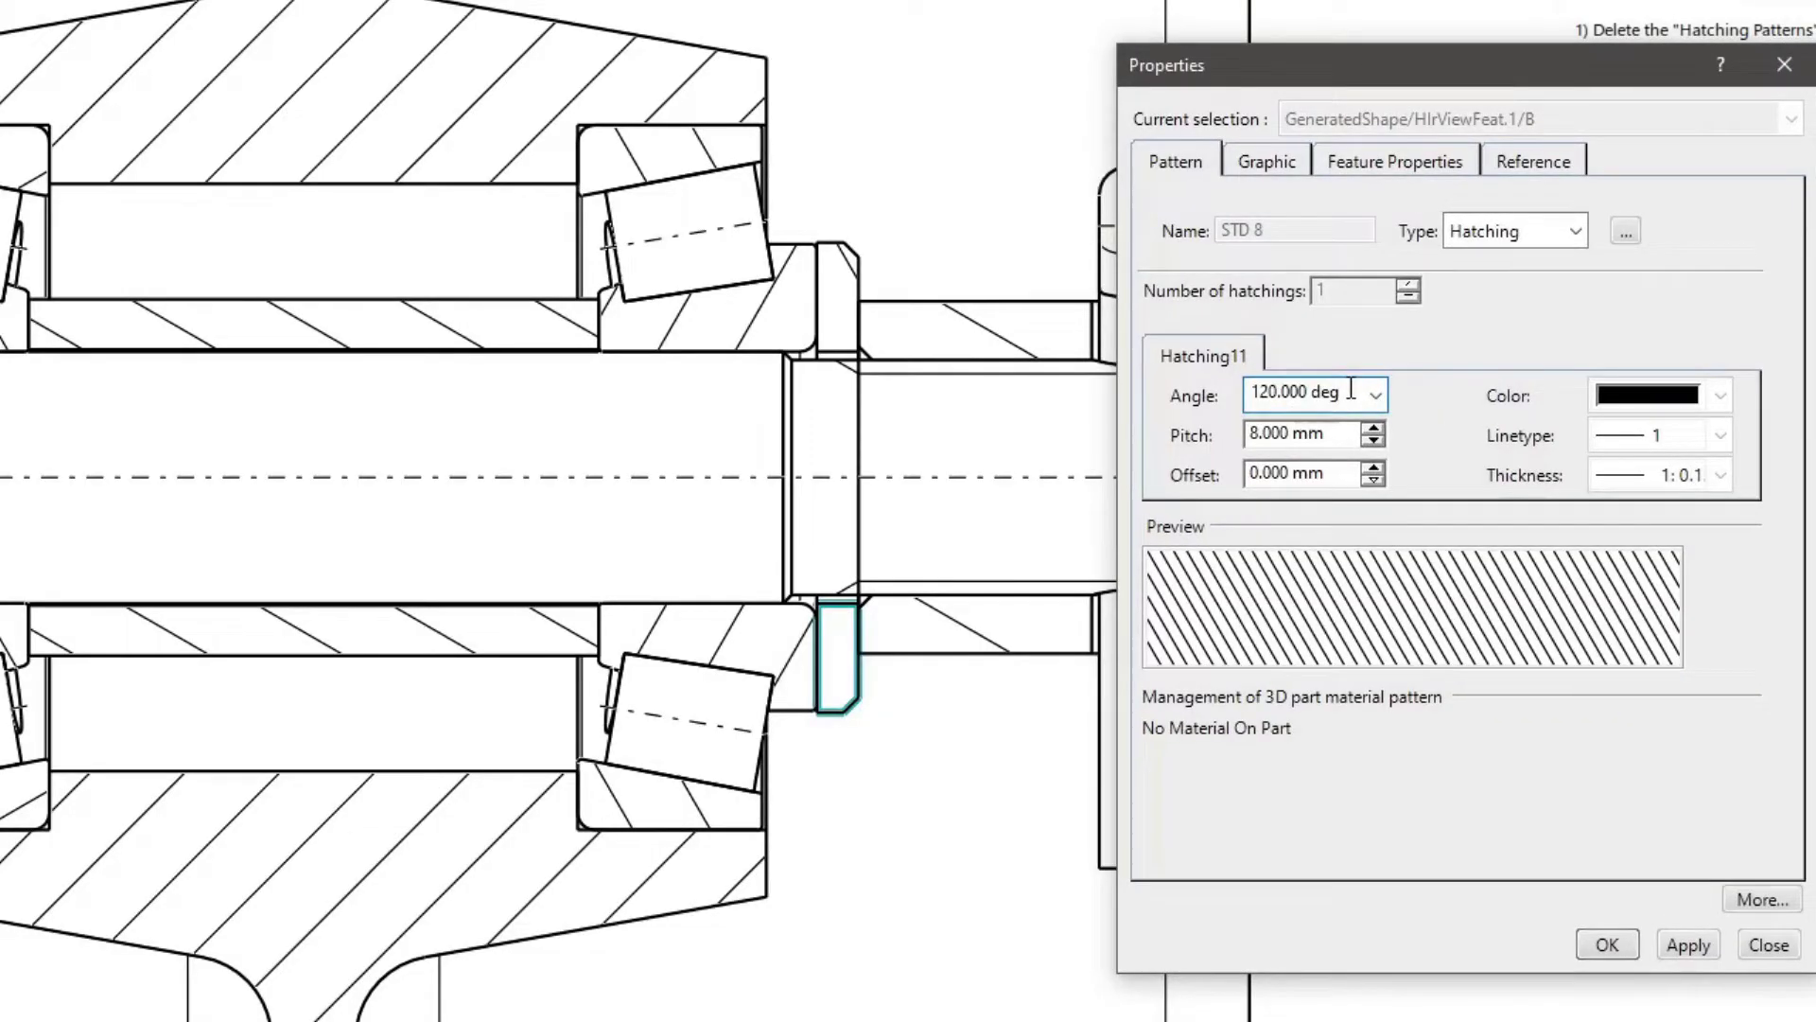
{"action": "left_click", "coordinate": [1329, 436]}
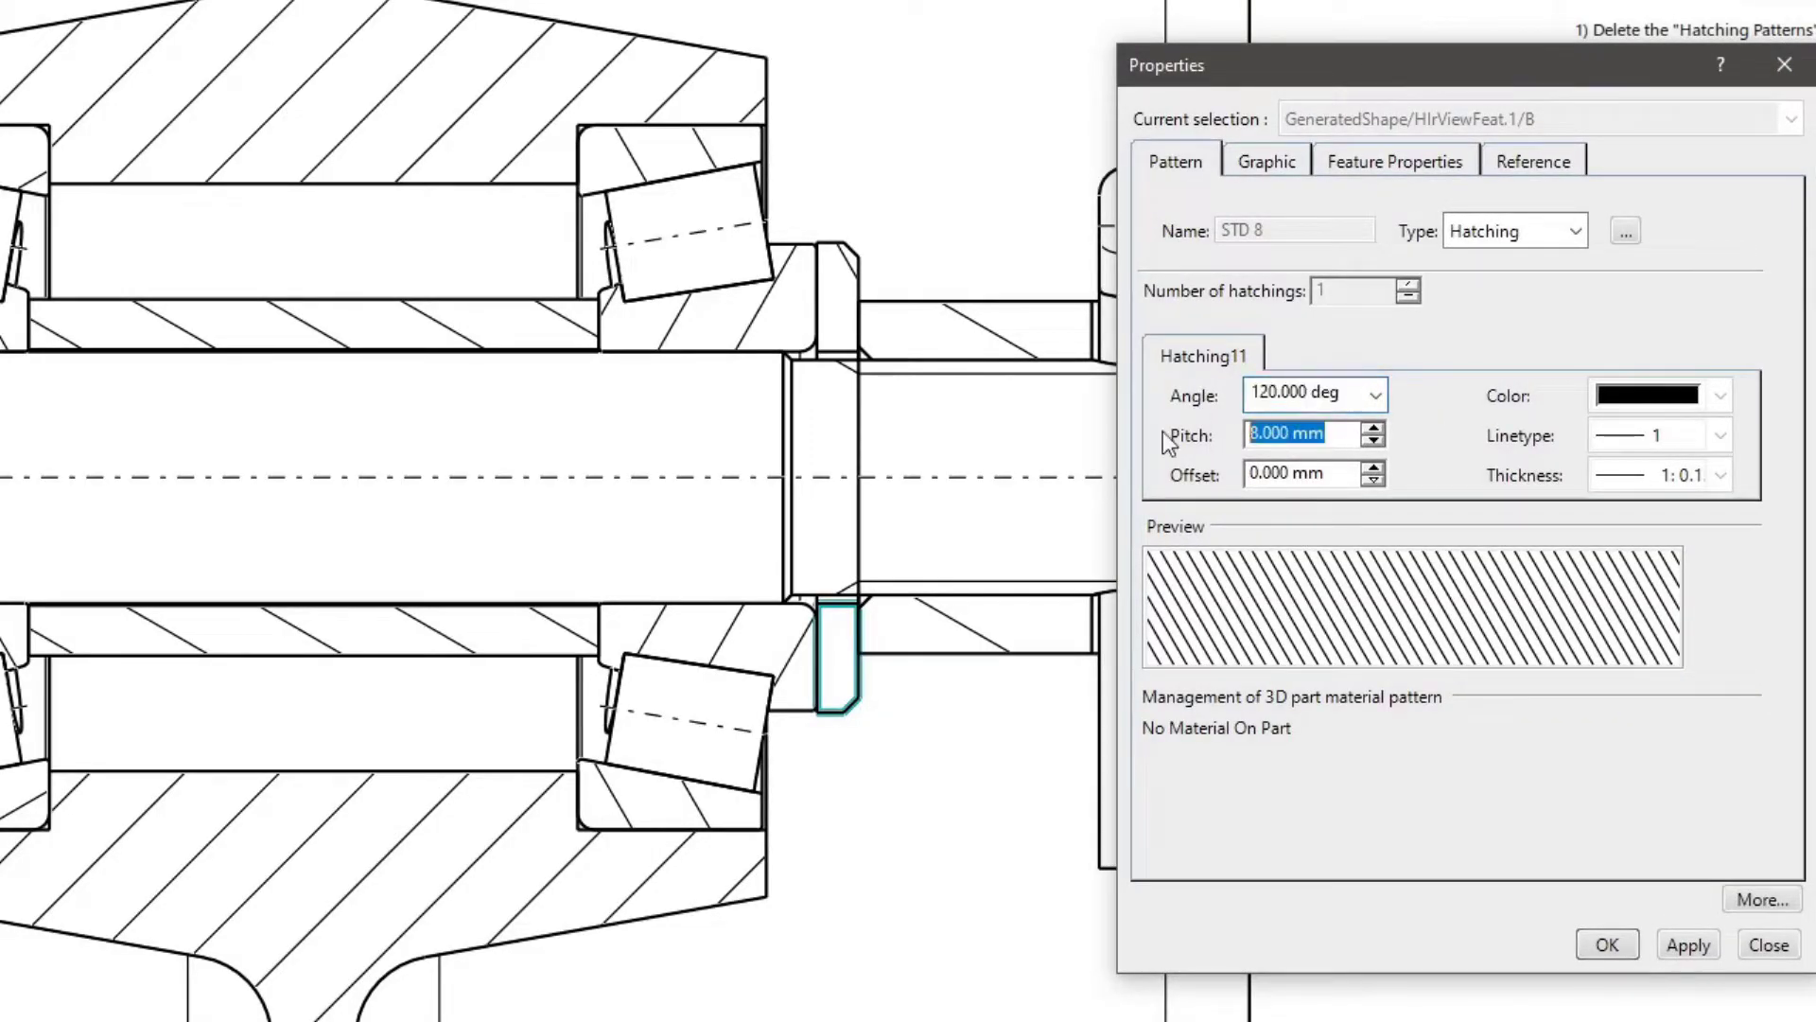
{"action": "type", "text": "2"}
{"action": "left_click", "coordinate": [1690, 944]}
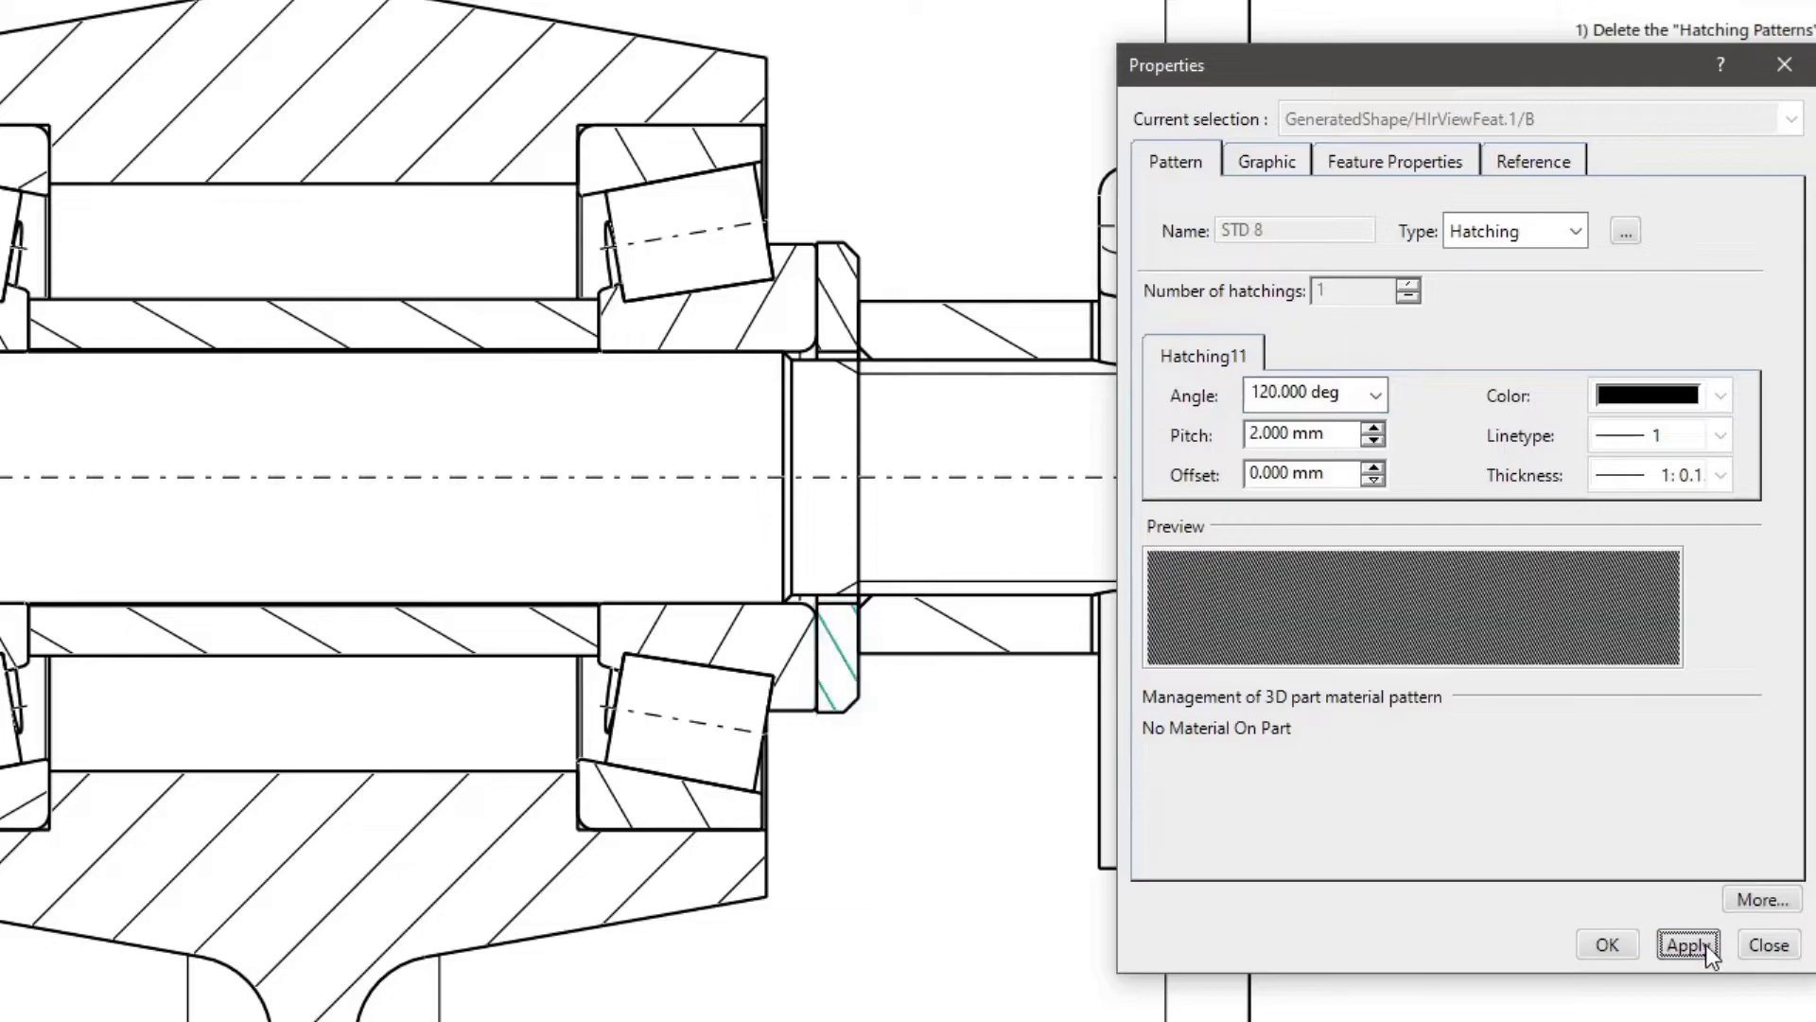
{"action": "left_click", "coordinate": [1613, 944]}
{"action": "scroll", "coordinate": [946, 786], "scroll_direction": "down", "scroll_amount": 4}
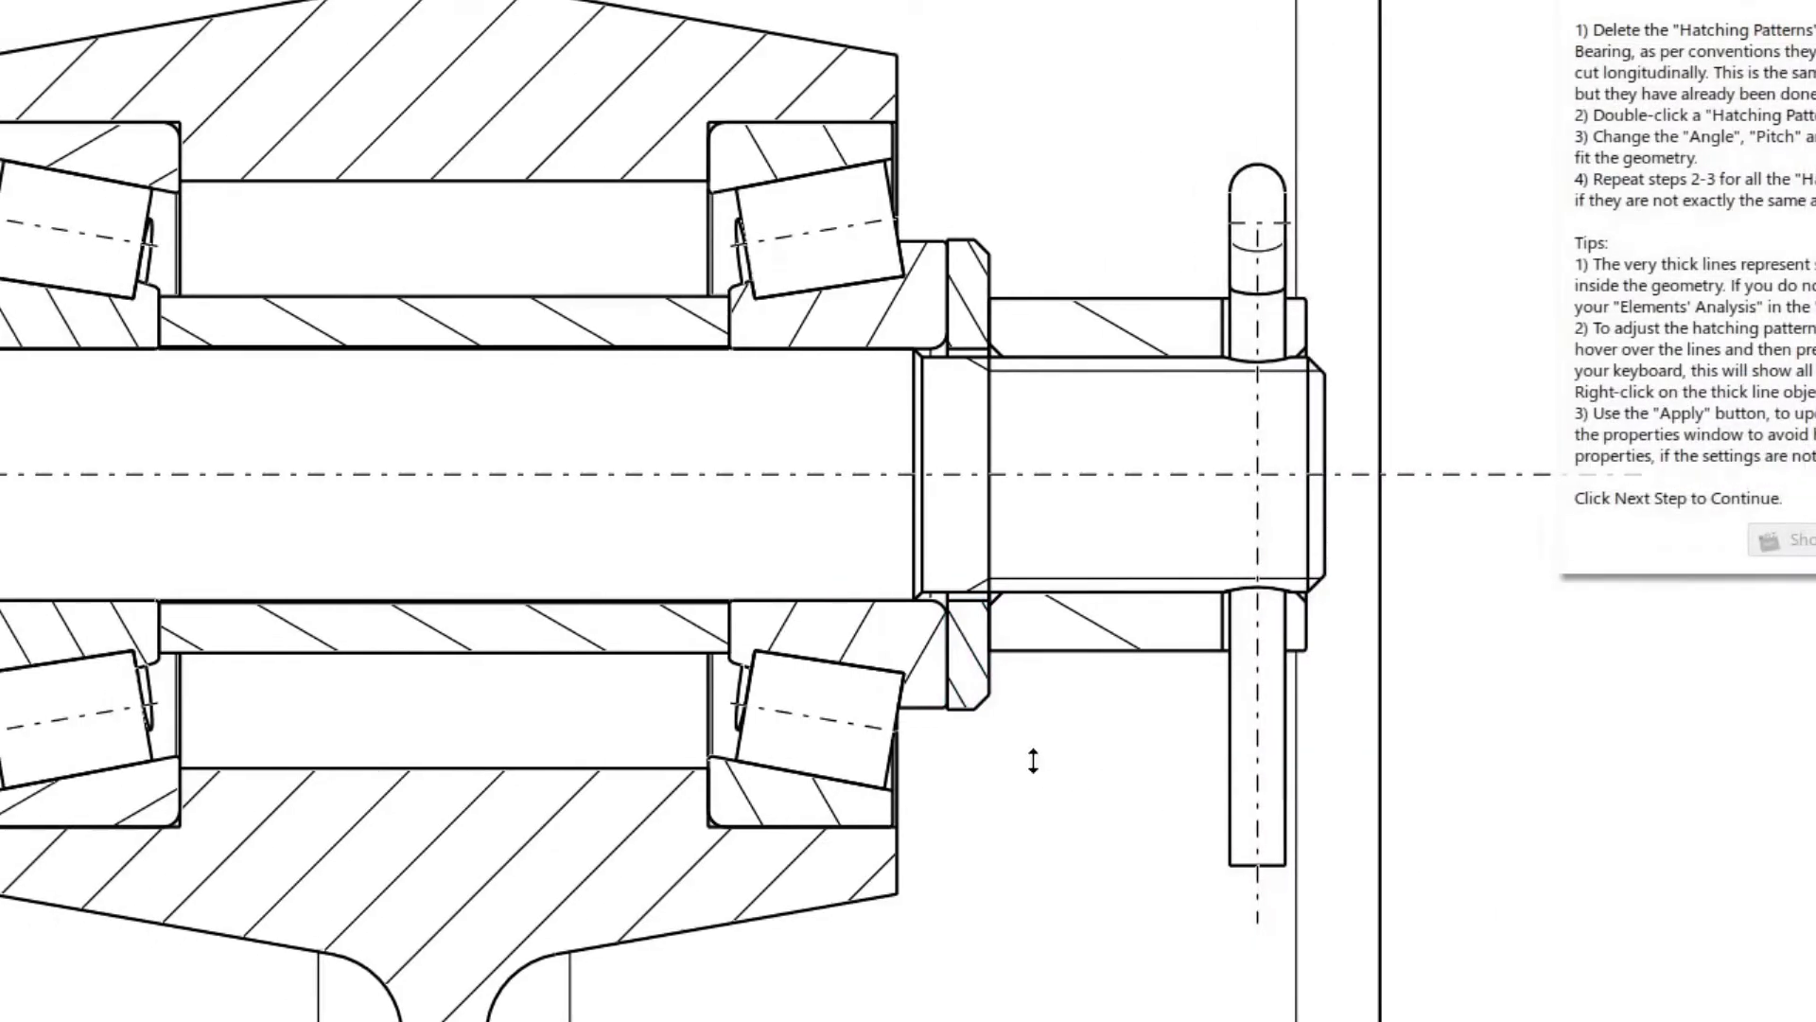
Pan the sheet toward its free area beside the existing views
{"action": "mouse_move", "coordinate": [975, 837]}
{"action": "middle_mouse_down"}
{"action": "mouse_move", "coordinate": [989, 762]}
{"action": "mouse_move", "coordinate": [1047, 775]}
{"action": "middle_mouse_up"}
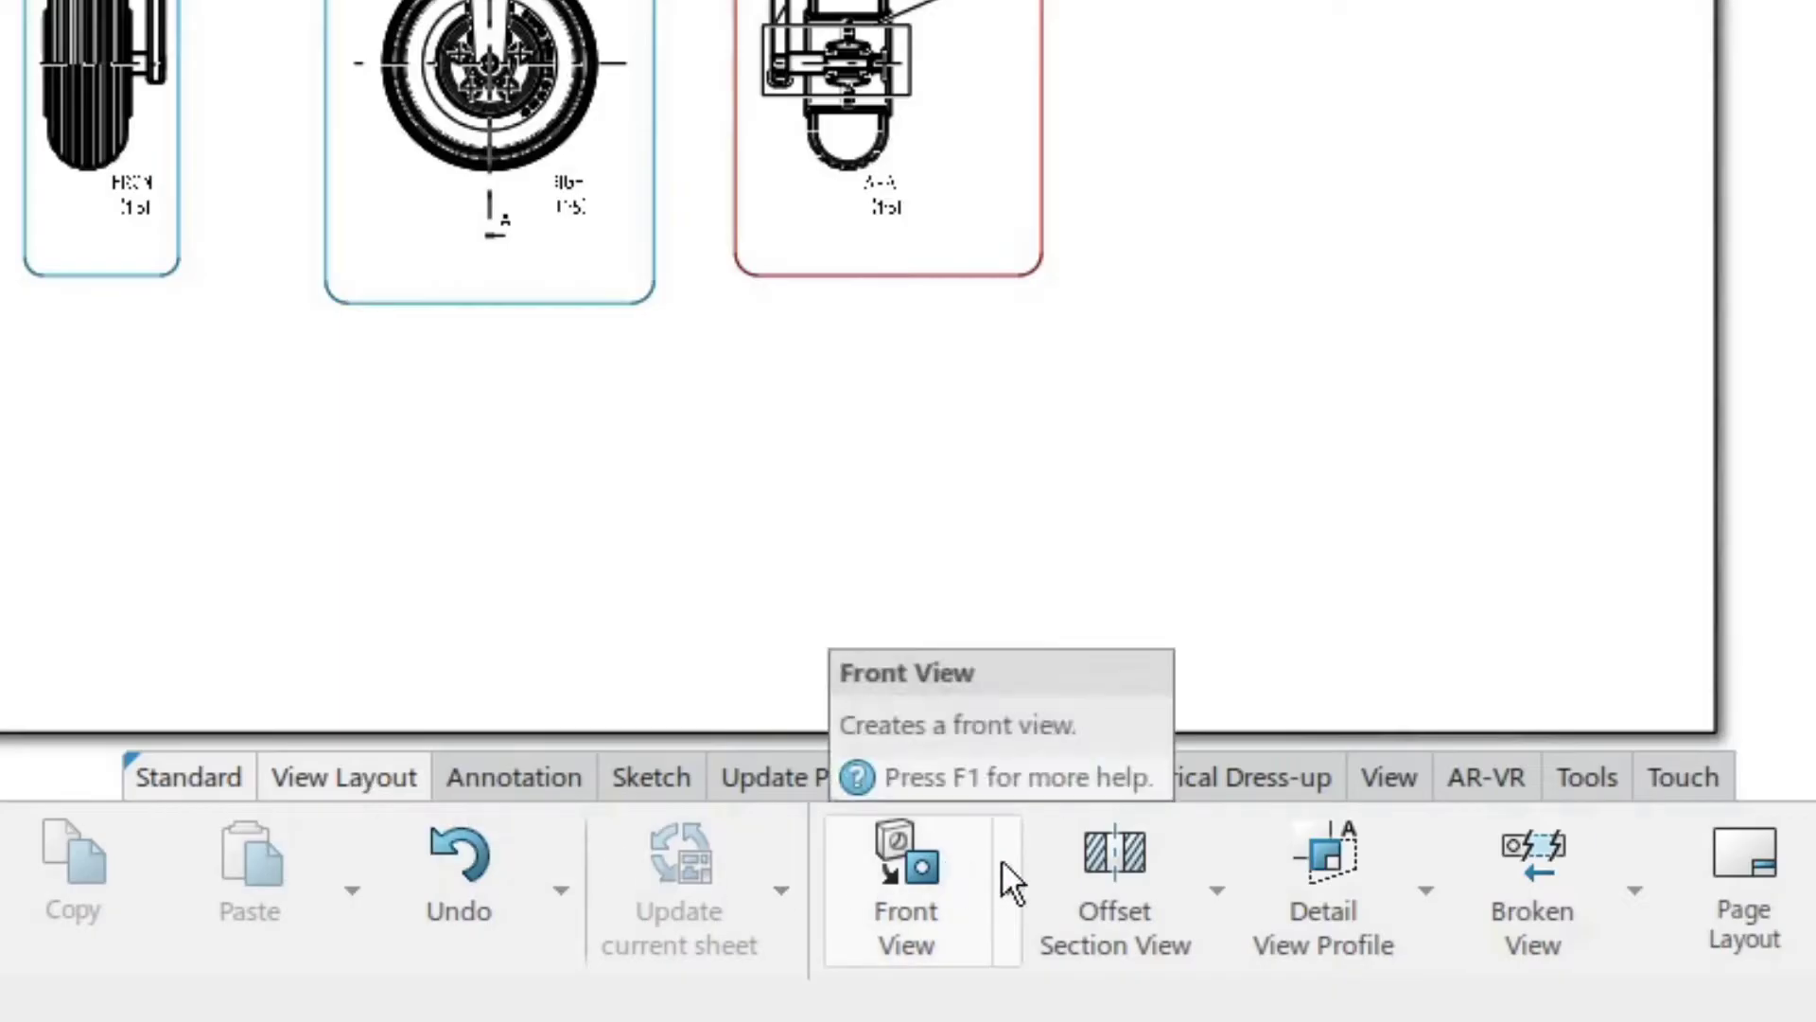
Create an isometric view sourced from the nose gear assembly in standard isometric orientation
{"action": "left_click", "coordinate": [1010, 861]}
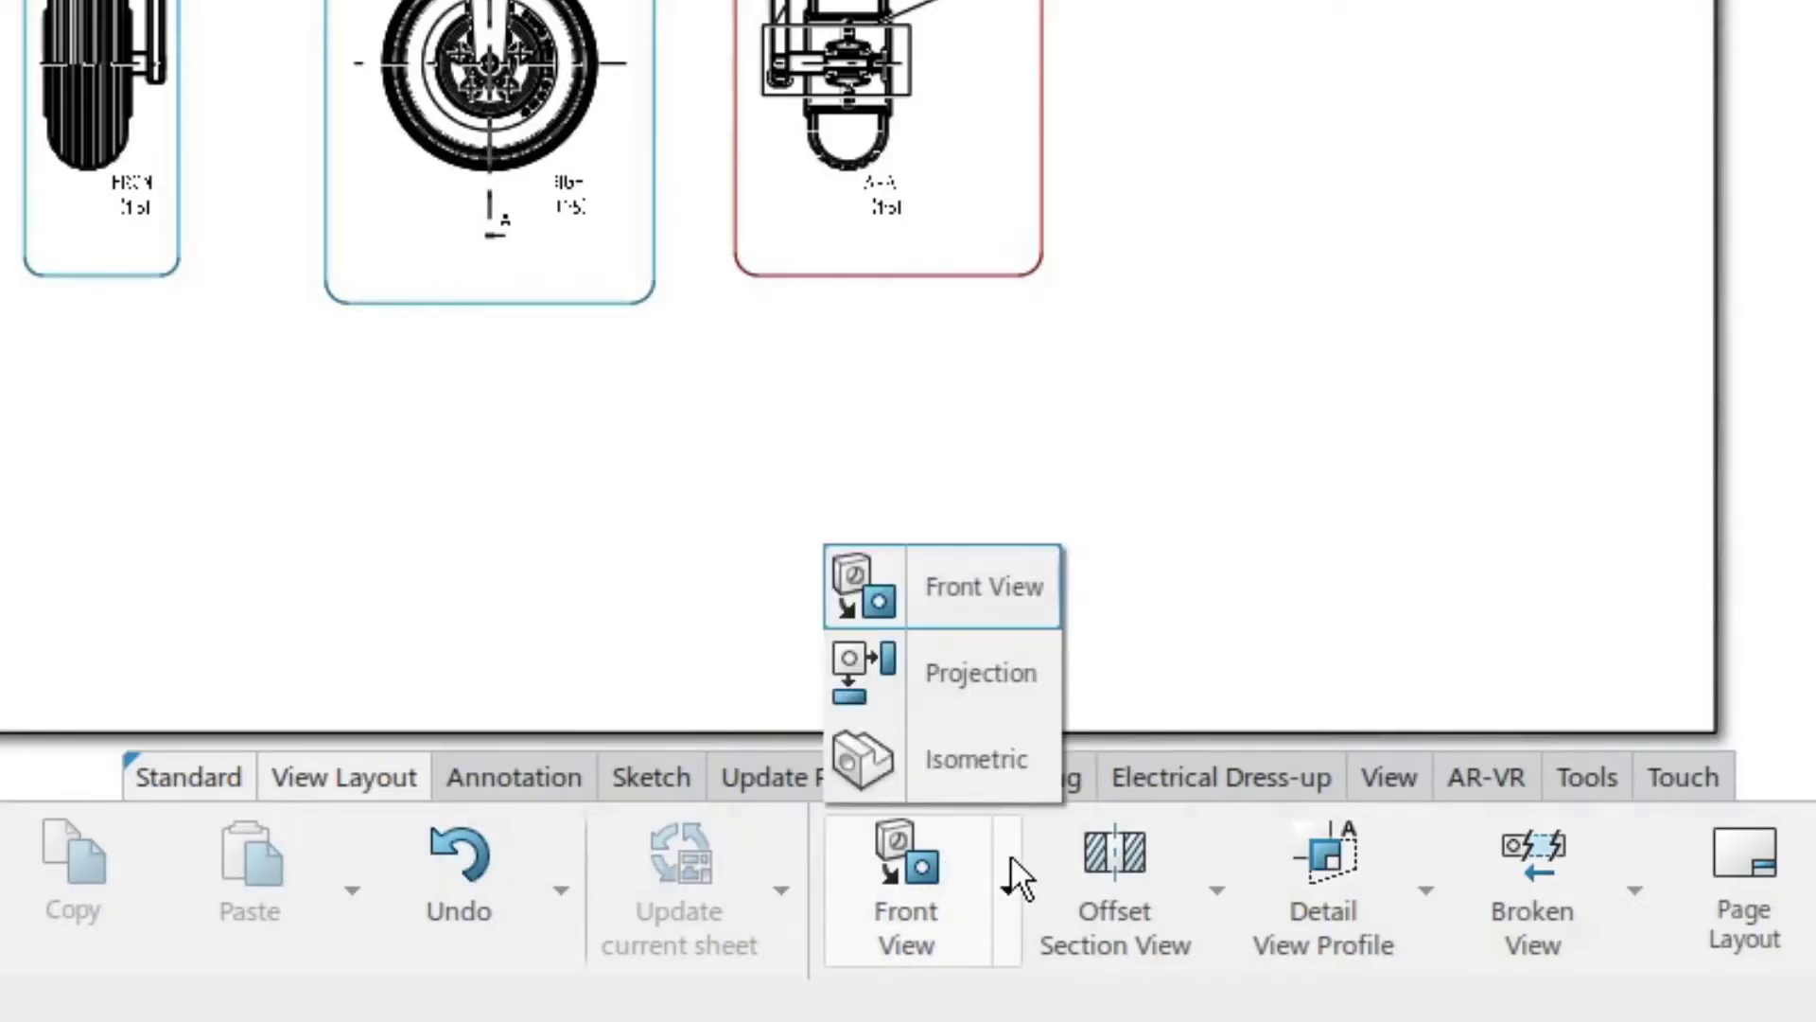
{"action": "left_click", "coordinate": [963, 764]}
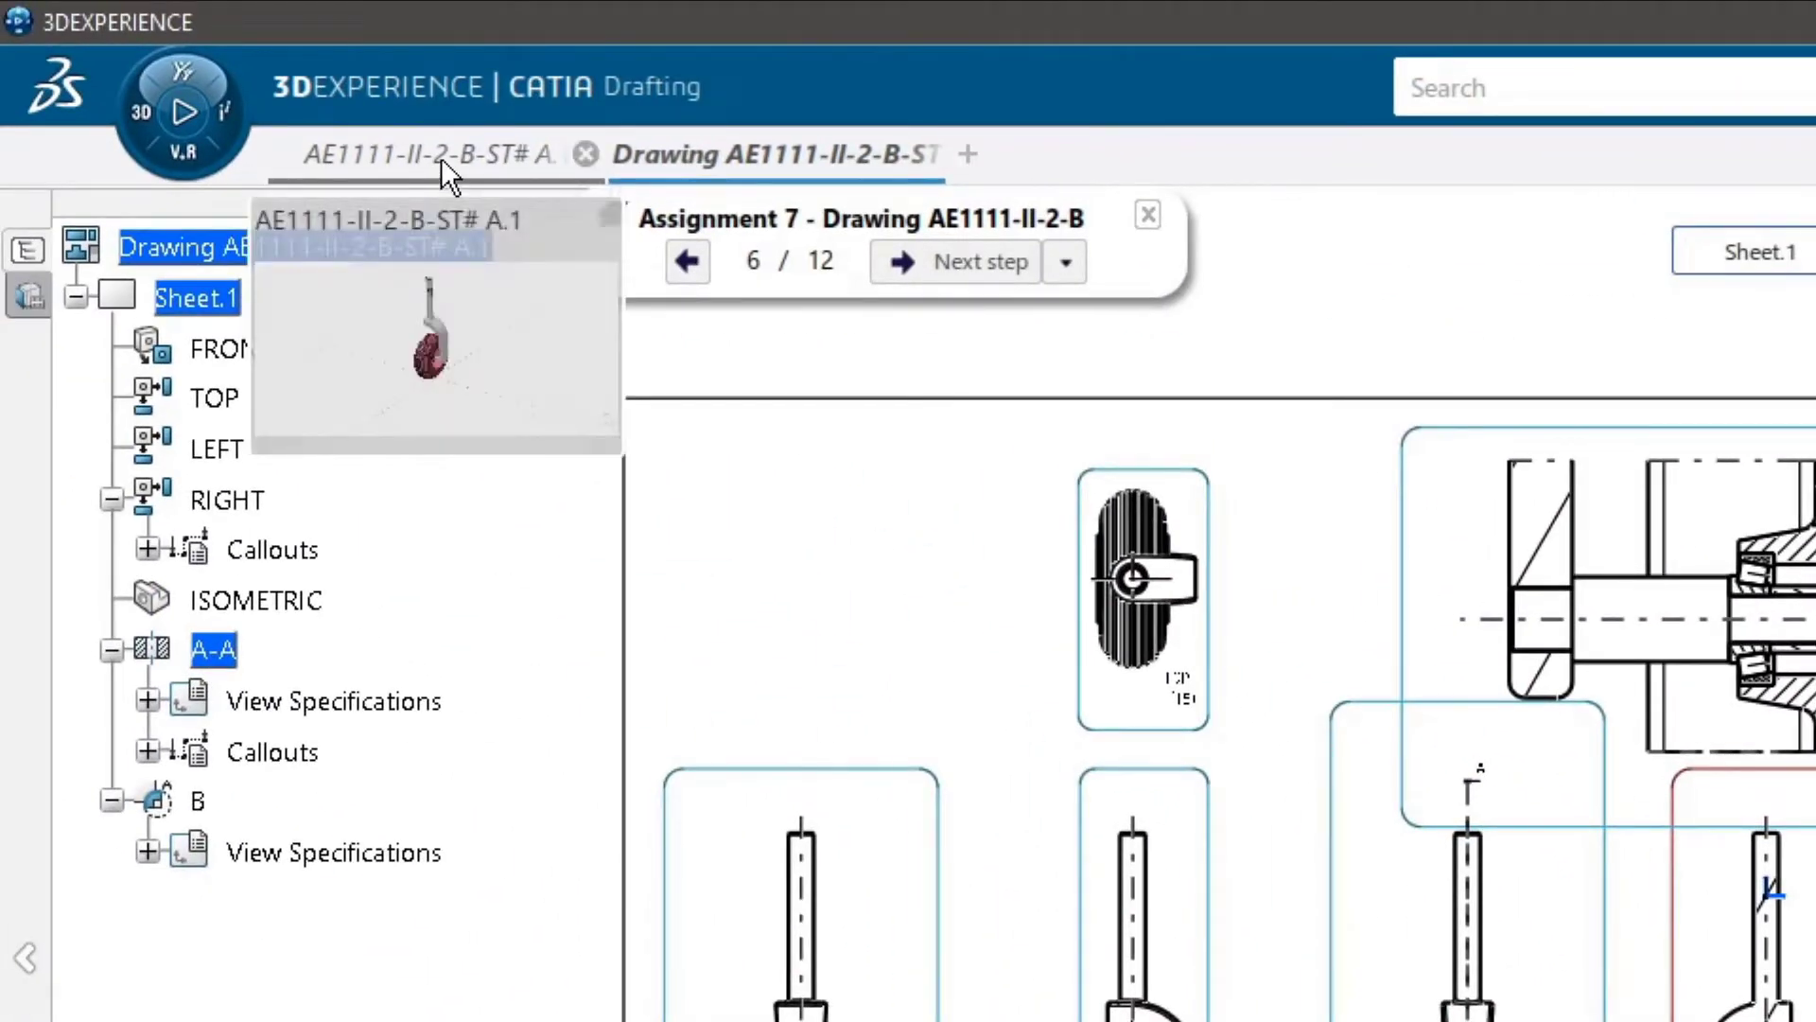
{"action": "left_click", "coordinate": [445, 159]}
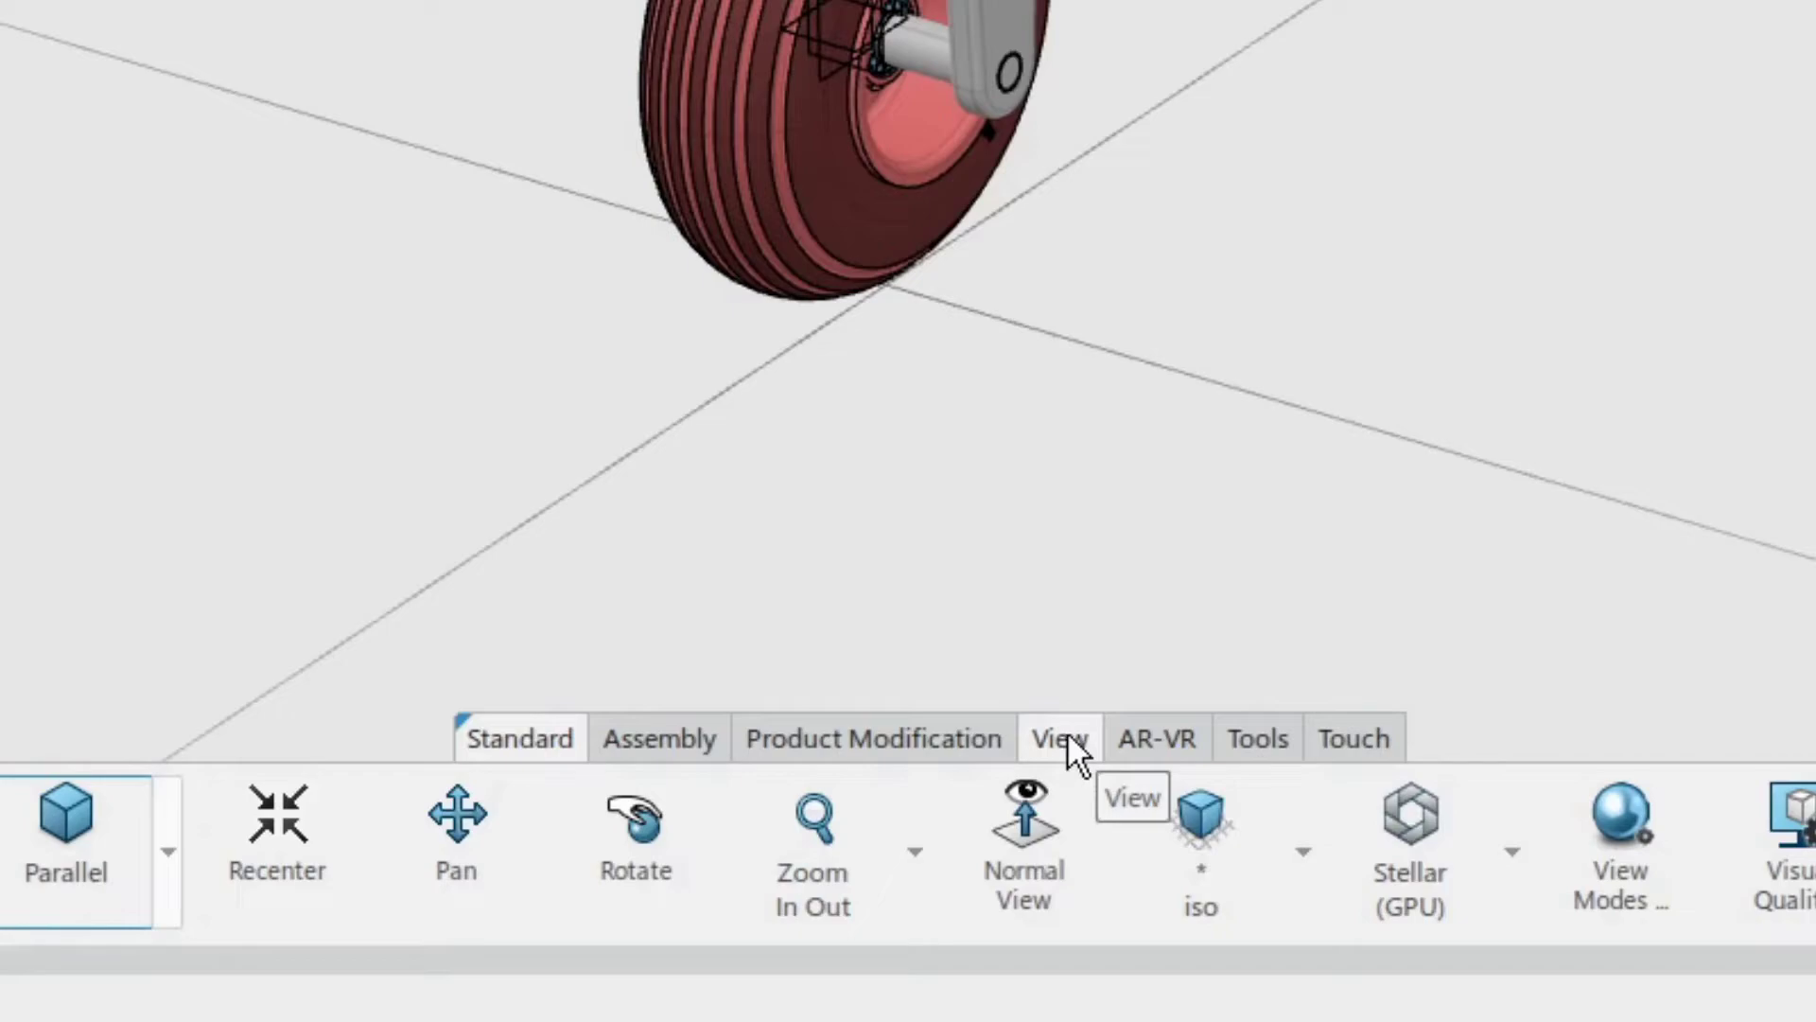
{"action": "left_click", "coordinate": [1211, 829]}
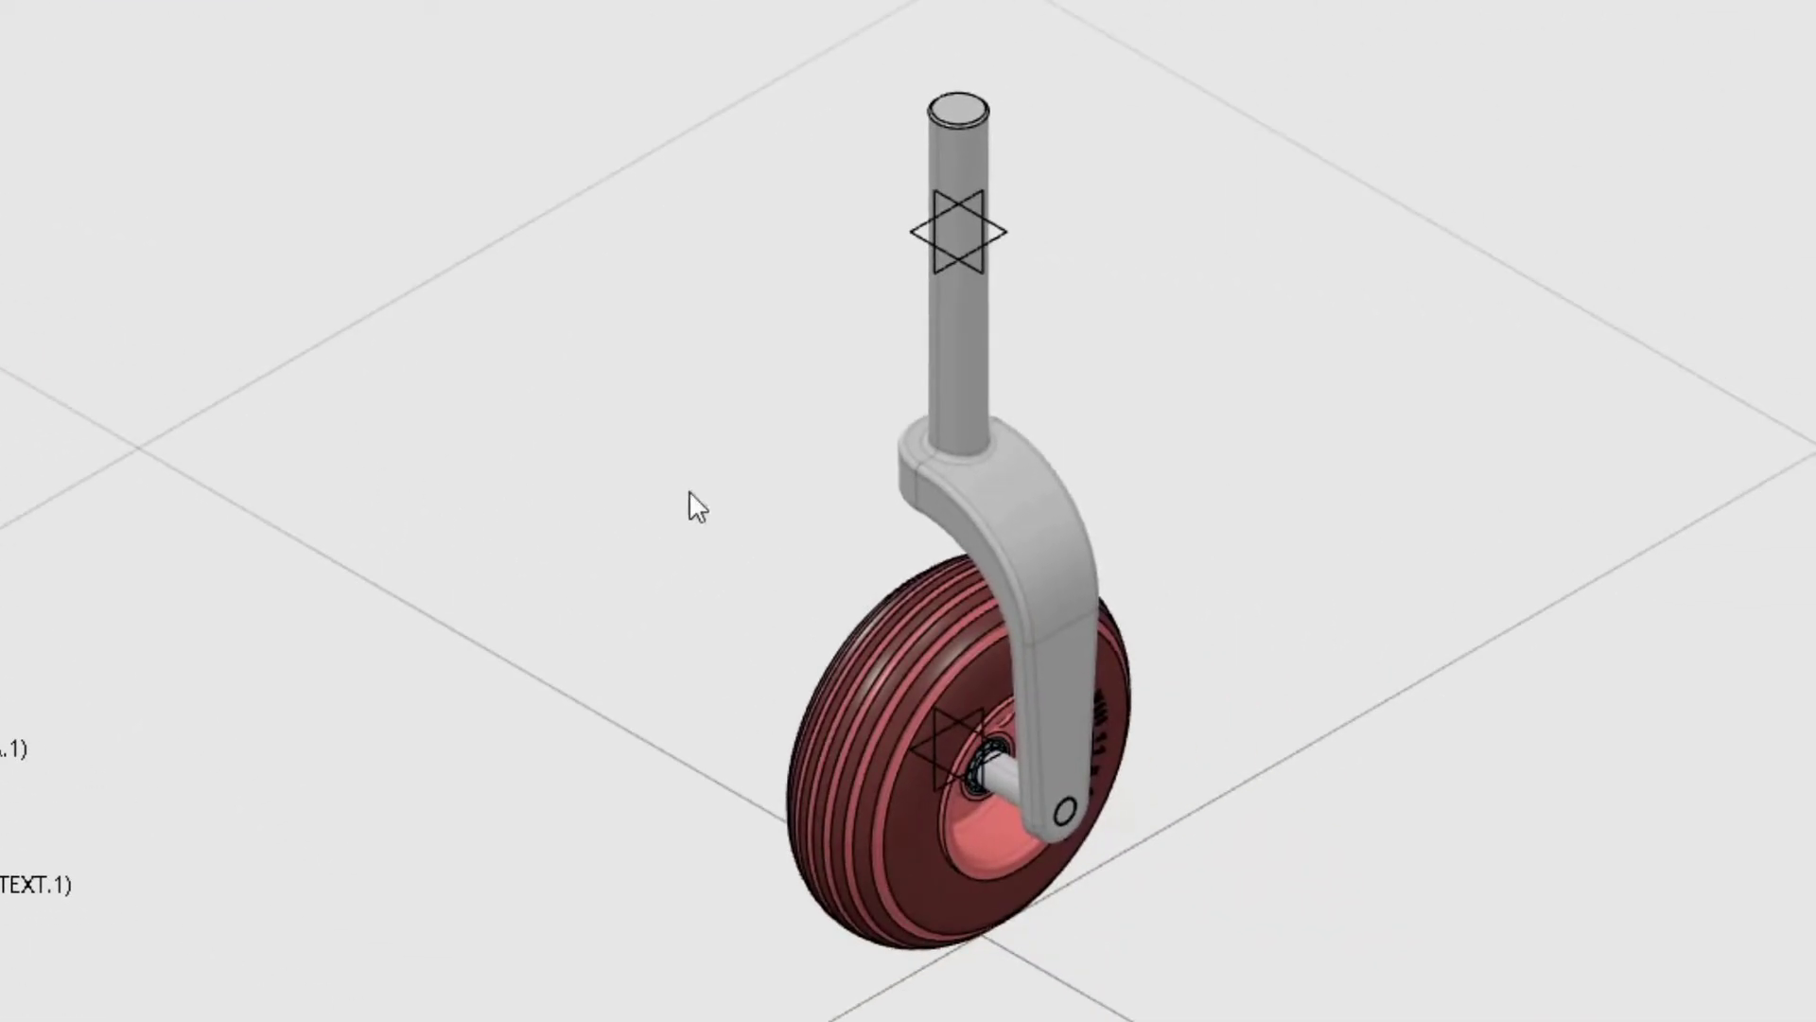
{"action": "left_click", "coordinate": [1021, 488]}
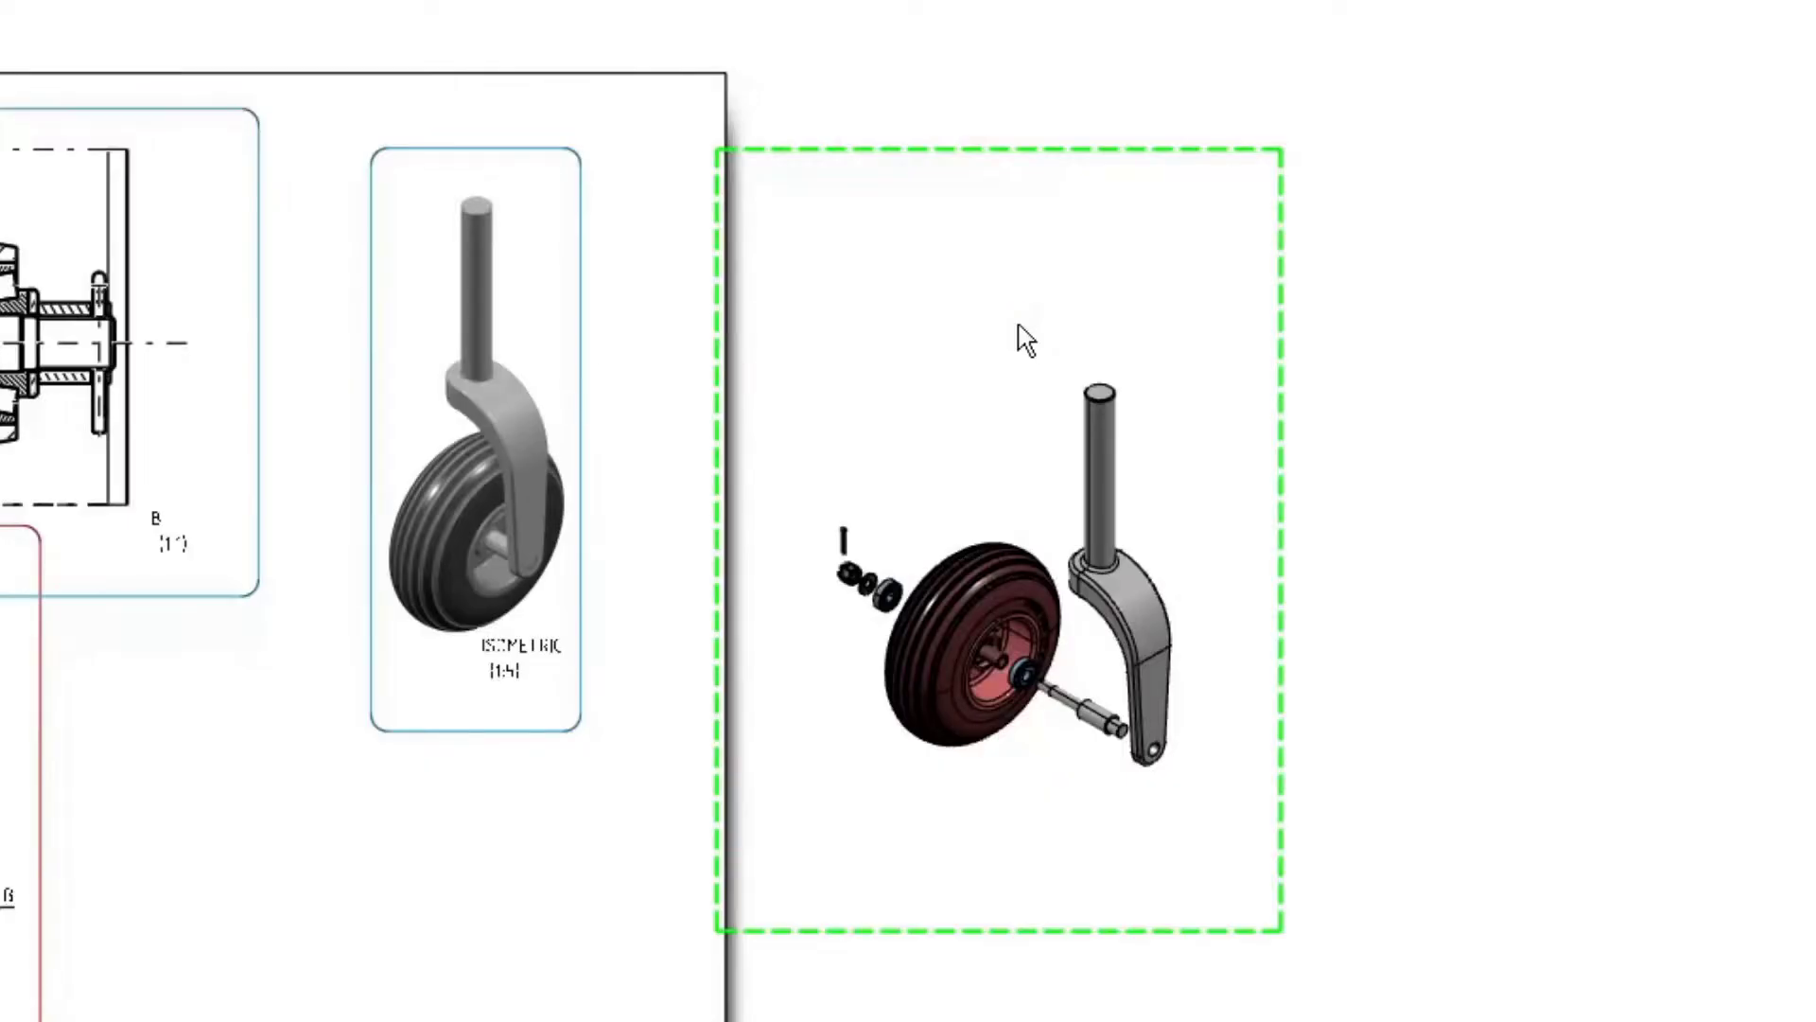
Place the exploded 1:5 isometric view and move it down-left beside the other views
{"action": "left_click", "coordinate": [1341, 645]}
{"action": "middle_click_drag", "start_coordinate": [1412, 741], "coordinate": [1717, 569]}
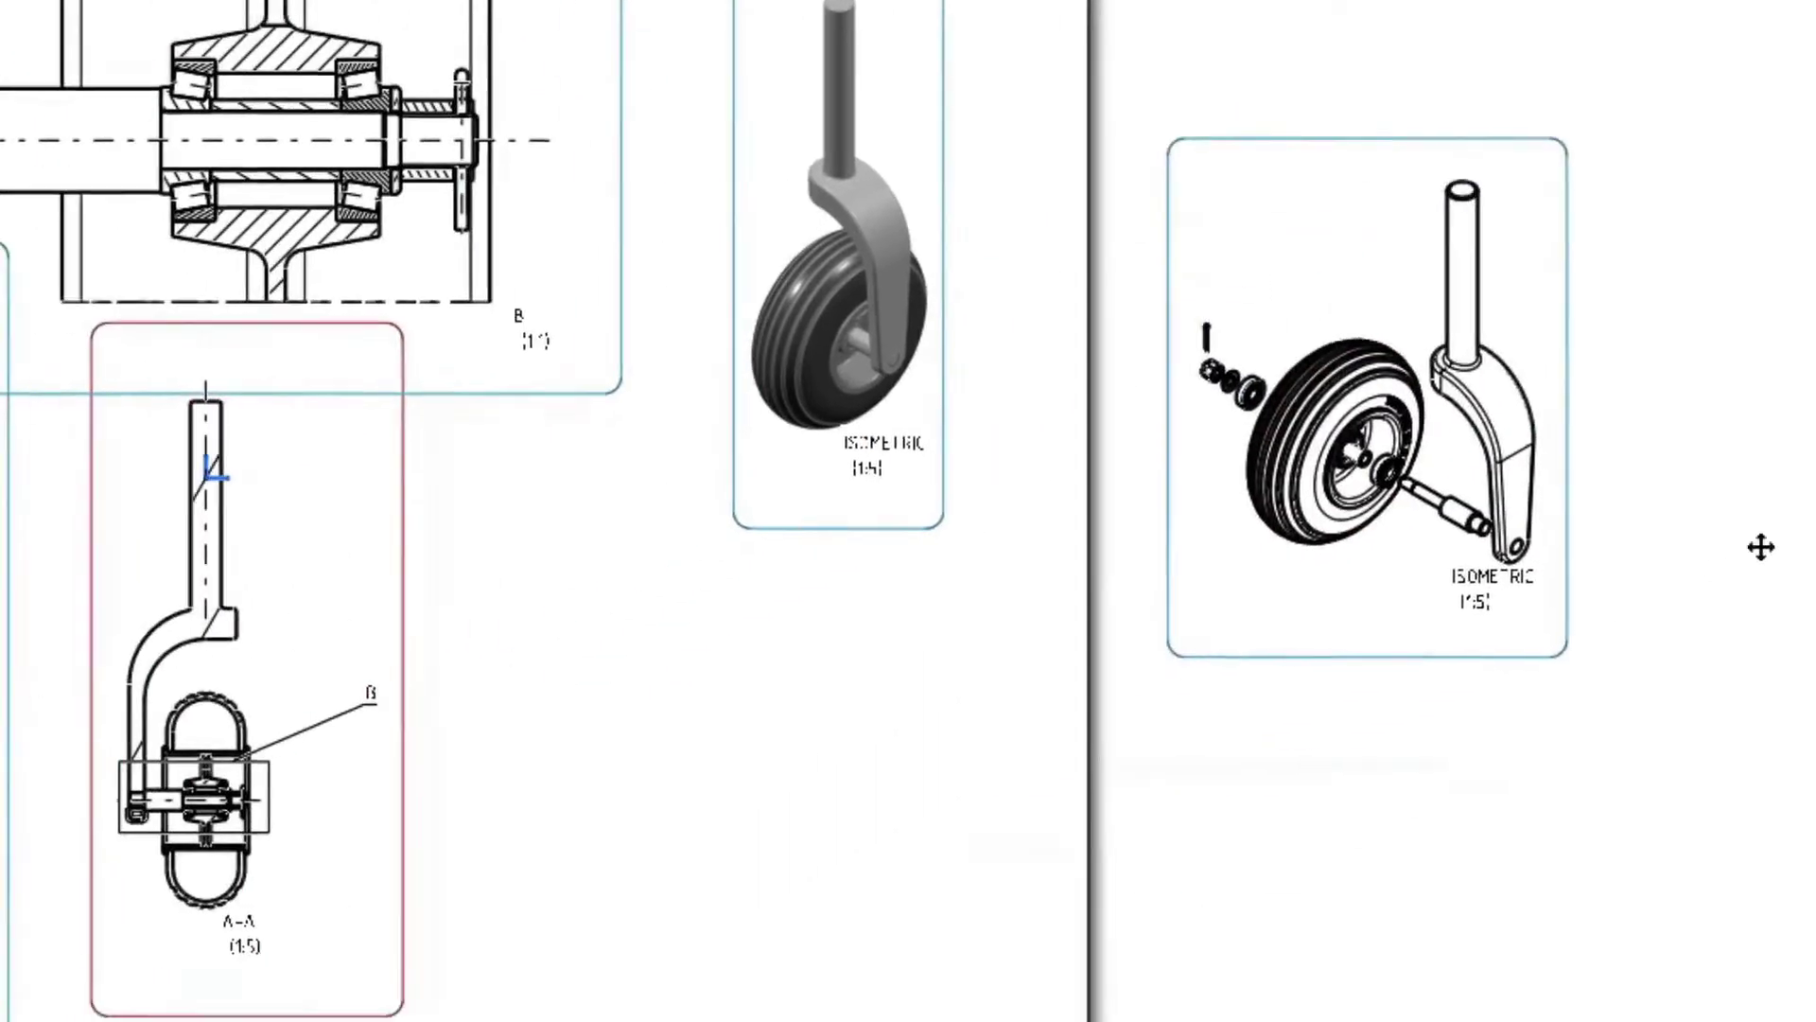
{"action": "left_click_drag", "start_coordinate": [1693, 461], "coordinate": [1055, 787]}
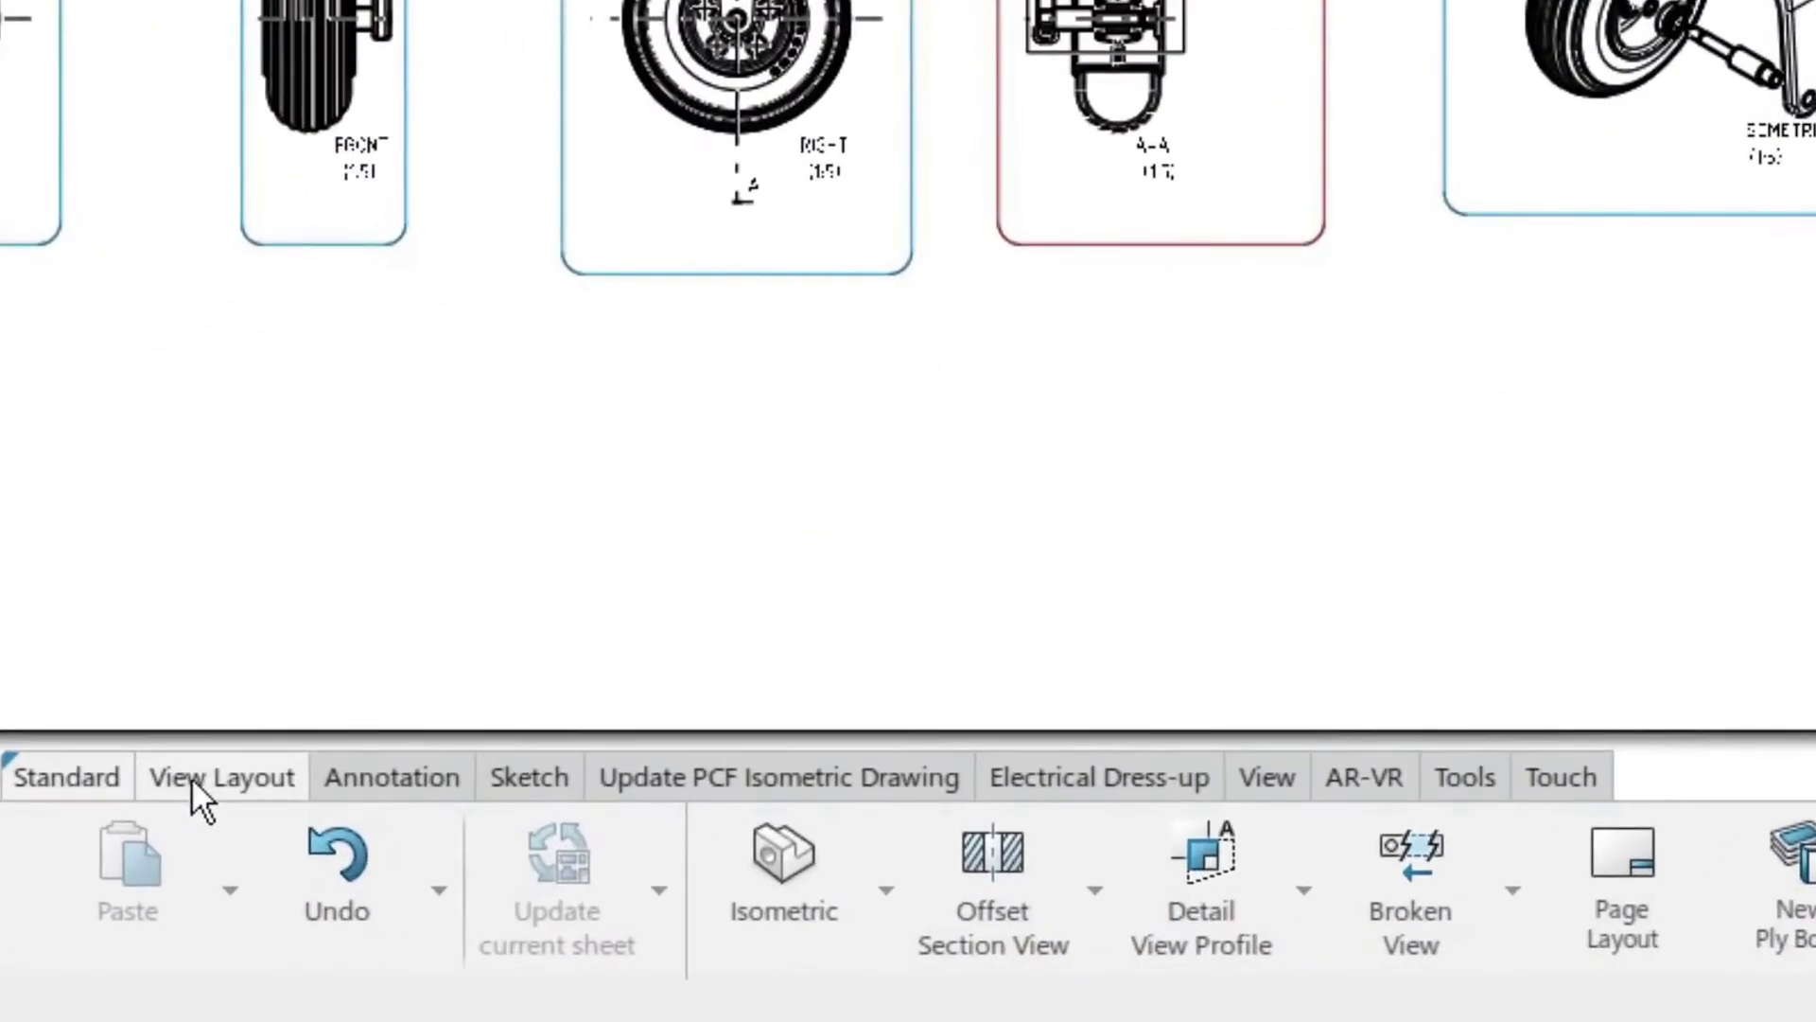
In Page Layout, choose the Drawing Titleblock TU Delft dress-up with the frame and title block set to Create
{"action": "left_click", "coordinate": [1640, 874]}
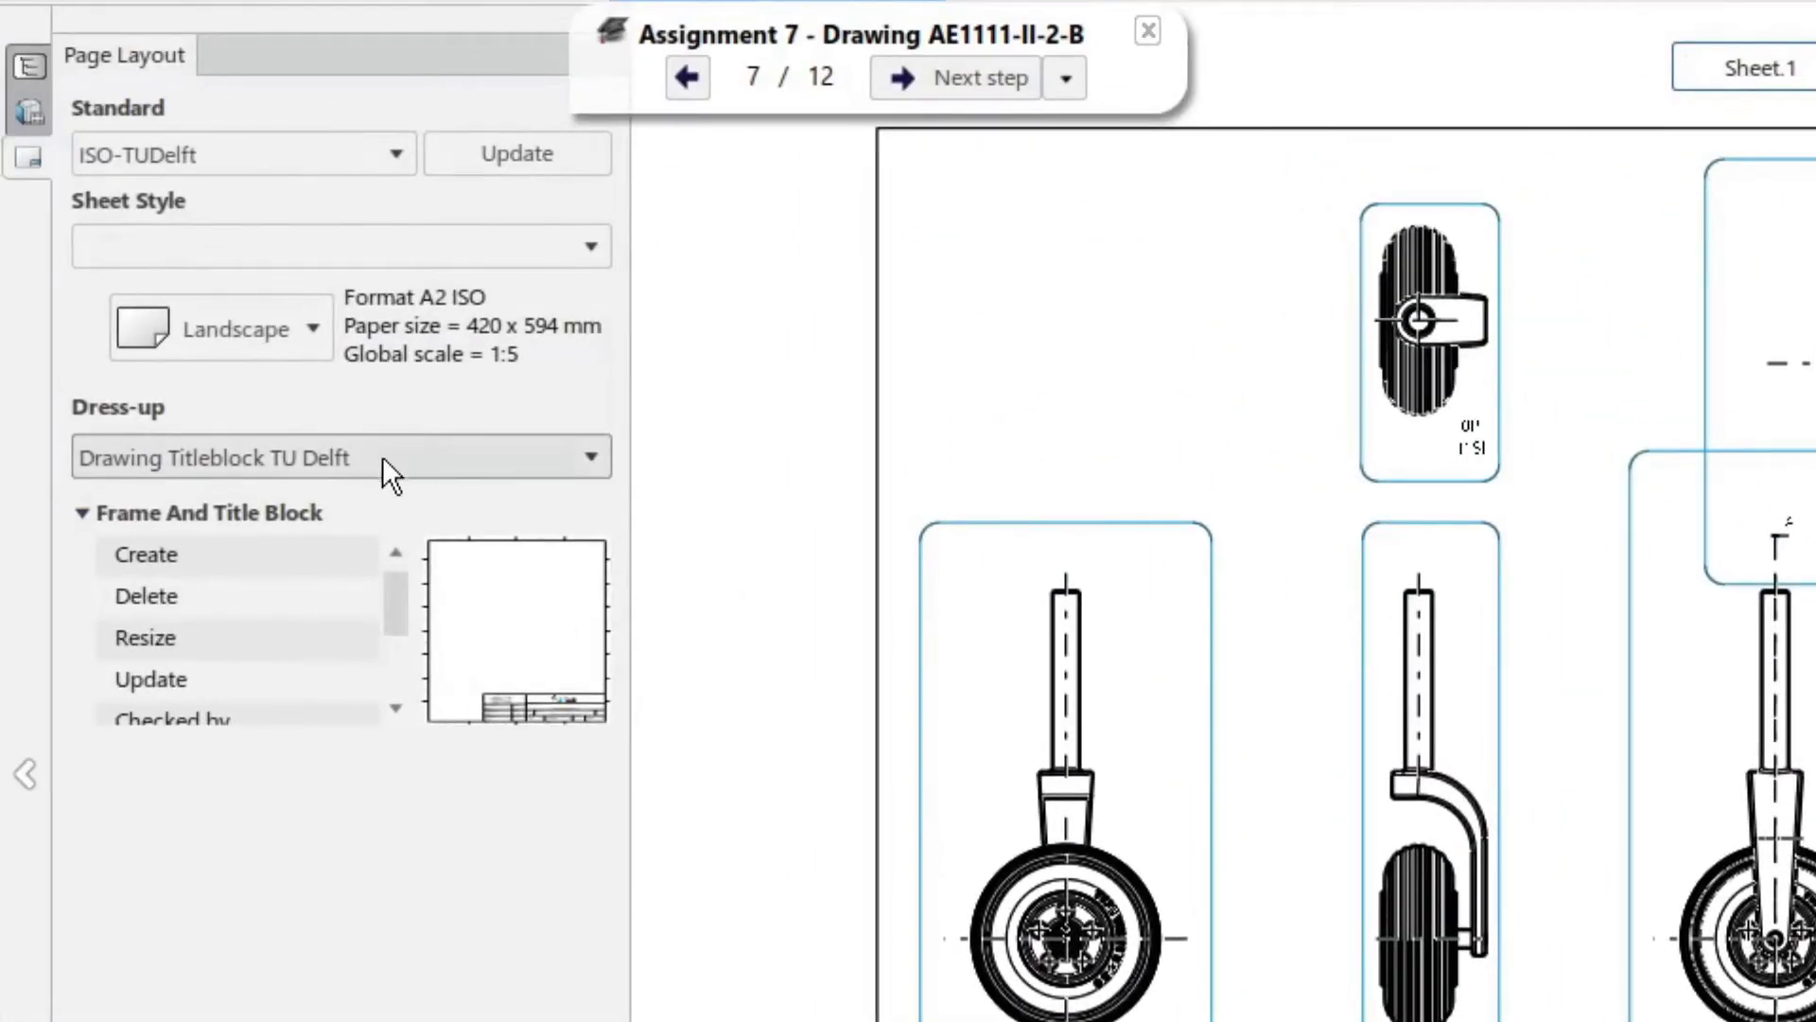
{"action": "left_click", "coordinate": [407, 459]}
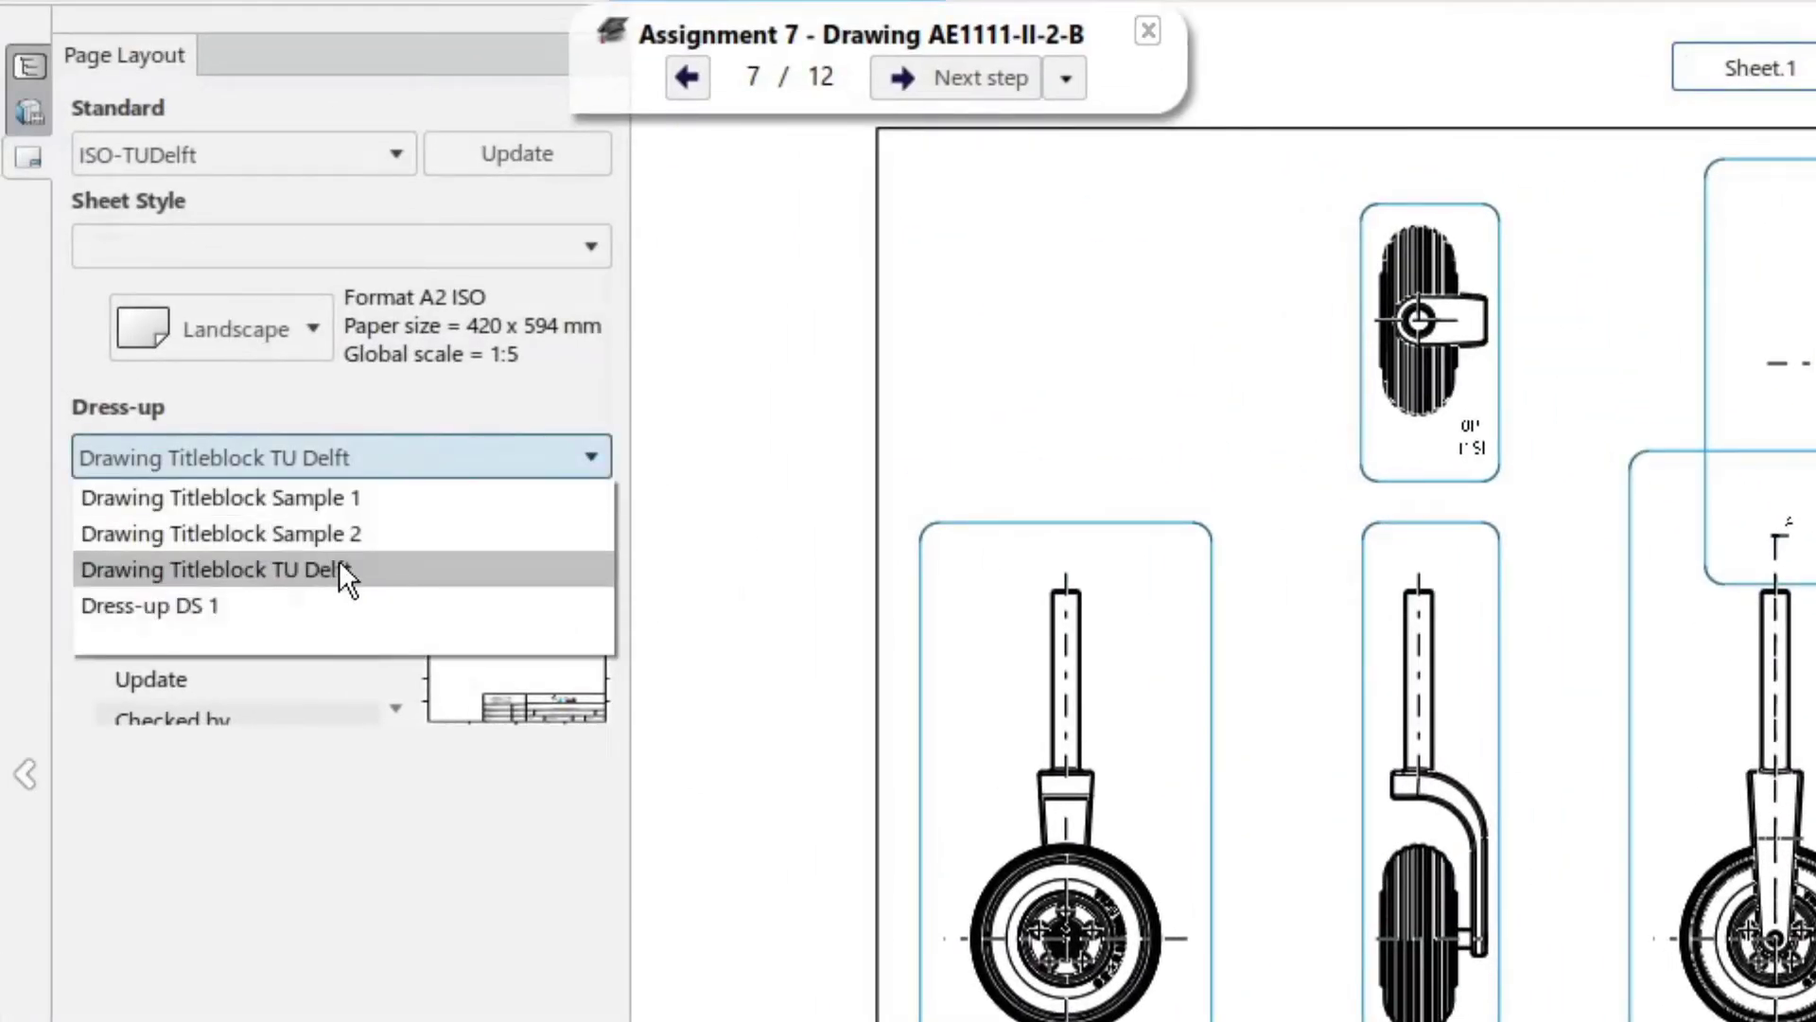
{"action": "left_click", "coordinate": [338, 568]}
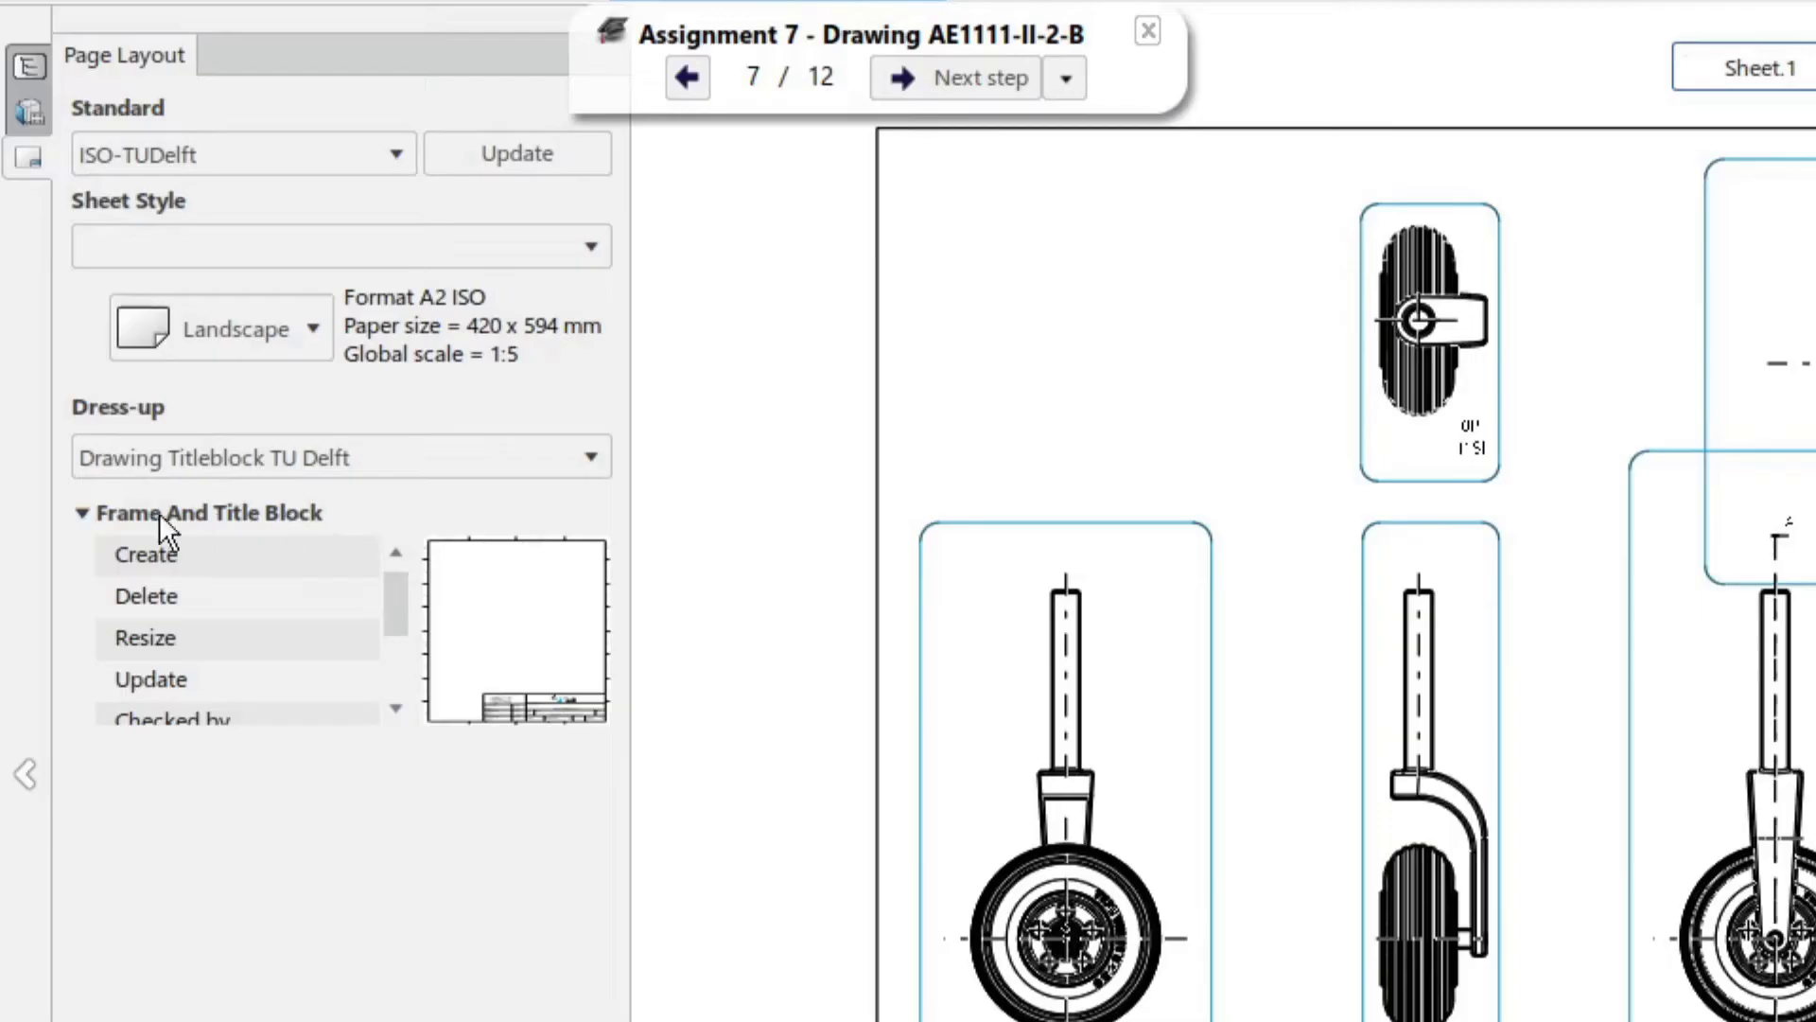
{"action": "left_click", "coordinate": [205, 554]}
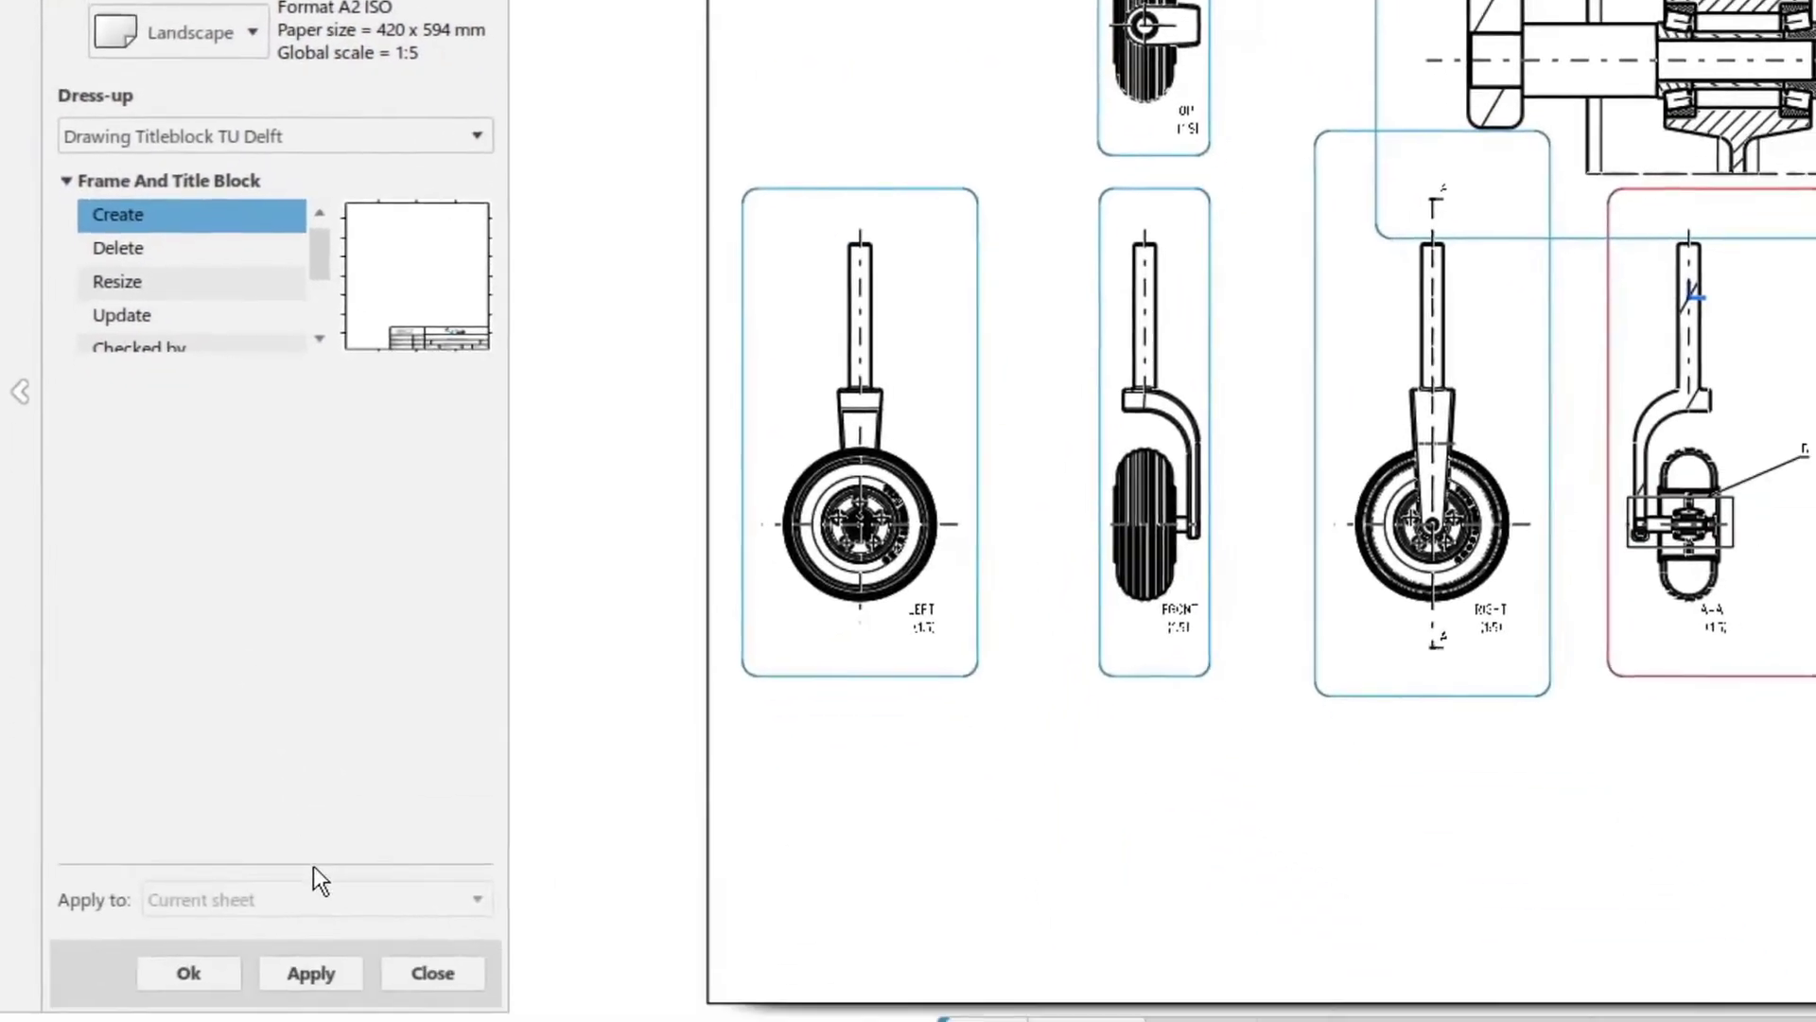
Apply the TU Delft frame and title block, entering the drafter's name when prompted
{"action": "left_click", "coordinate": [311, 953]}
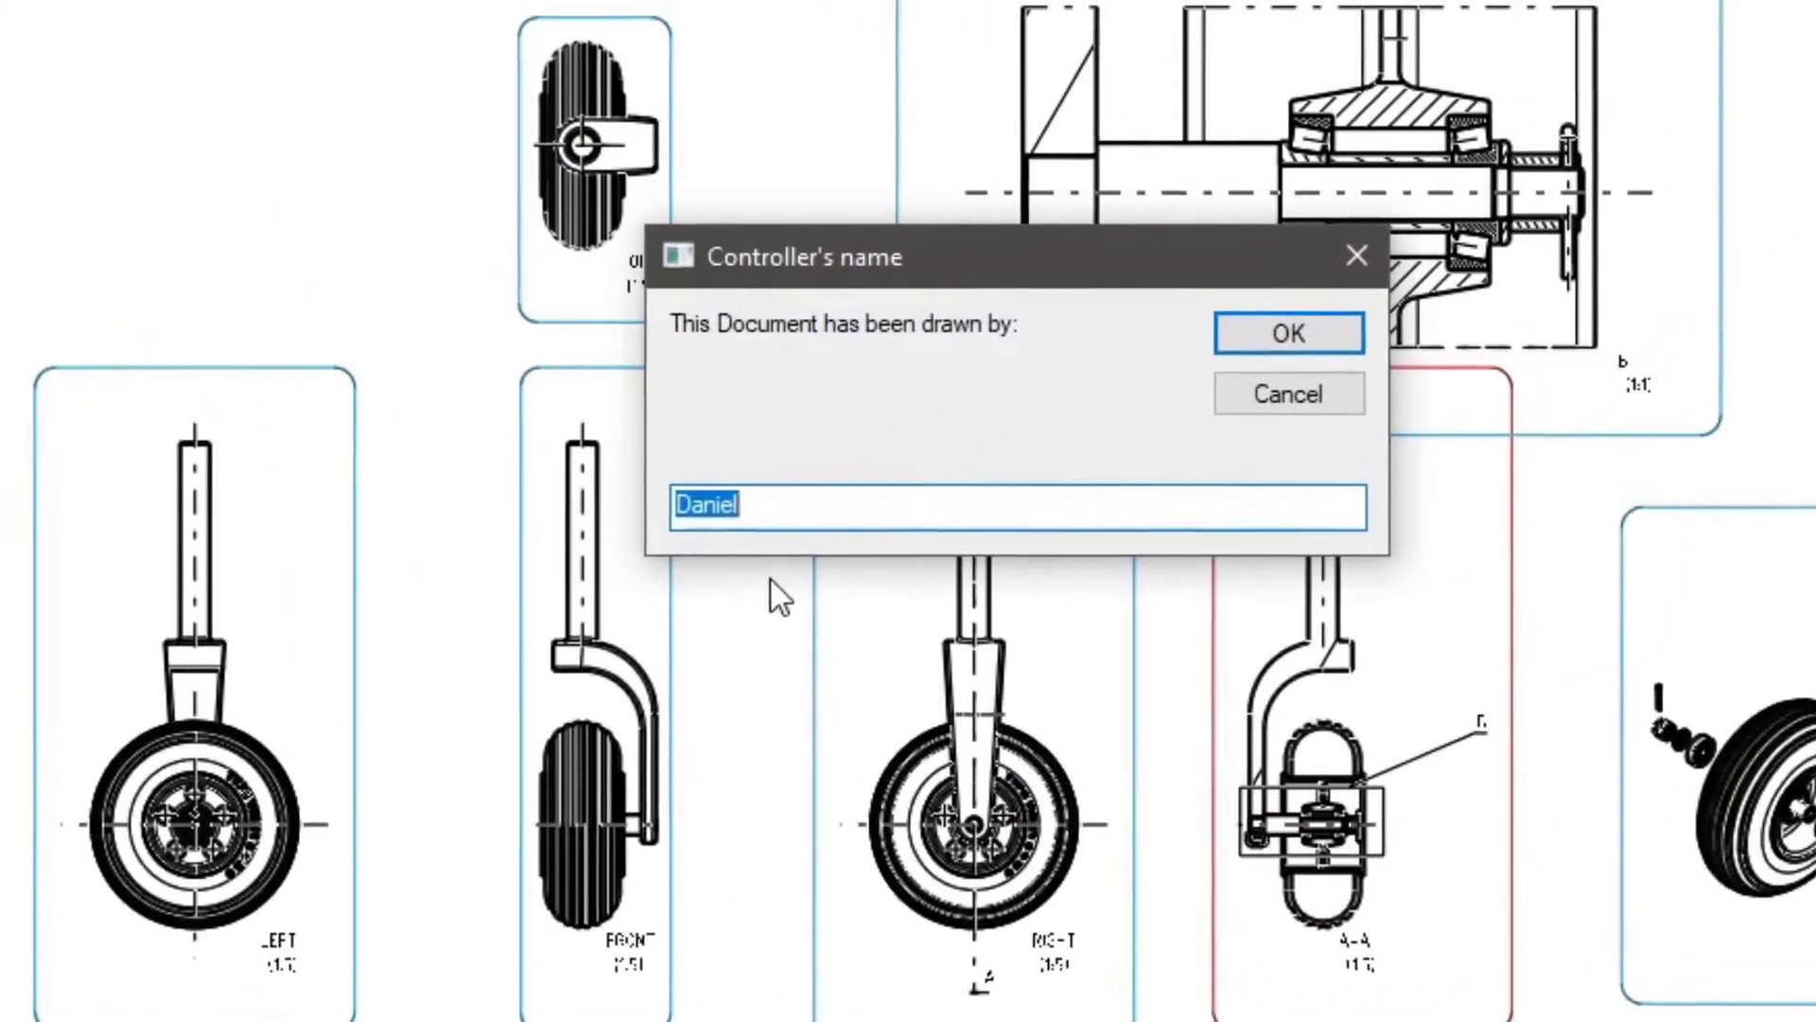
{"action": "type", "text": "Student Name"}
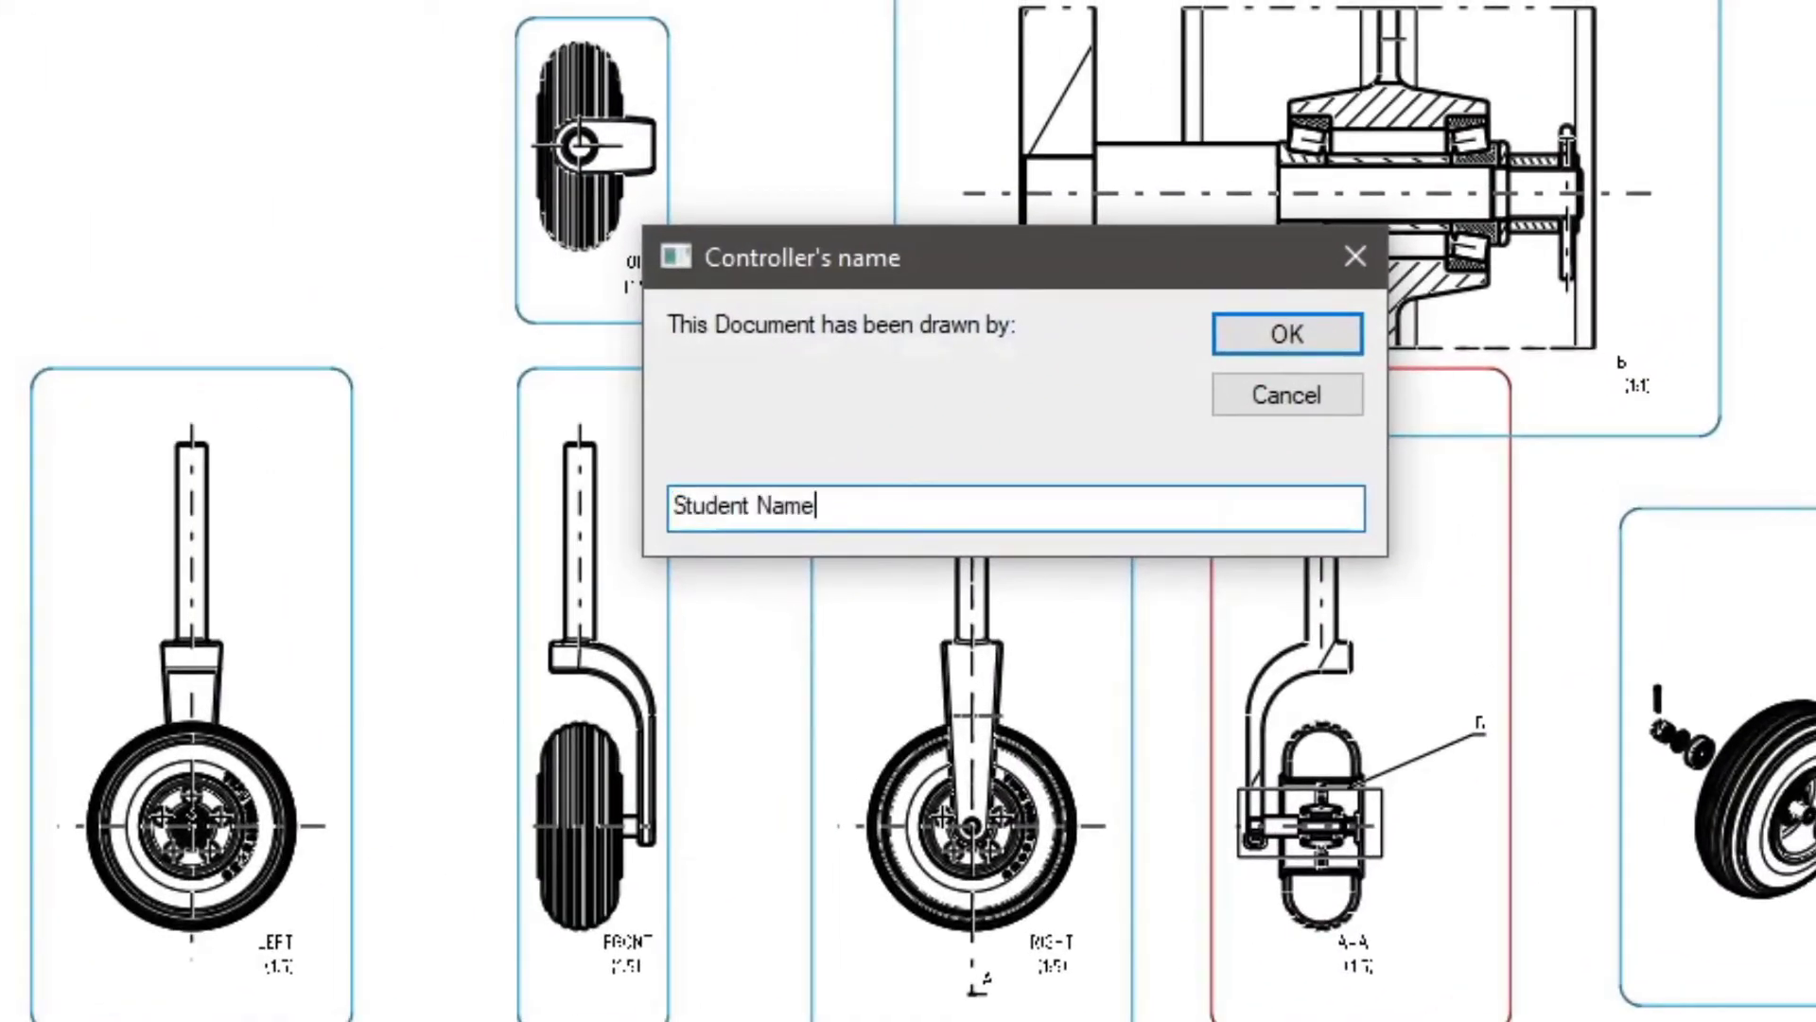
{"action": "left_click", "coordinate": [1287, 345]}
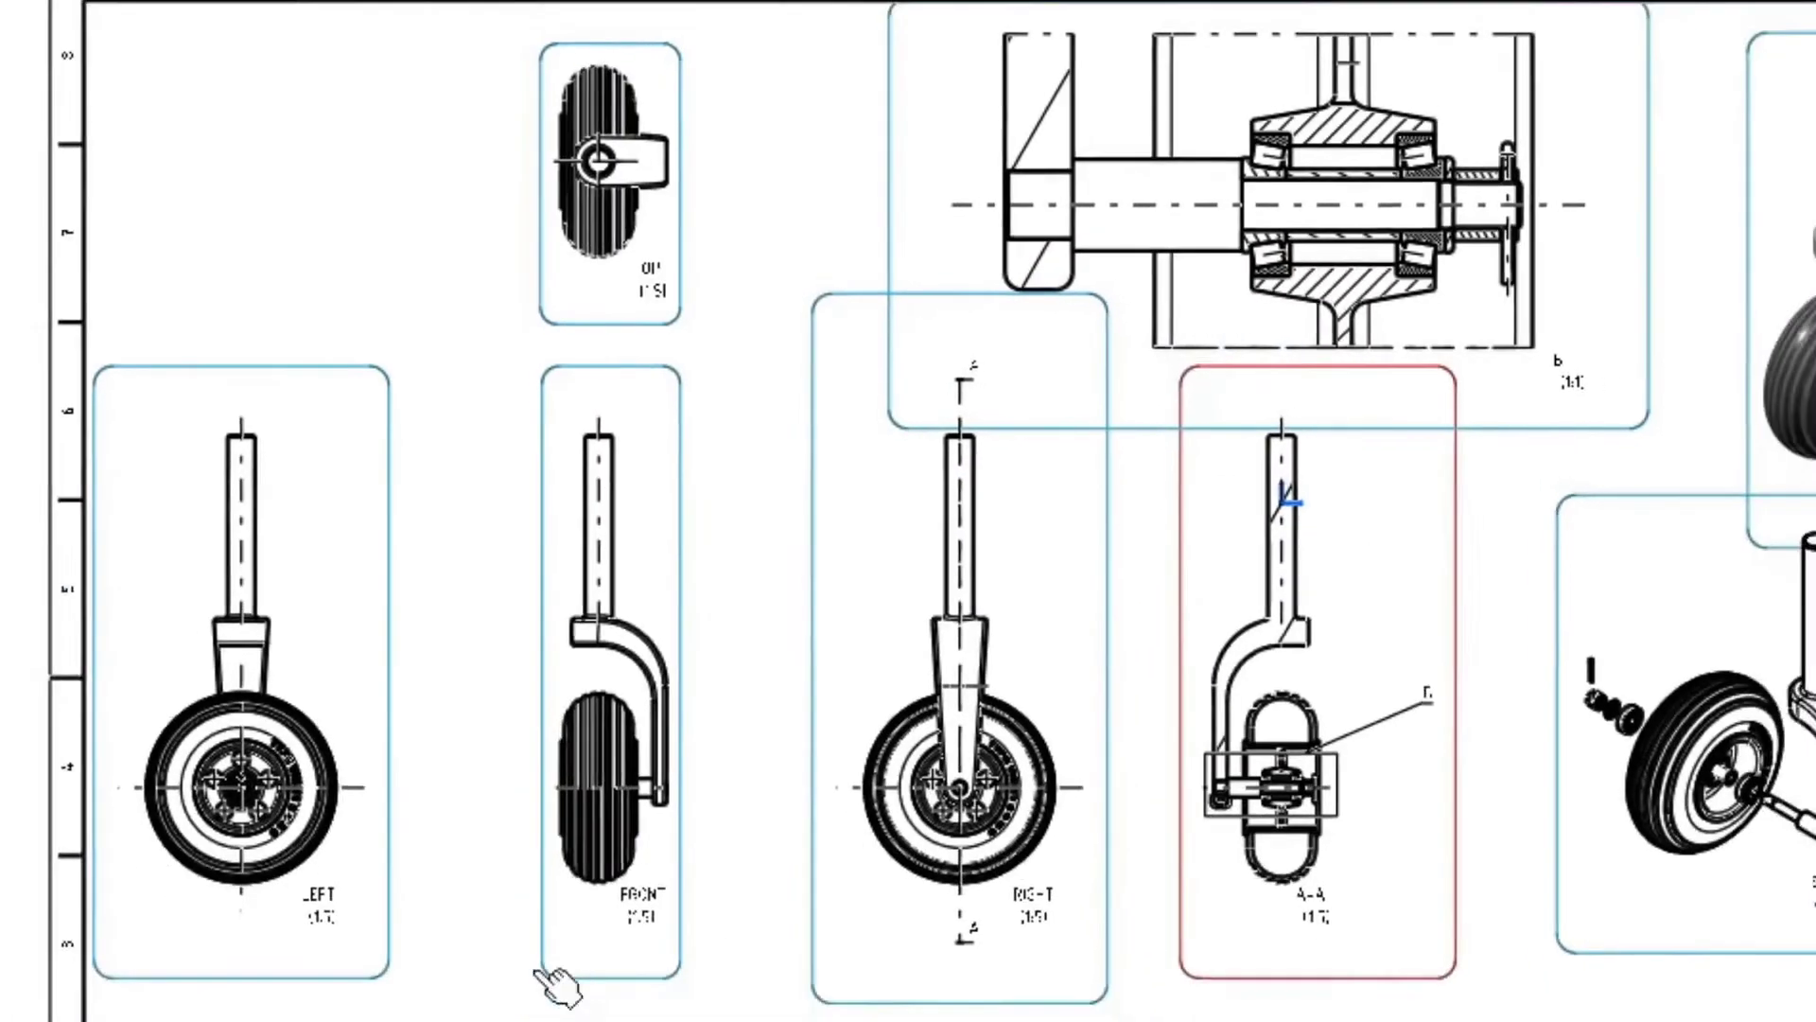